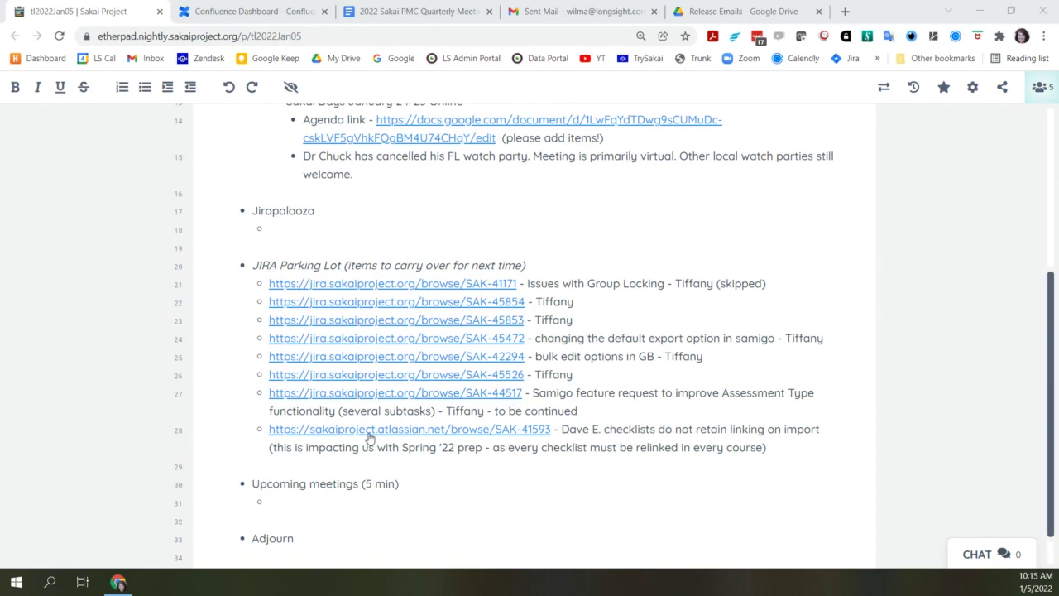
Open issue SAK-41593 from the JIRA Parking Lot and review its description, attachments, linked issues and comments in full screen
{"action": "left_click", "coordinate": [369, 432]}
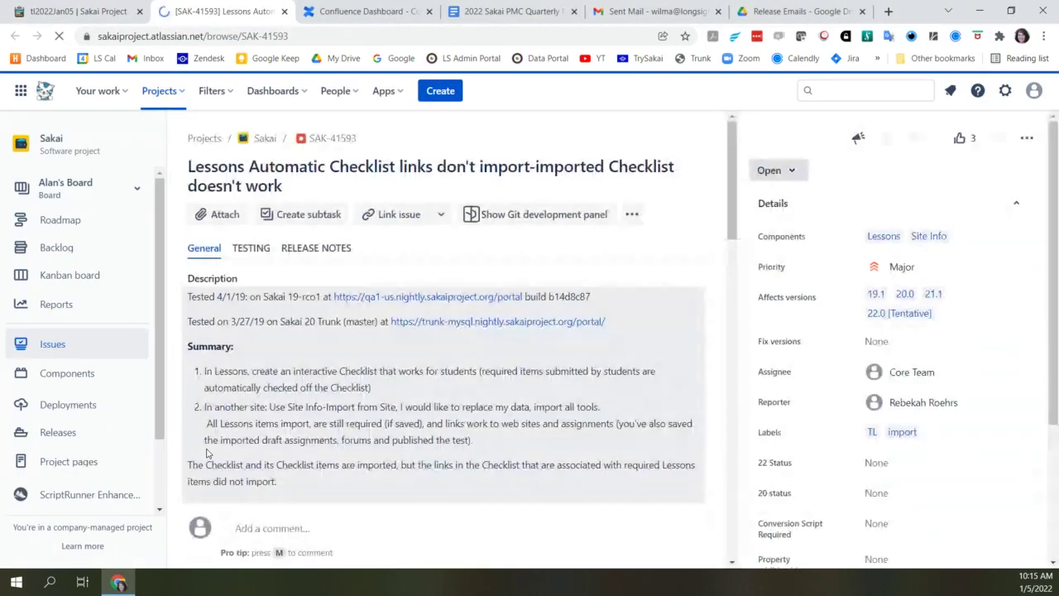
{"action": "key", "text": "F11"}
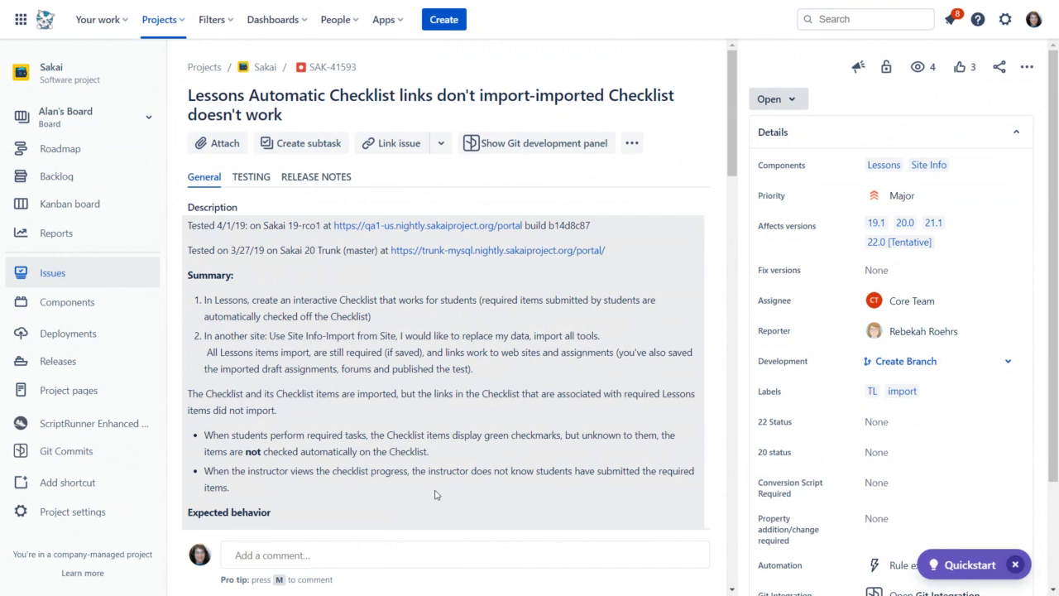
{"action": "scroll", "coordinate": [436, 494], "scroll_direction": "down", "scroll_amount": 3}
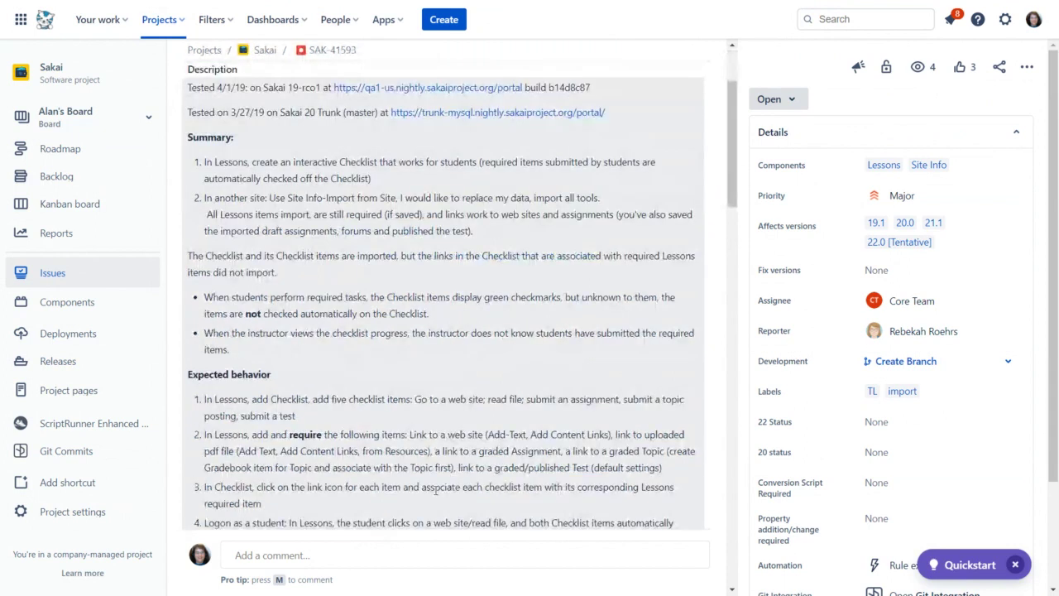
{"action": "scroll", "coordinate": [436, 494], "scroll_direction": "down", "scroll_amount": 3}
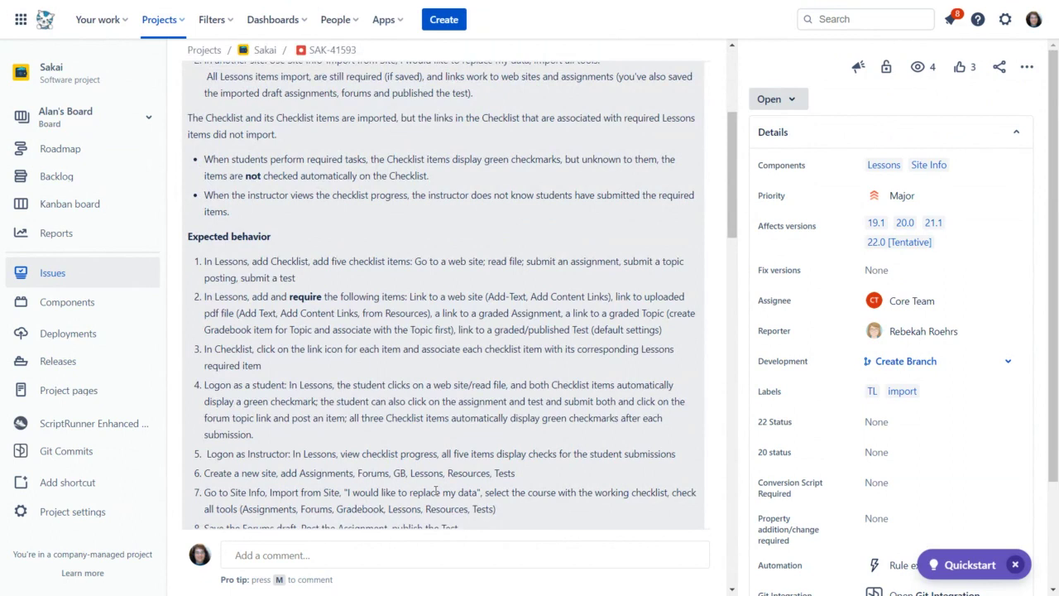
{"action": "scroll", "coordinate": [436, 492], "scroll_direction": "down", "scroll_amount": 1}
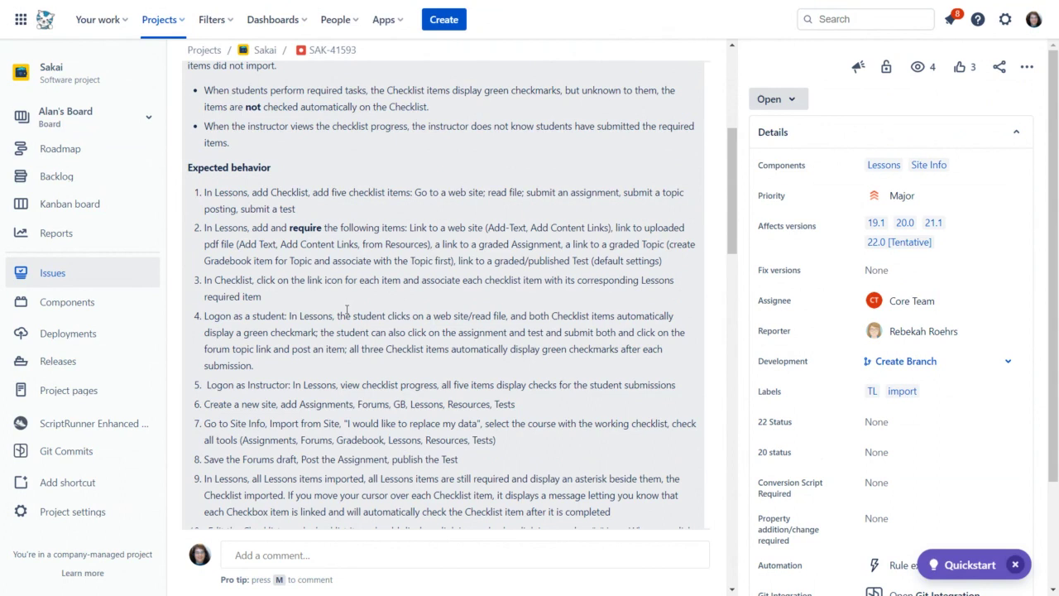
{"action": "scroll", "coordinate": [480, 379], "scroll_direction": "down", "scroll_amount": 3}
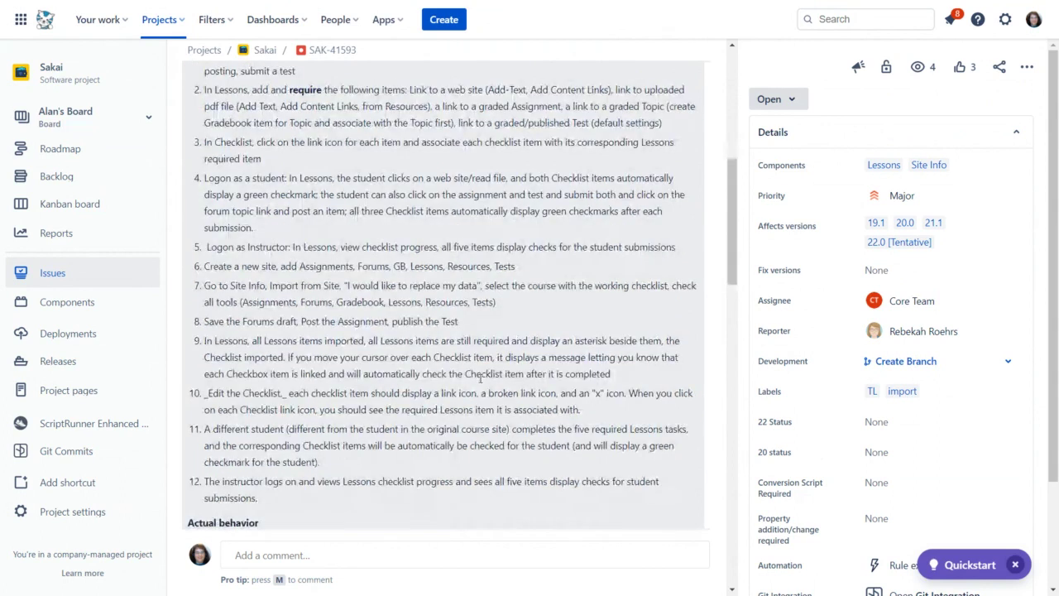
{"action": "scroll", "coordinate": [480, 378], "scroll_direction": "down", "scroll_amount": 2}
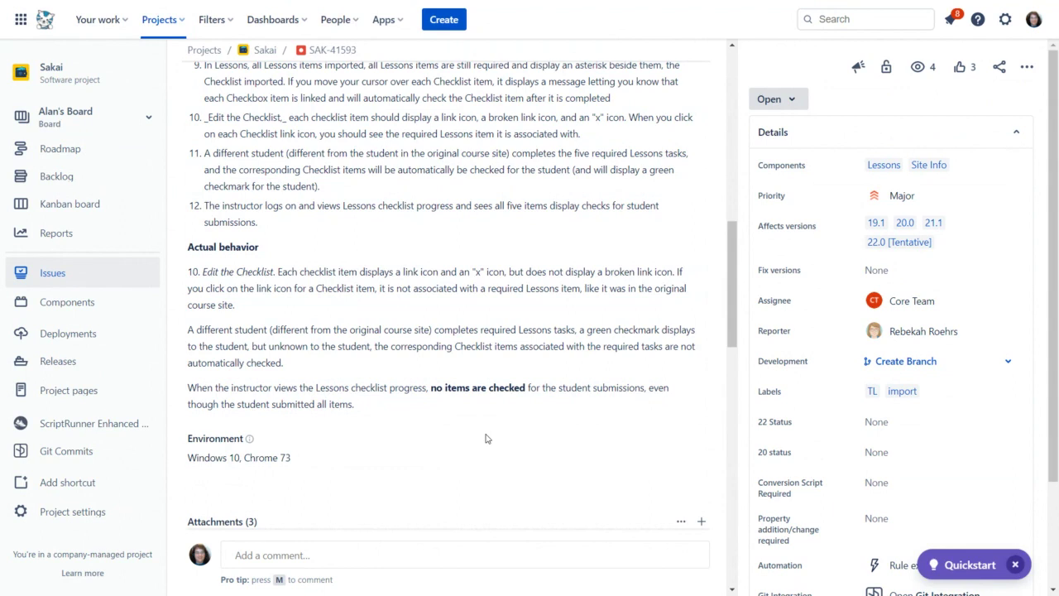
{"action": "scroll", "coordinate": [487, 439], "scroll_direction": "down", "scroll_amount": 2}
{"action": "scroll", "coordinate": [610, 421], "scroll_direction": "down", "scroll_amount": 3}
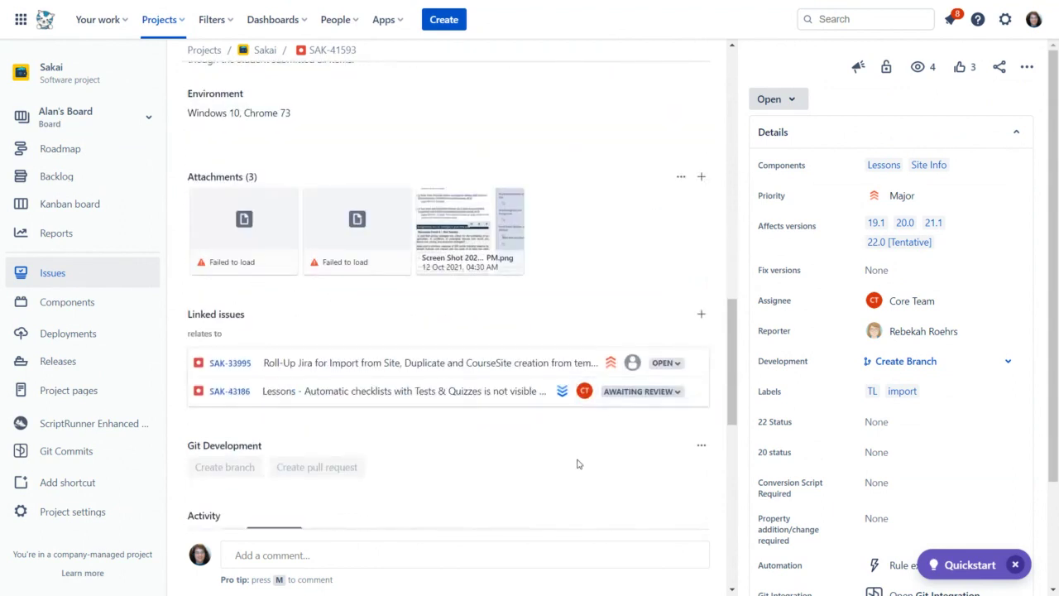
{"action": "scroll", "coordinate": [509, 482], "scroll_direction": "down", "scroll_amount": 2}
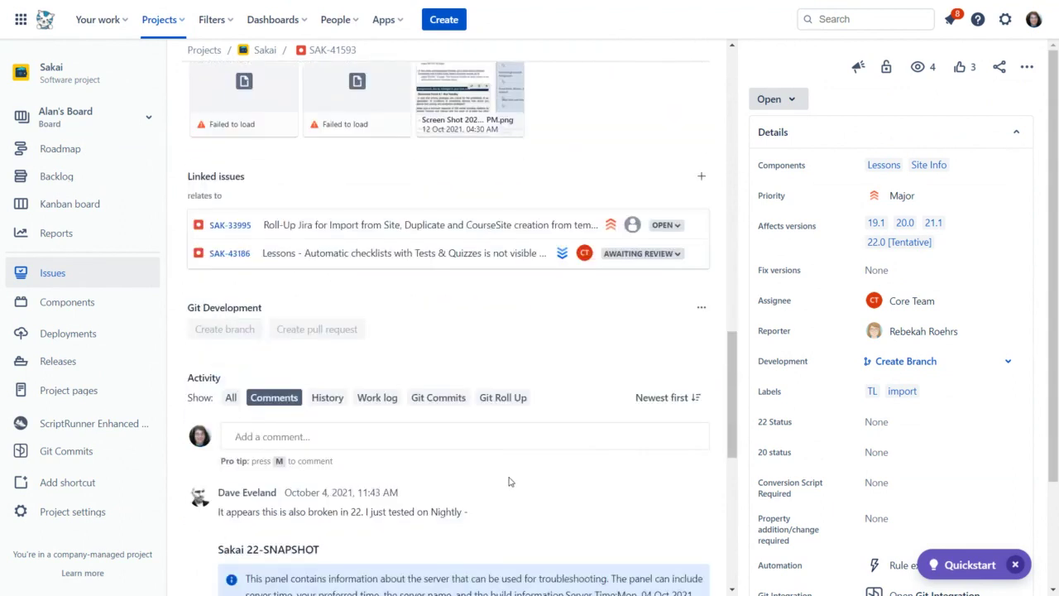
{"action": "scroll", "coordinate": [509, 481], "scroll_direction": "down", "scroll_amount": 3}
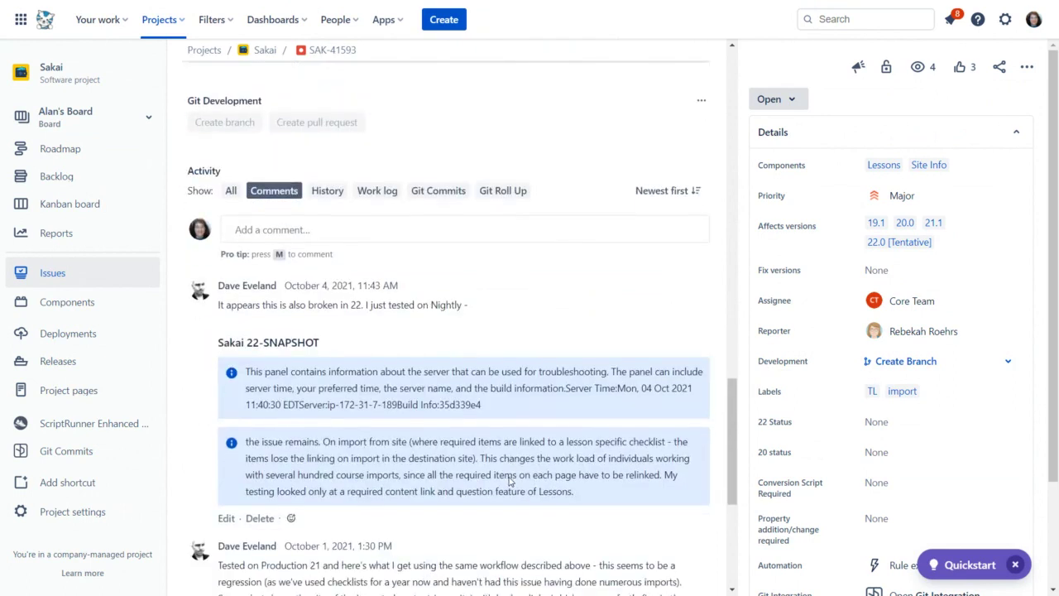
{"action": "scroll", "coordinate": [511, 483], "scroll_direction": "down", "scroll_amount": 2}
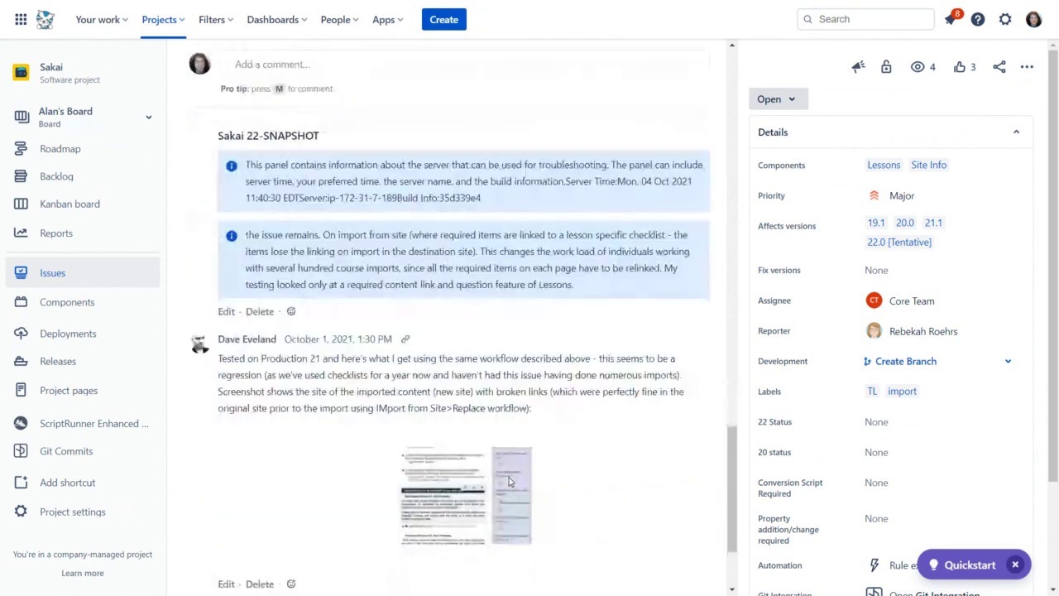
{"action": "scroll", "coordinate": [591, 475], "scroll_direction": "down", "scroll_amount": 2}
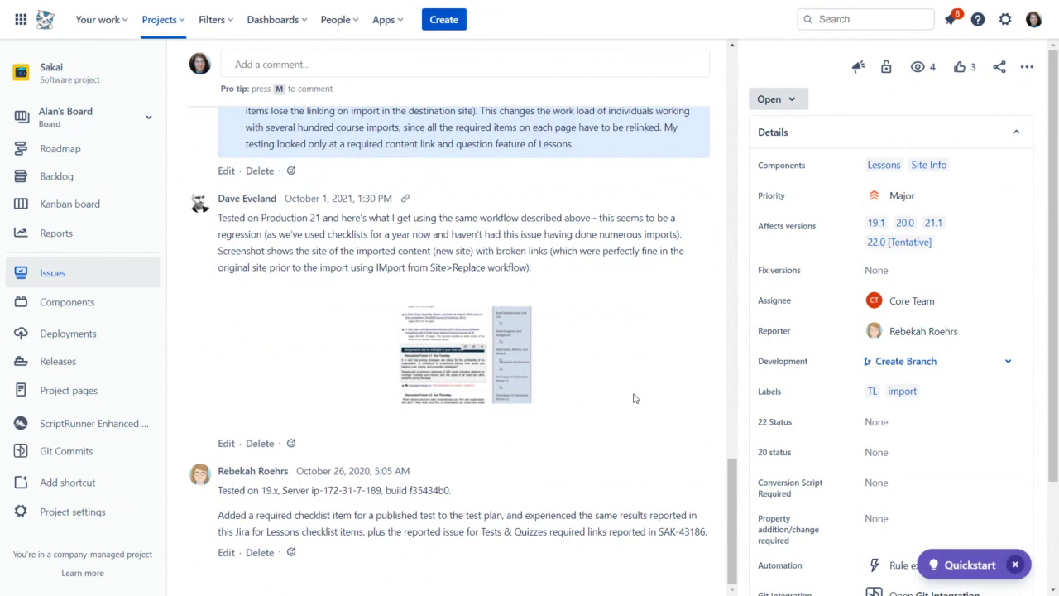
{"action": "scroll", "coordinate": [634, 398], "scroll_direction": "up", "scroll_amount": 10}
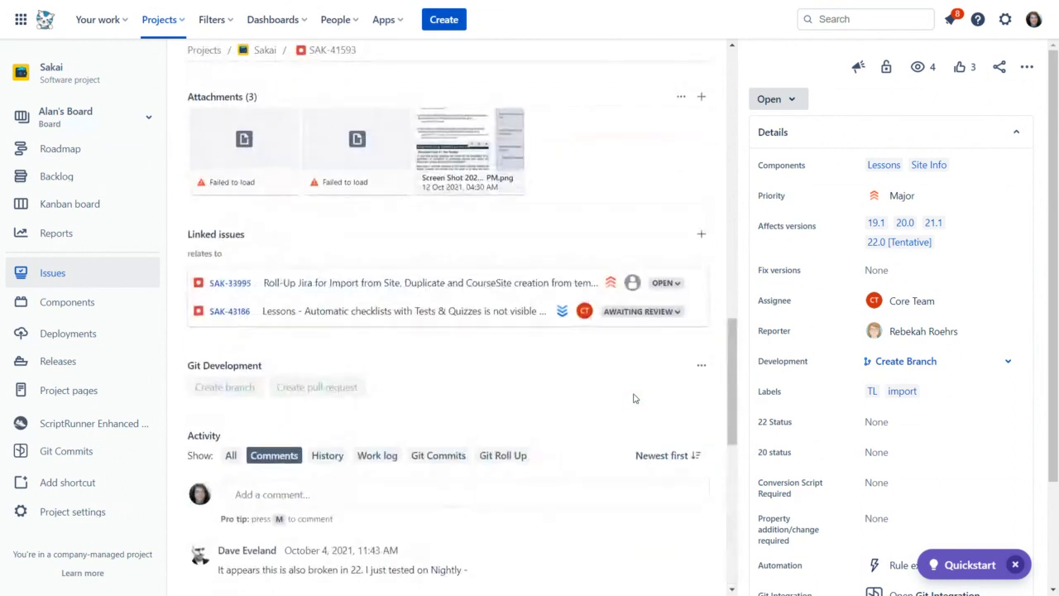
{"action": "scroll", "coordinate": [634, 398], "scroll_direction": "up", "scroll_amount": 10}
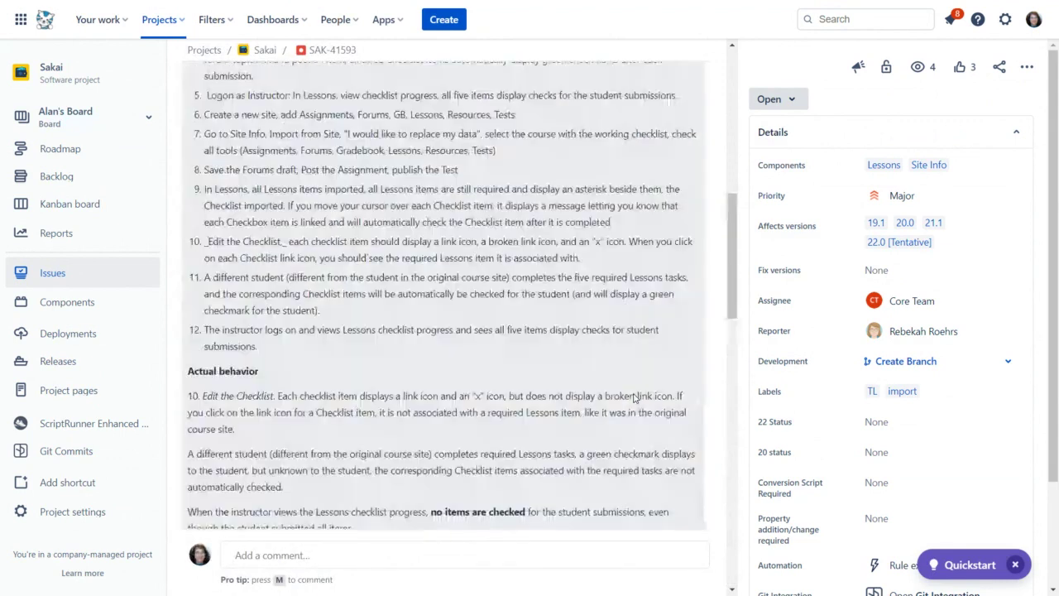
{"action": "scroll", "coordinate": [634, 398], "scroll_direction": "up", "scroll_amount": 10}
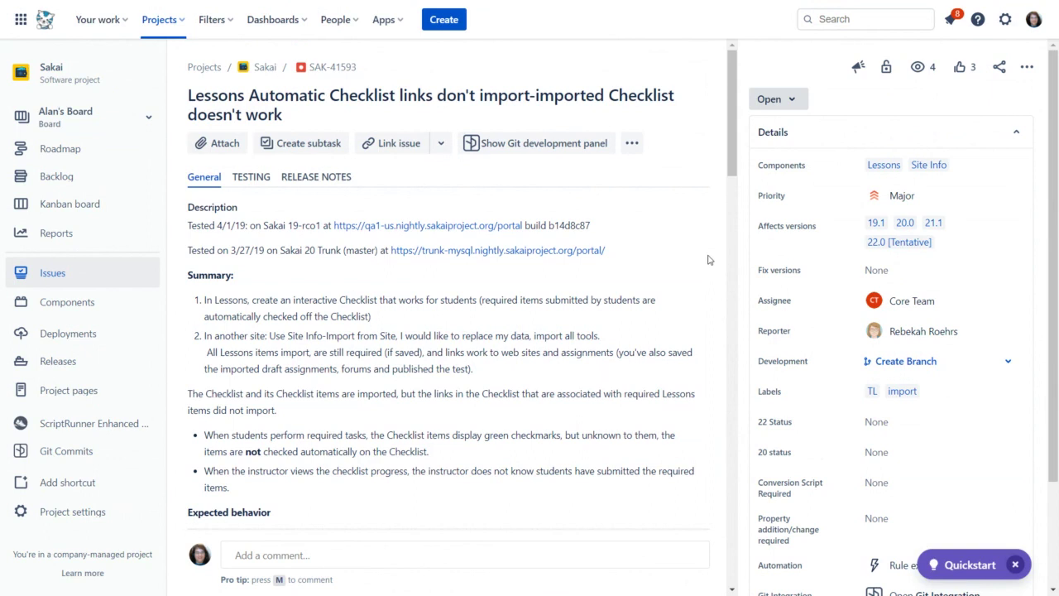
Open the linked issue SAK-43186 about automatic checklists with Tests & Quizzes from the SAK-41593 issue
{"action": "scroll", "coordinate": [709, 260], "scroll_direction": "down", "scroll_amount": 6}
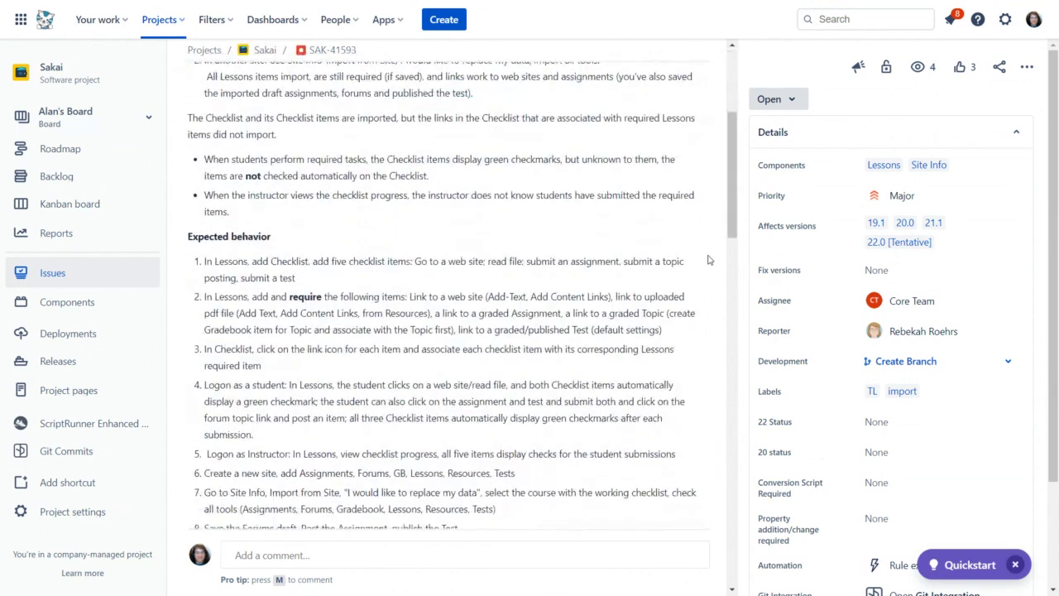
{"action": "scroll", "coordinate": [709, 270], "scroll_direction": "down", "scroll_amount": 10}
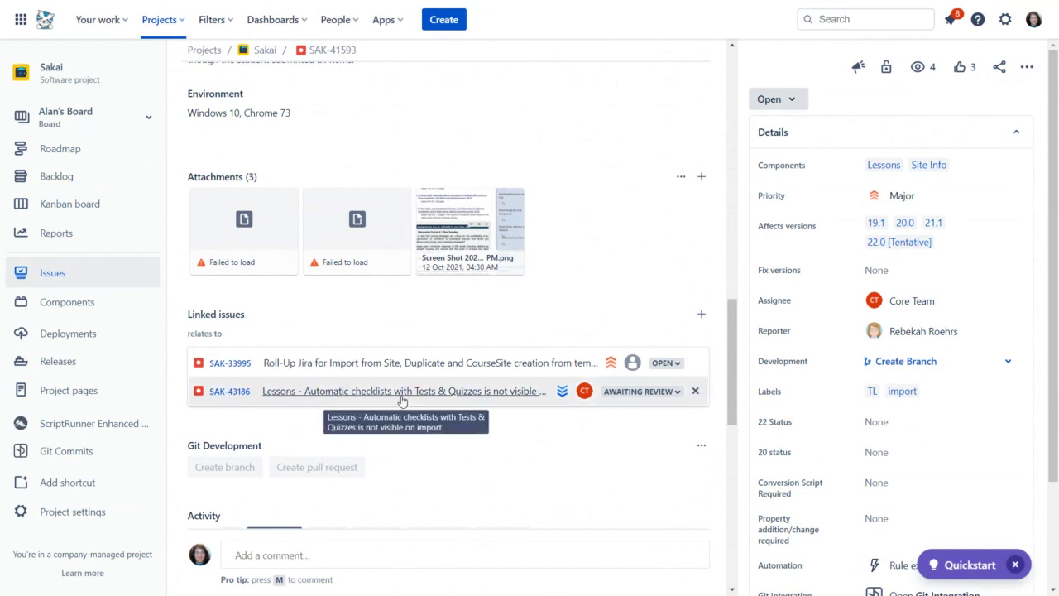
{"action": "left_click", "coordinate": [229, 399]}
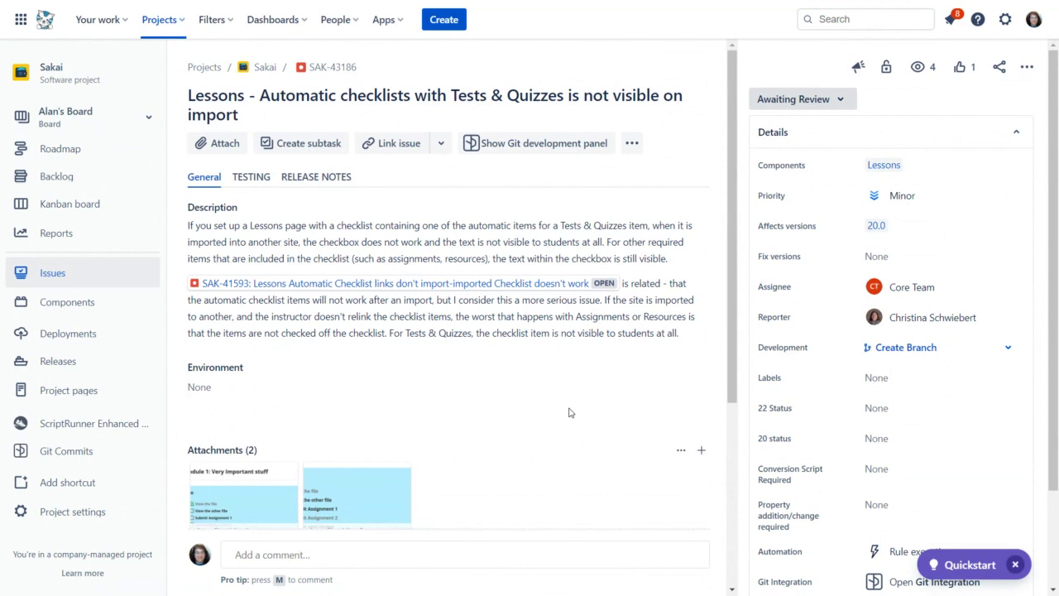
View the AutoChecklist-Student.png attachment, close it, and look over the issue's linked issues and activity
{"action": "left_click", "coordinate": [345, 495]}
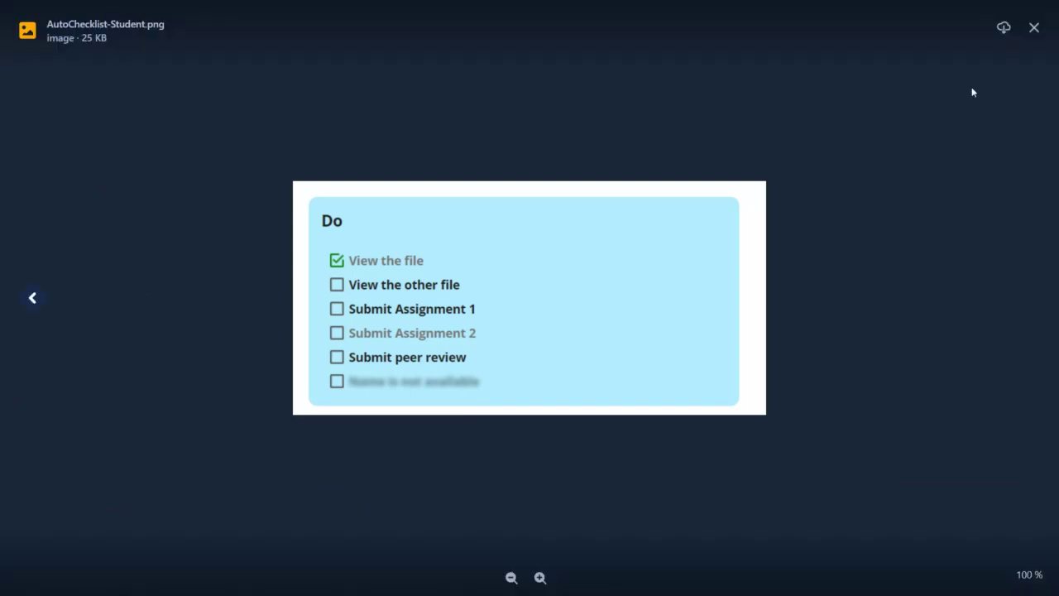
{"action": "left_click", "coordinate": [1033, 29]}
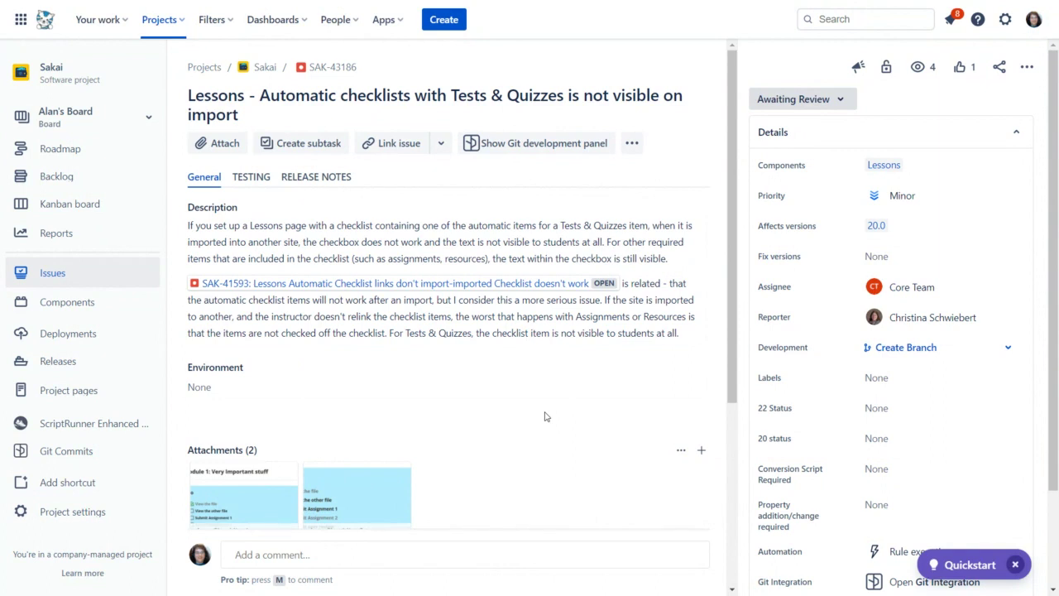
{"action": "scroll", "coordinate": [545, 416], "scroll_direction": "down", "scroll_amount": 4}
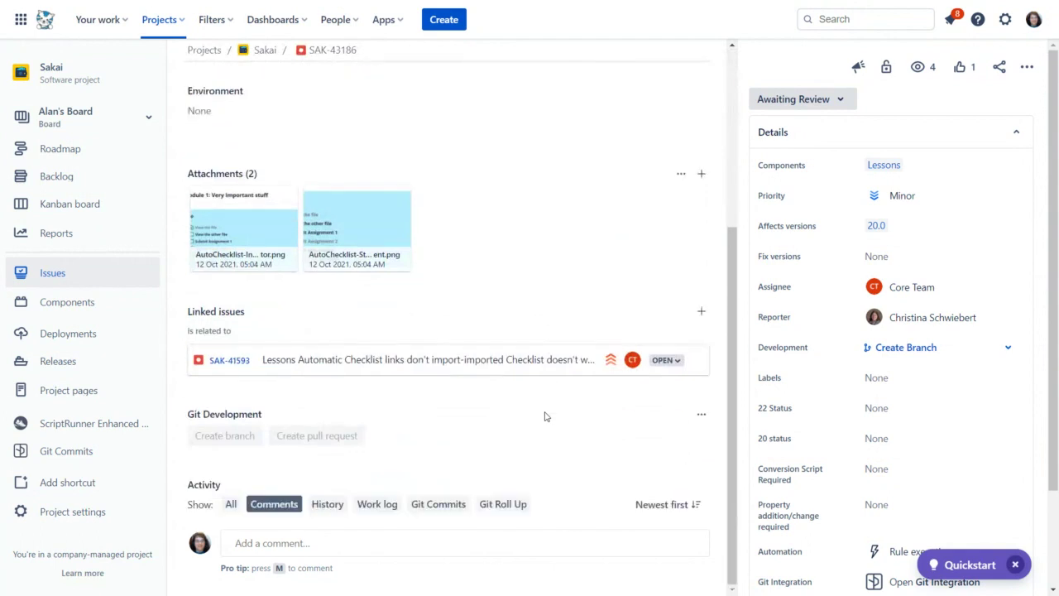
{"action": "scroll", "coordinate": [545, 417], "scroll_direction": "up", "scroll_amount": 4}
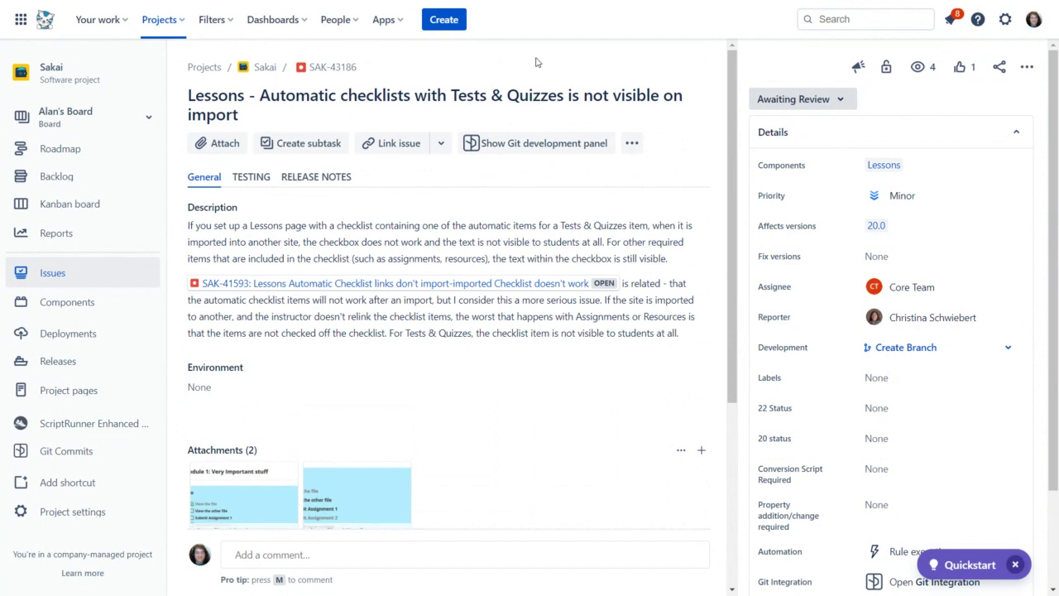
Leave full screen and, in the tl2022Jan05 Etherpad notes, move the SAK-41593 item from the JIRA Parking Lot to the empty Jirapalooza bullet
{"action": "key", "text": "F11"}
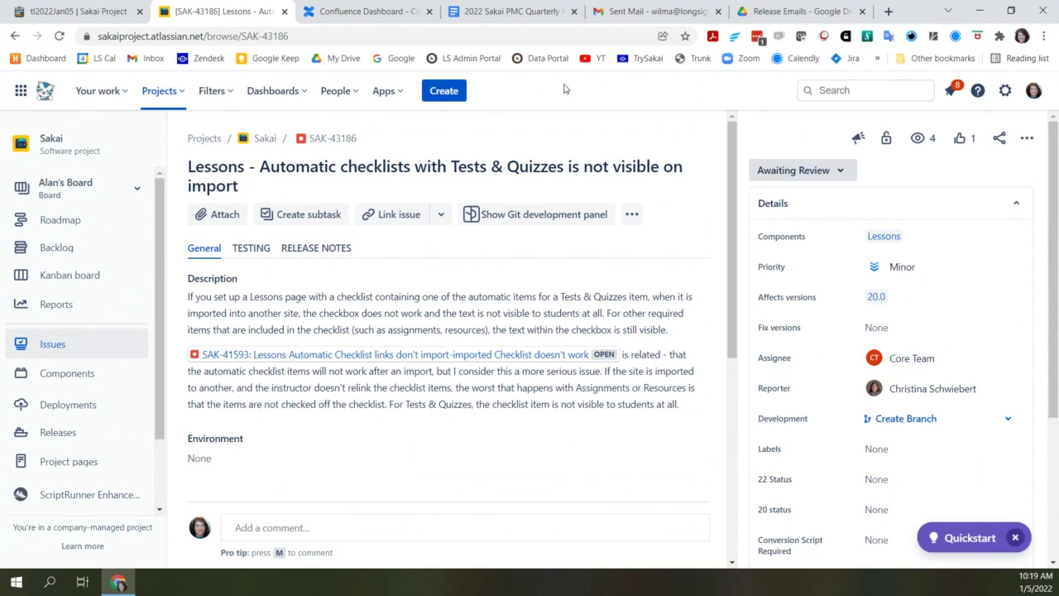
{"action": "left_click", "coordinate": [490, 12]}
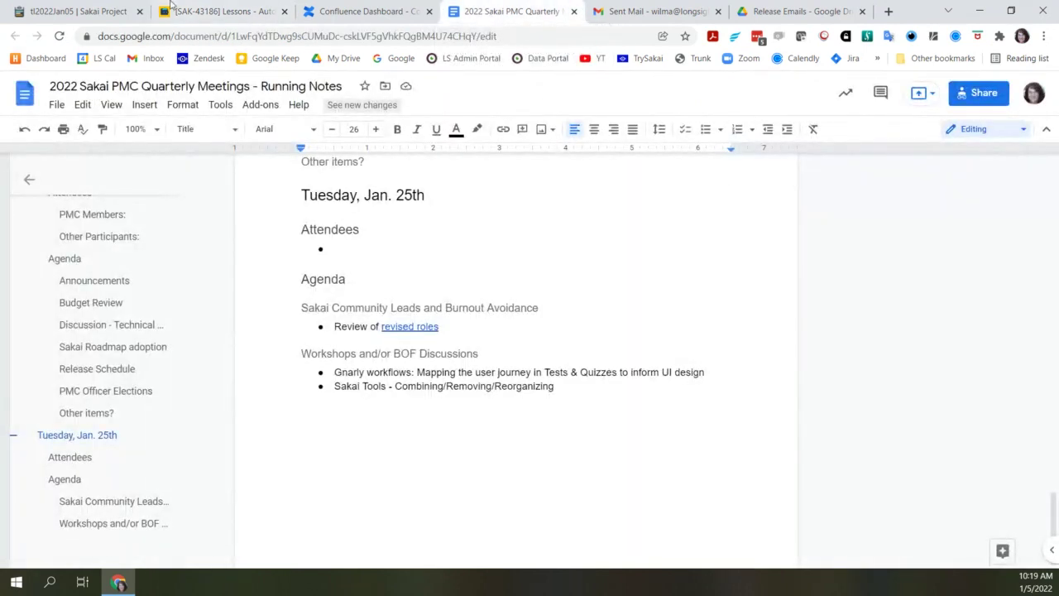
{"action": "key", "text": "ctrl+1"}
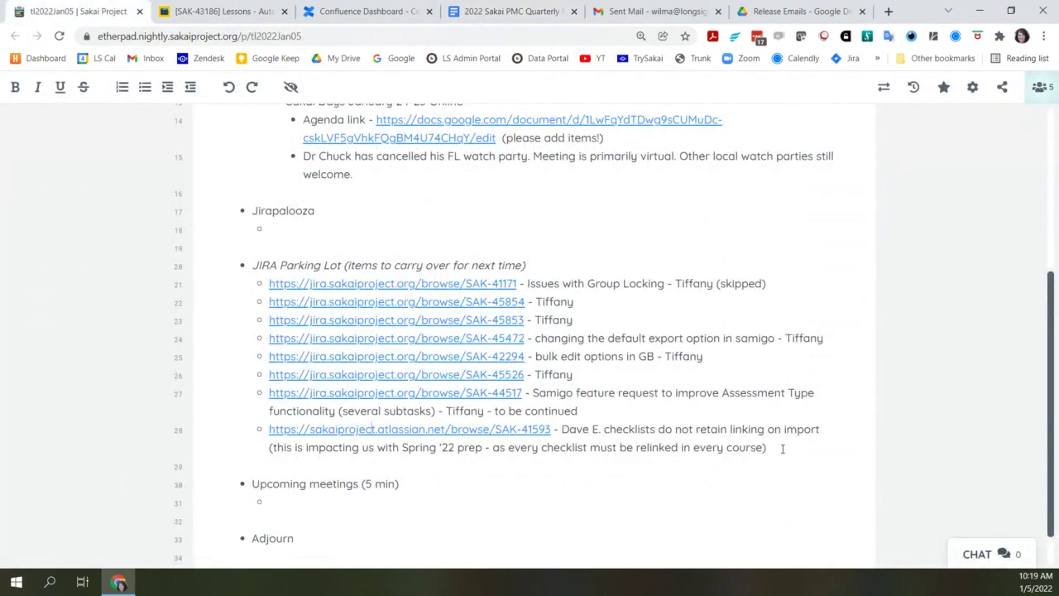
{"action": "left_click_drag", "start_coordinate": [783, 447], "coordinate": [253, 437]}
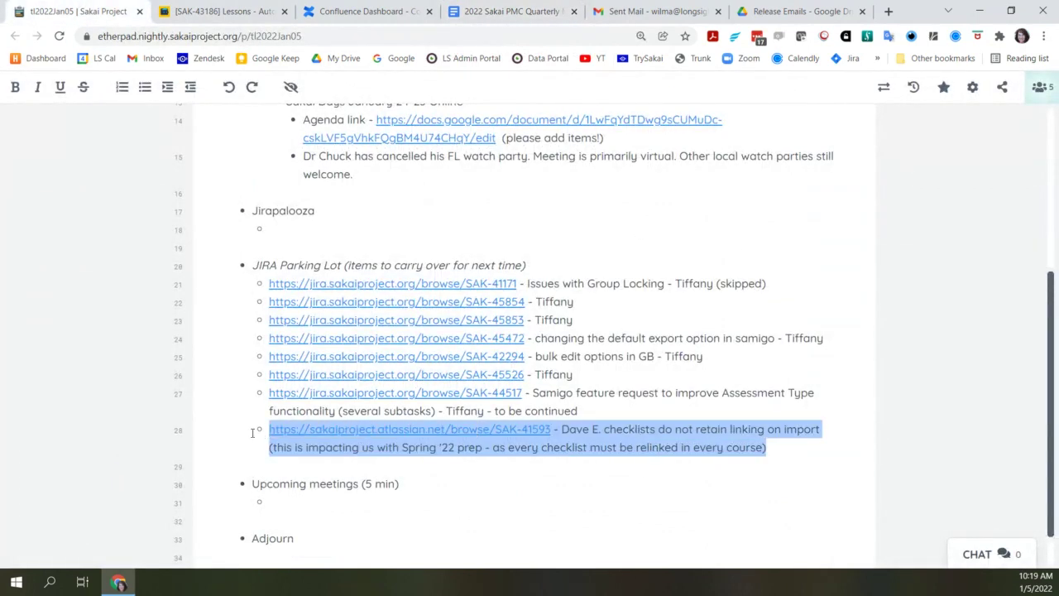
{"action": "key", "text": "ctrl+x"}
{"action": "left_click", "coordinate": [302, 229]}
{"action": "key", "text": "ctrl+v"}
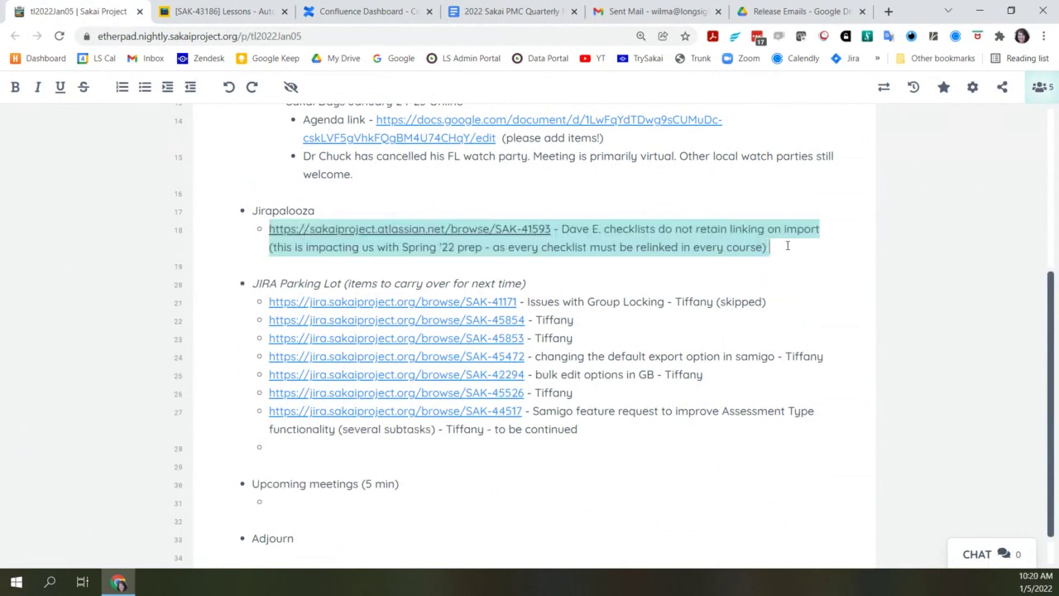
Append "- definitely a bug, there's also another related jira about checklist items SAK-" to the SAK-41593 item under Jirapalooza
{"action": "type", "text": "- definitely a b"}
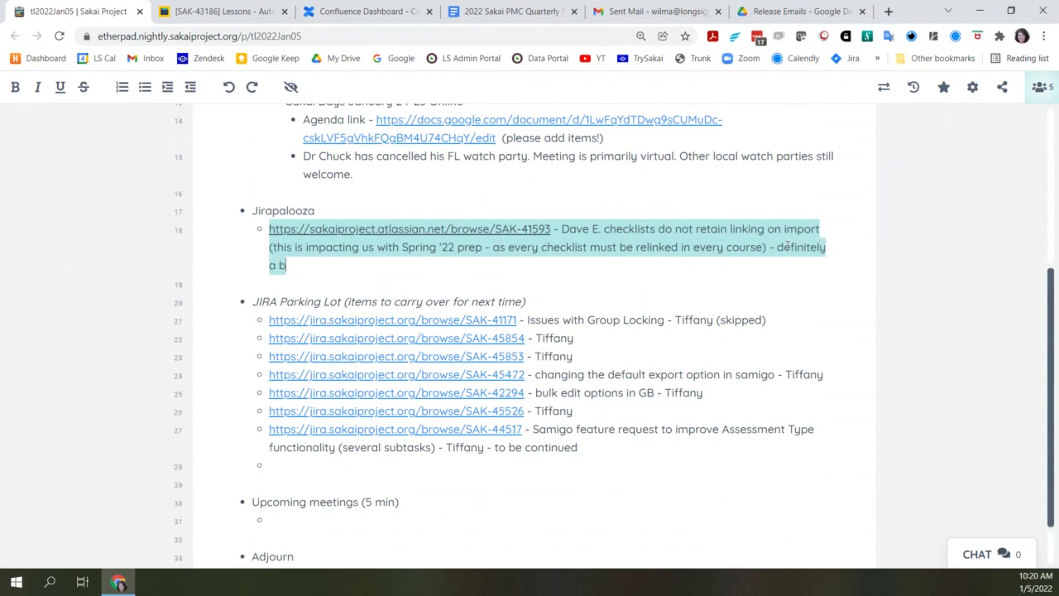
{"action": "type", "text": "ug, there's al"}
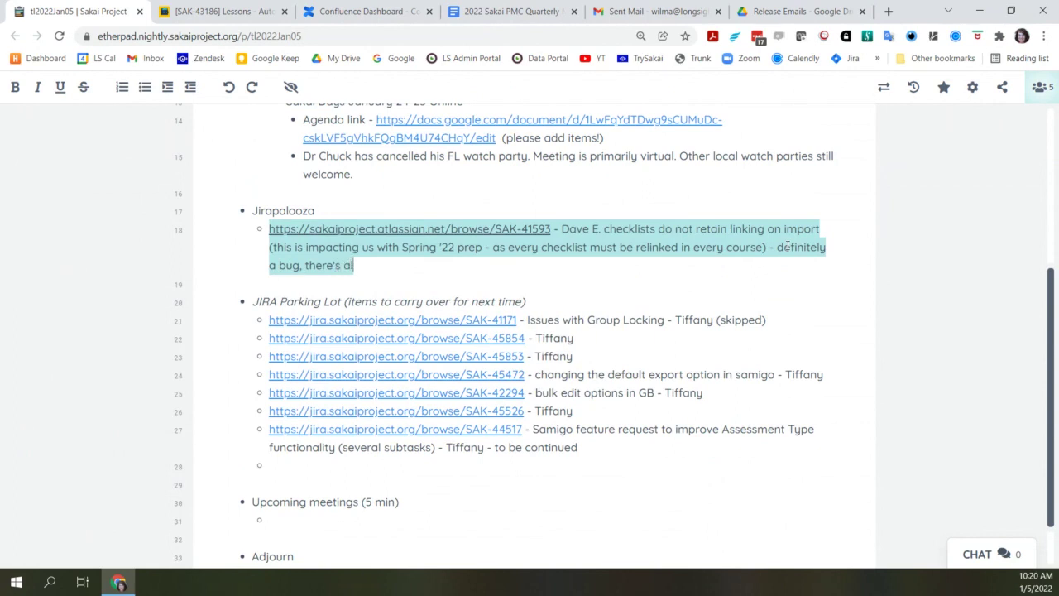
{"action": "type", "text": "so another r"}
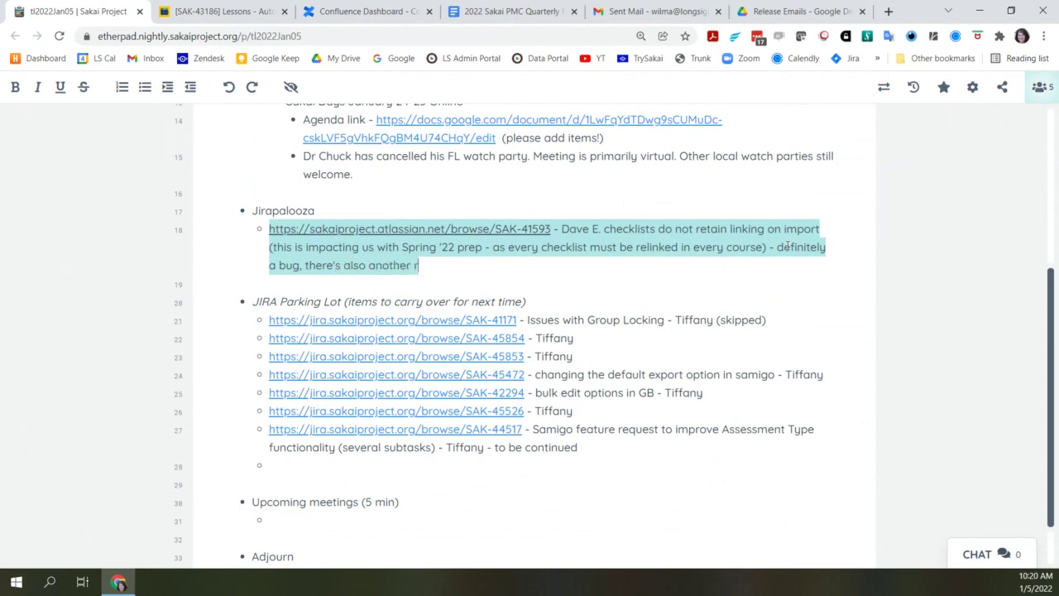
{"action": "type", "text": "elated h"}
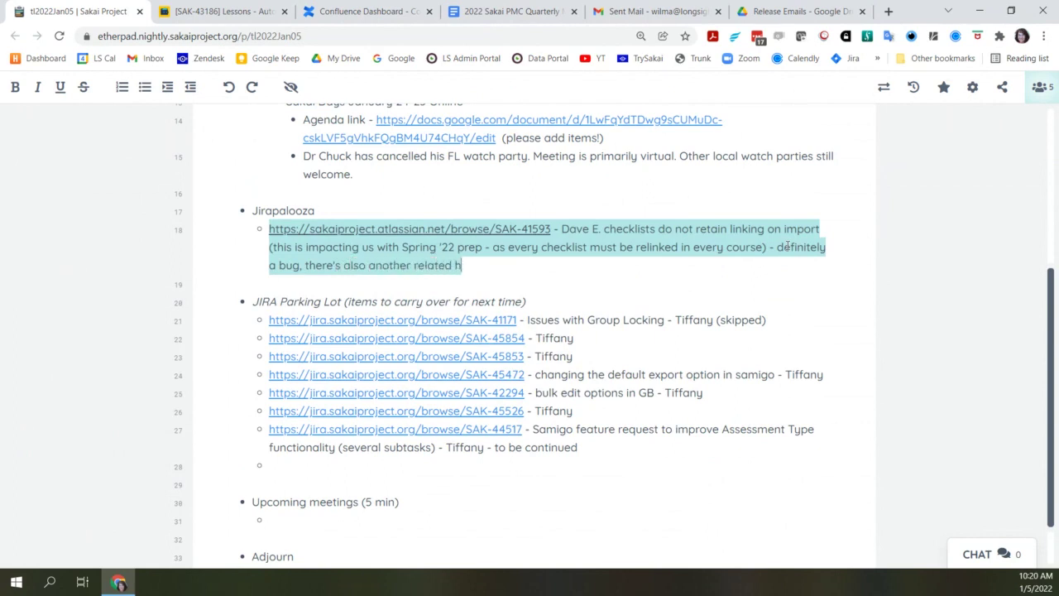
{"action": "key", "text": "BackSpace"}
{"action": "type", "text": "jira about"}
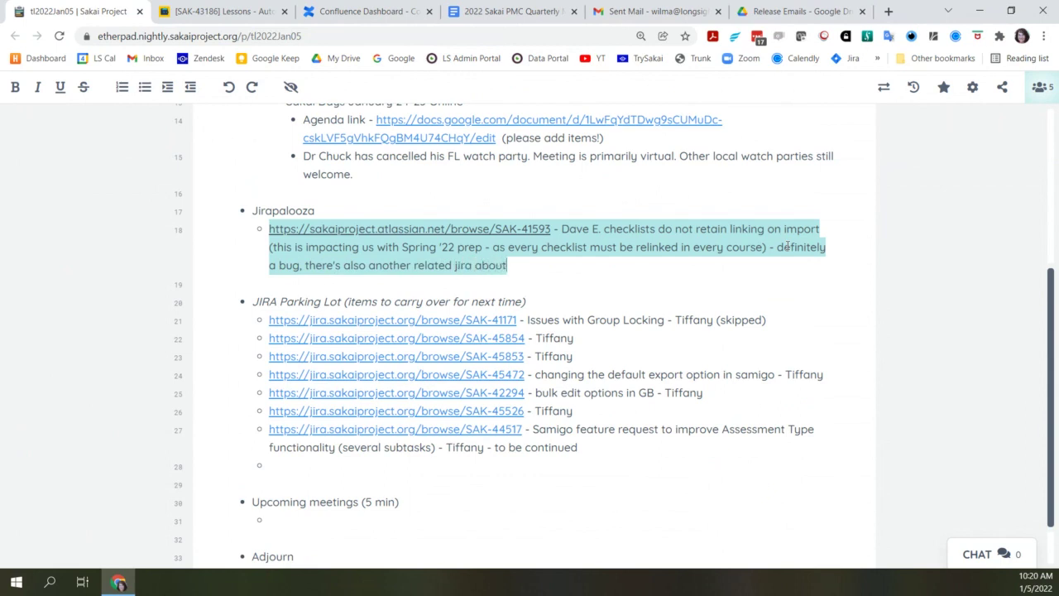
{"action": "type", "text": " checklist items "}
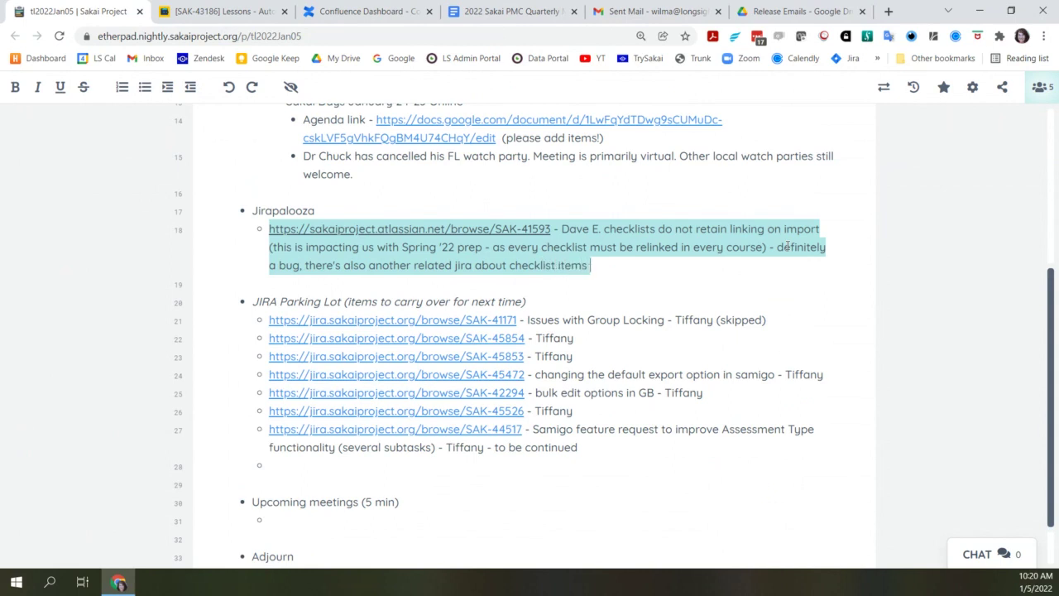
{"action": "type", "text": "SK"}
{"action": "key", "text": "BackSpace"}
{"action": "type", "text": "AK-"}
Look over the SAK-43186 issue in Jira, from its description to its attachments, linked issues and activity
{"action": "left_click", "coordinate": [220, 13]}
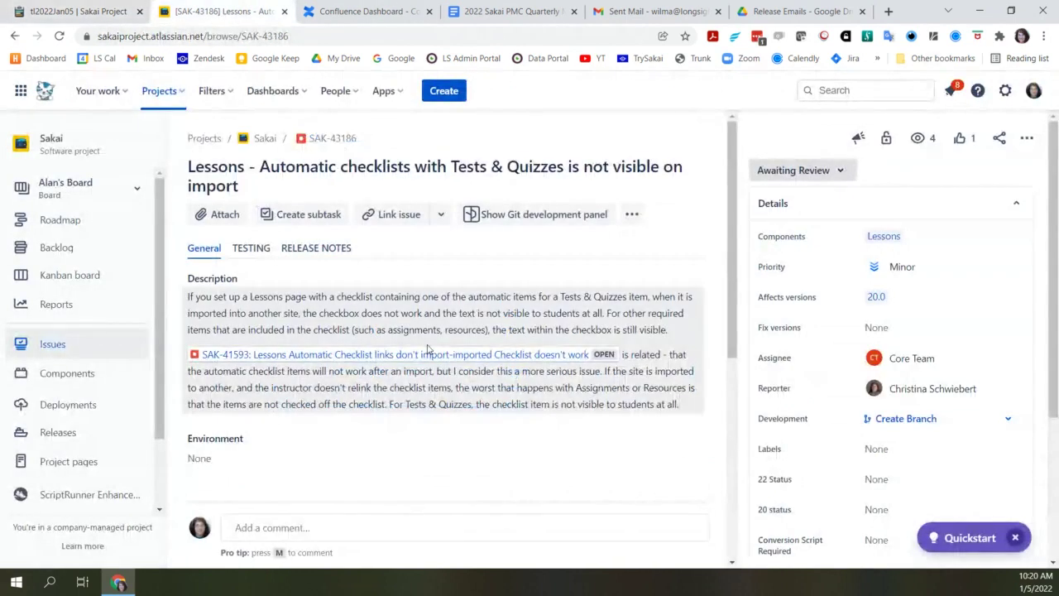
{"action": "scroll", "coordinate": [425, 347], "scroll_direction": "down", "scroll_amount": 3}
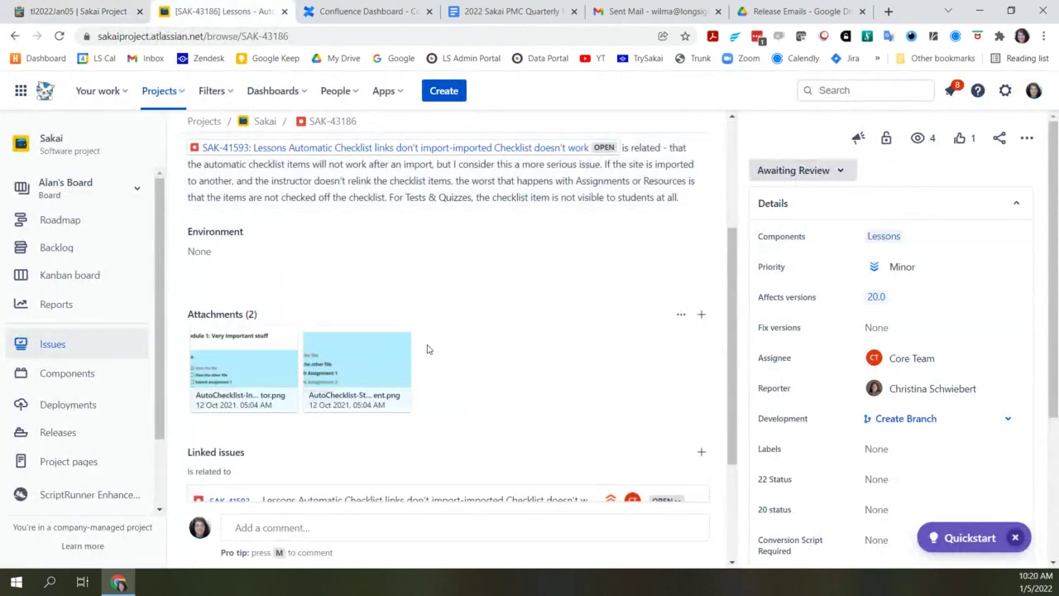
{"action": "scroll", "coordinate": [427, 349], "scroll_direction": "down", "scroll_amount": 2}
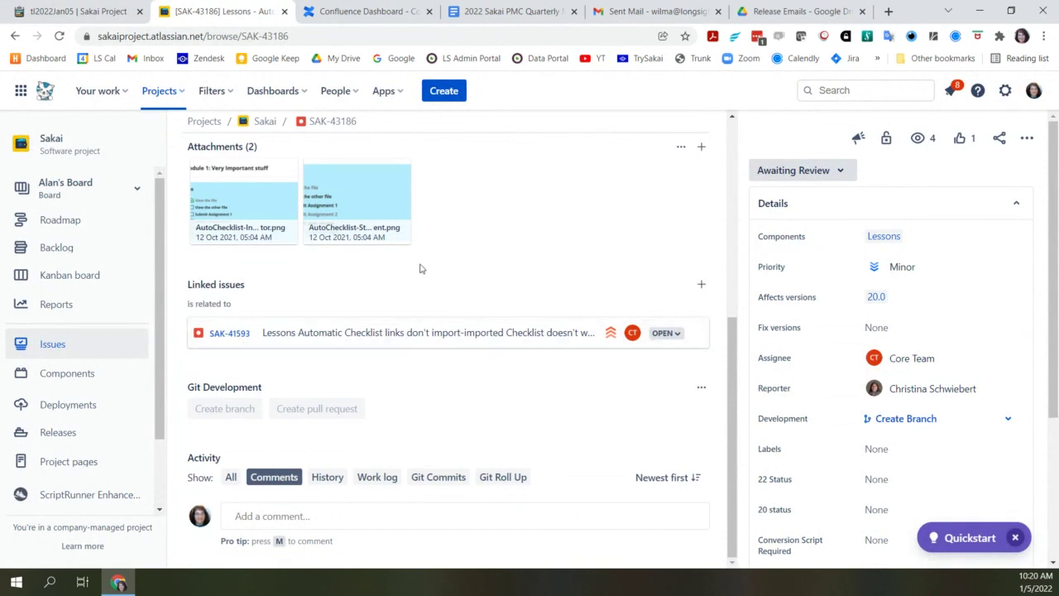
Return to the tl2022Jan05 Etherpad notes and add an empty bullet below the SAK-41593 item under Jirapalooza
{"action": "left_click", "coordinate": [112, 13]}
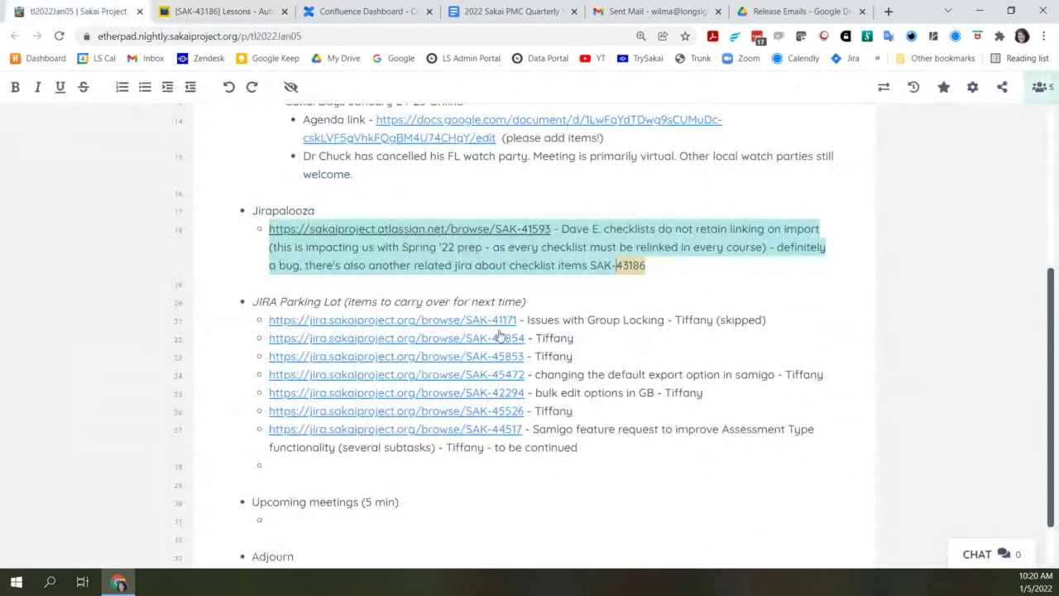
{"action": "left_click", "coordinate": [670, 264]}
{"action": "key", "text": "Return"}
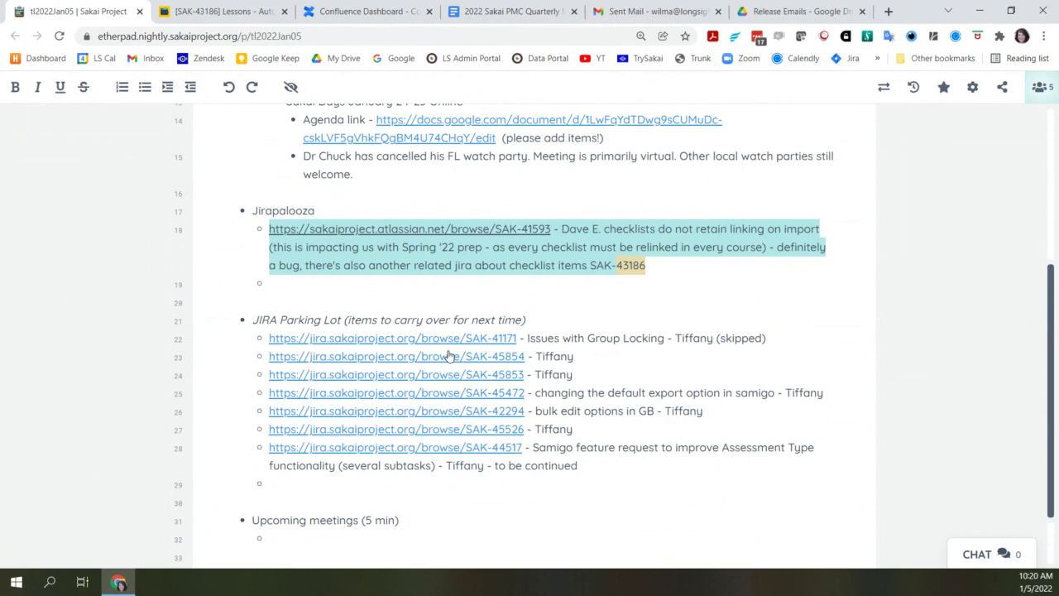
Open the SAK-41171 issue from the JIRA Parking Lot, show it full screen, and look over its linked issues and recent comments
{"action": "left_click", "coordinate": [347, 342]}
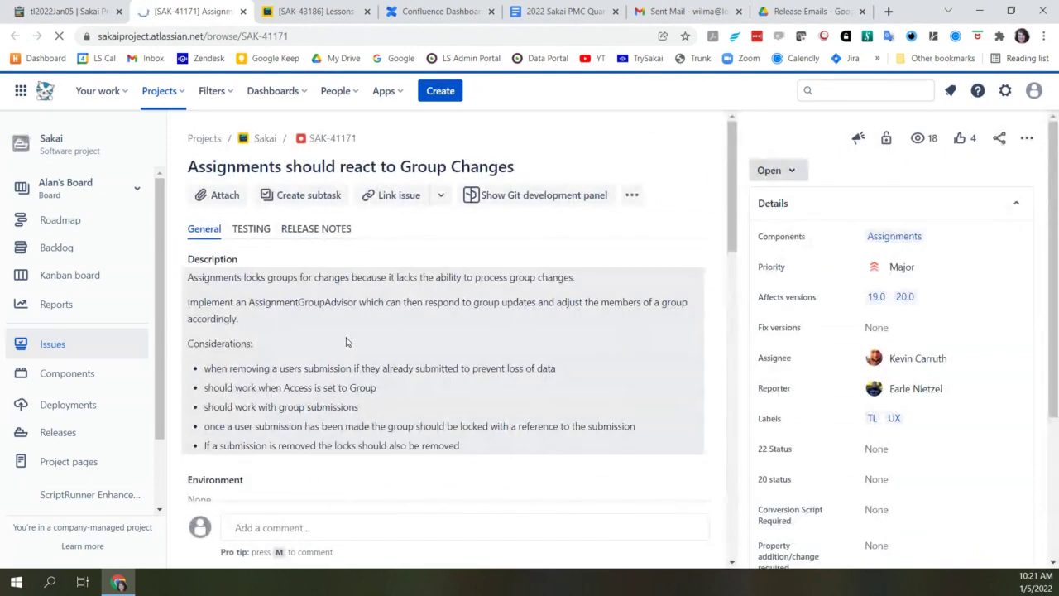
{"action": "key", "text": "F11"}
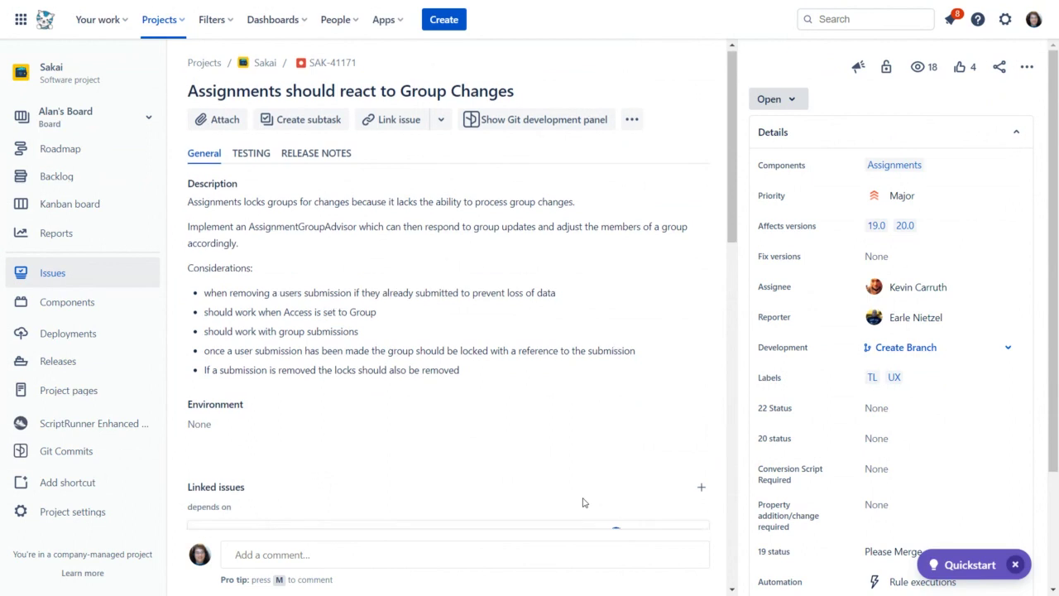
{"action": "scroll", "coordinate": [583, 502], "scroll_direction": "down", "scroll_amount": 4}
{"action": "scroll", "coordinate": [582, 502], "scroll_direction": "down", "scroll_amount": 5}
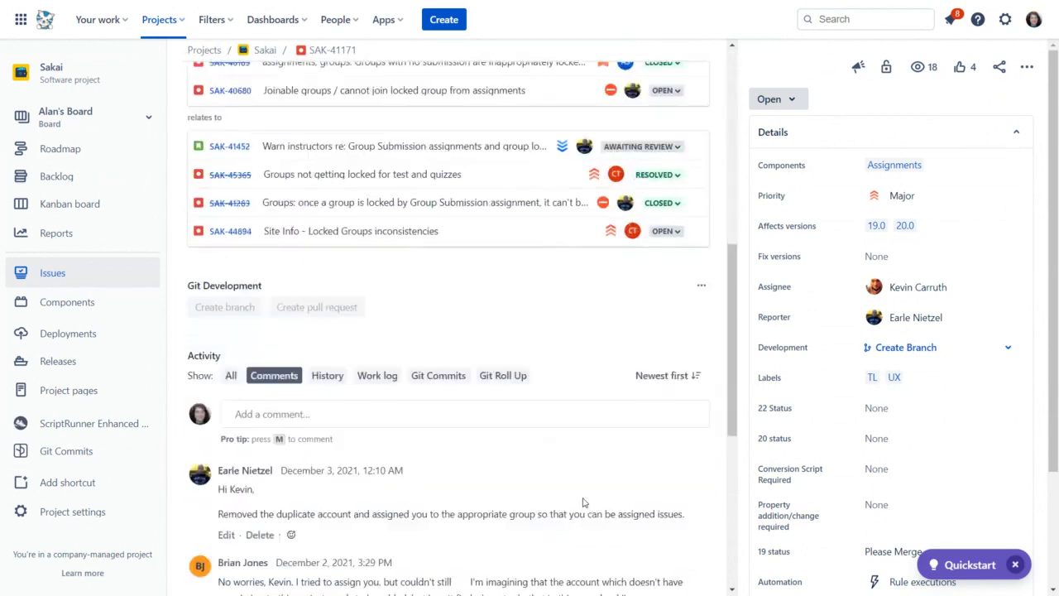
{"action": "scroll", "coordinate": [583, 497], "scroll_direction": "down", "scroll_amount": 2}
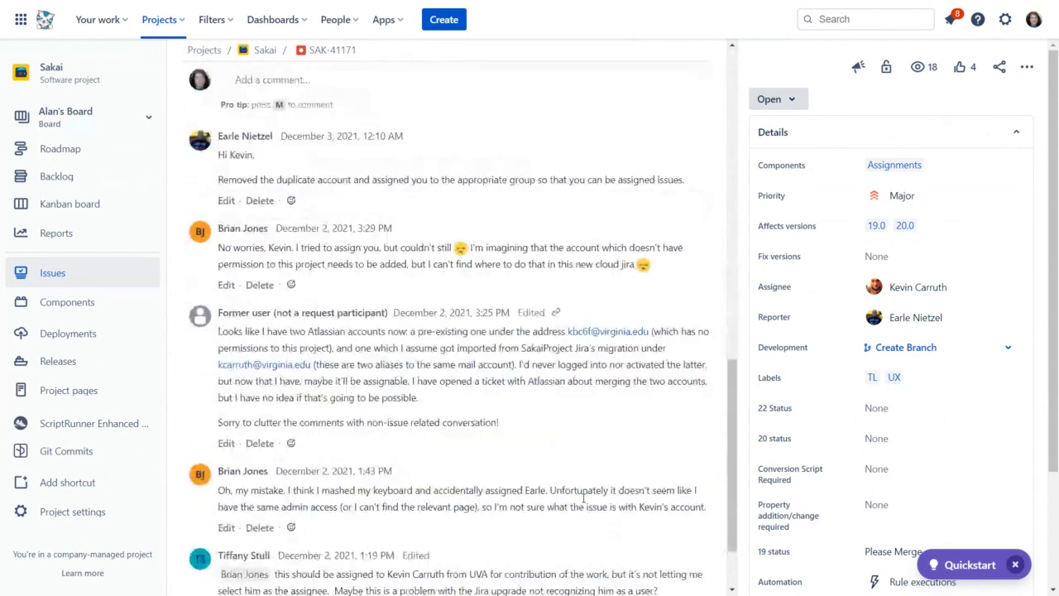
{"action": "scroll", "coordinate": [582, 502], "scroll_direction": "down", "scroll_amount": 2}
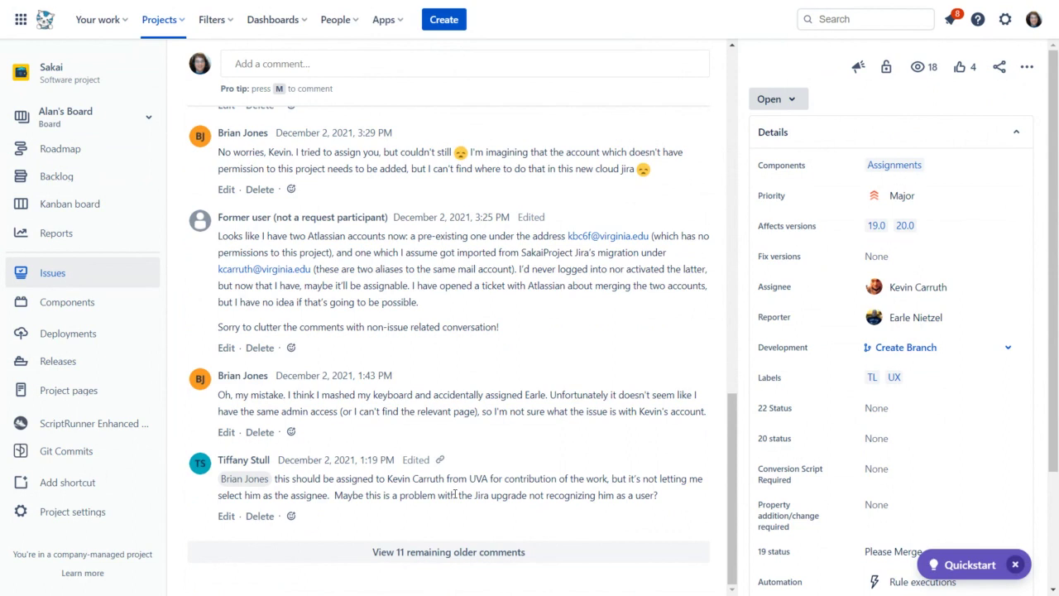
{"action": "scroll", "coordinate": [455, 494], "scroll_direction": "up", "scroll_amount": 15}
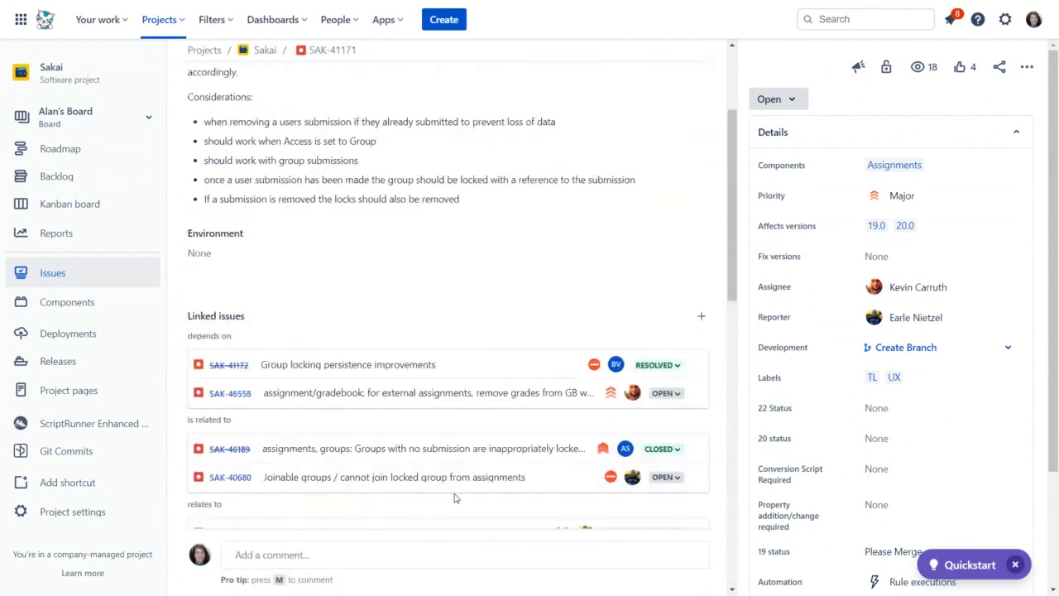
{"action": "scroll", "coordinate": [454, 495], "scroll_direction": "up", "scroll_amount": 3}
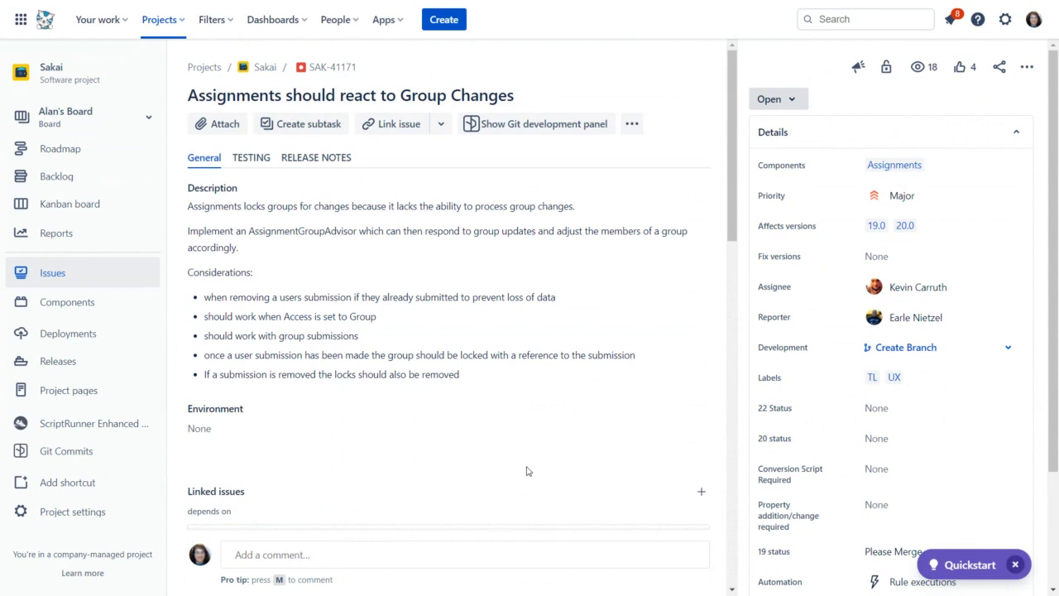
Expand the older comments on SAK-41171, read the October 25, 2021, 2:28 PM comment on group locking, and return to the description
{"action": "scroll", "coordinate": [530, 467], "scroll_direction": "down", "scroll_amount": 5}
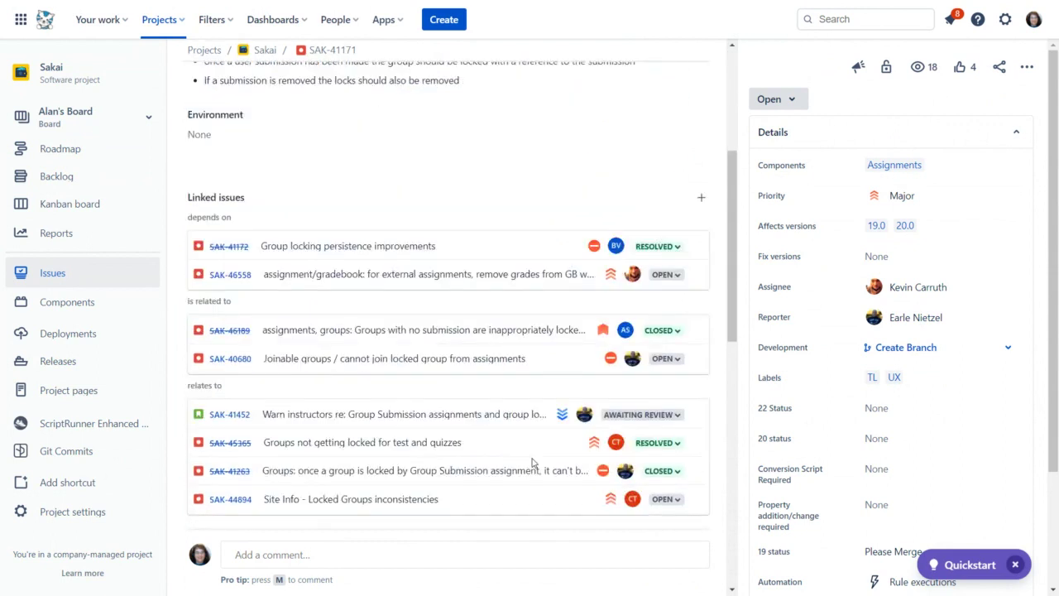
{"action": "scroll", "coordinate": [532, 463], "scroll_direction": "down", "scroll_amount": 4}
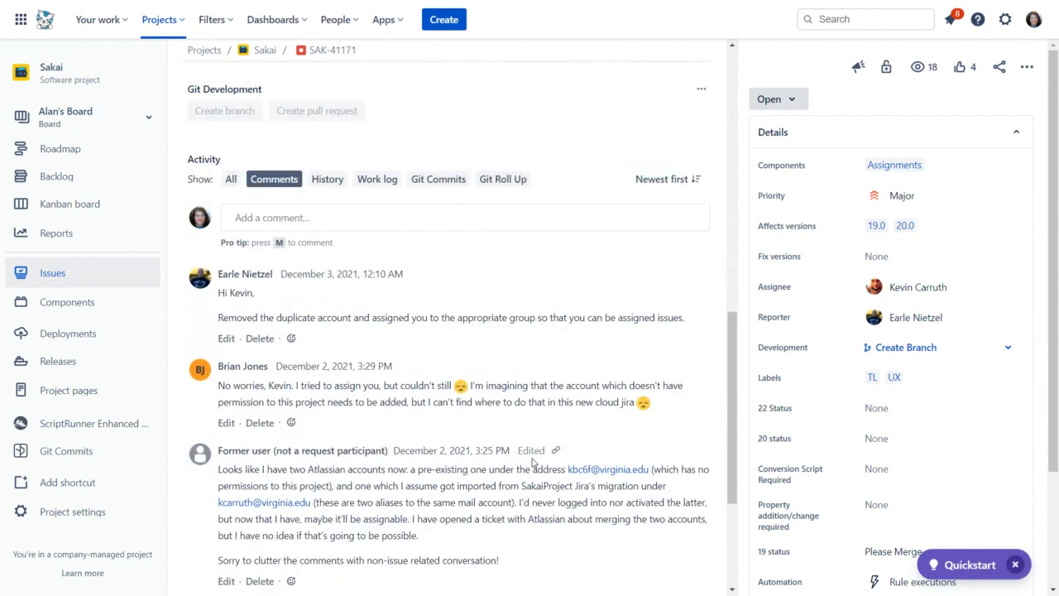
{"action": "scroll", "coordinate": [534, 462], "scroll_direction": "down", "scroll_amount": 2}
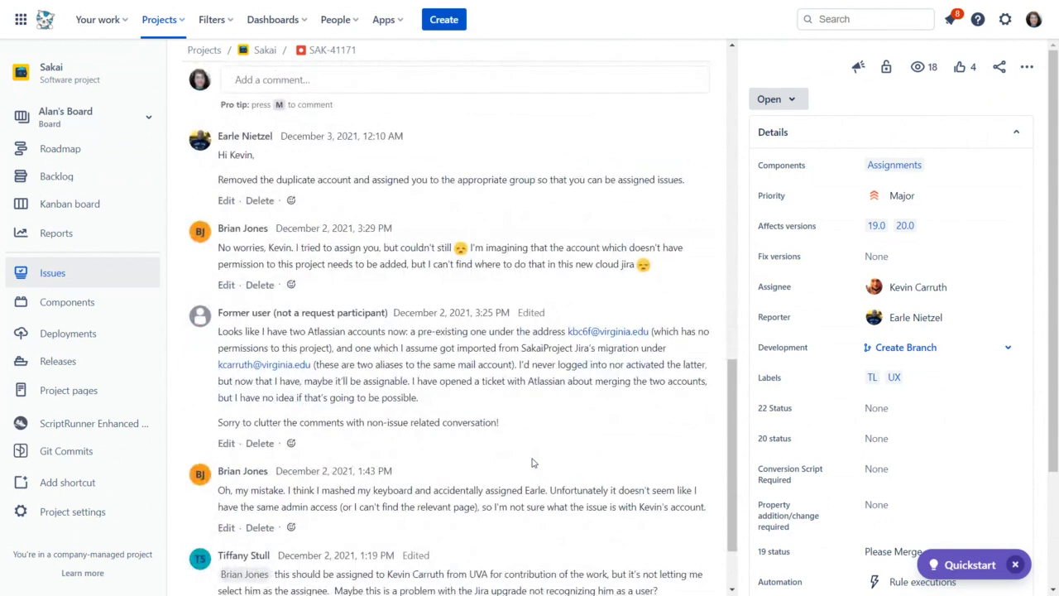
{"action": "scroll", "coordinate": [532, 463], "scroll_direction": "down", "scroll_amount": 2}
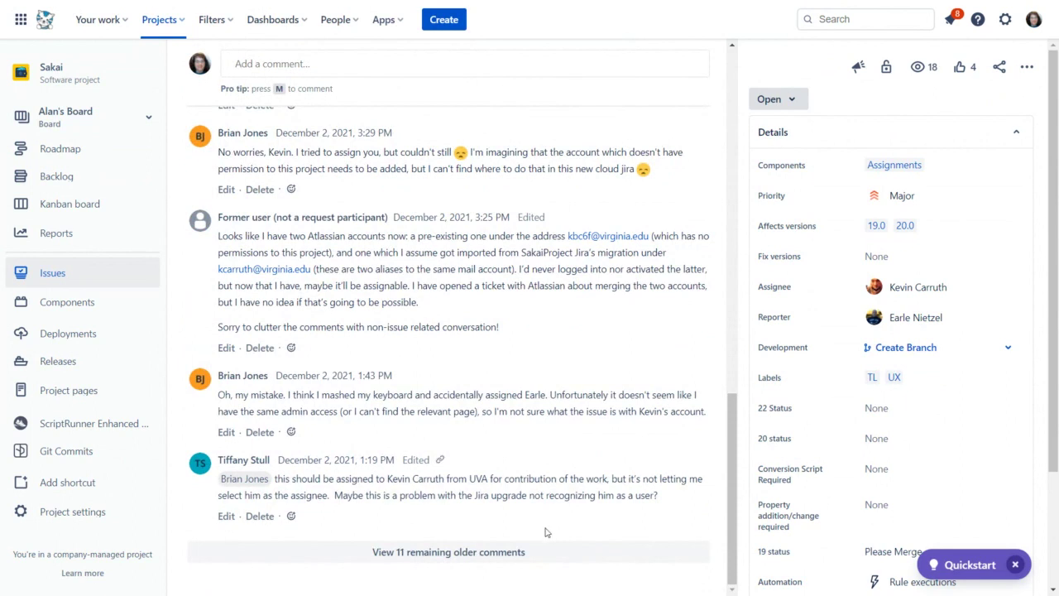
{"action": "left_click", "coordinate": [505, 553]}
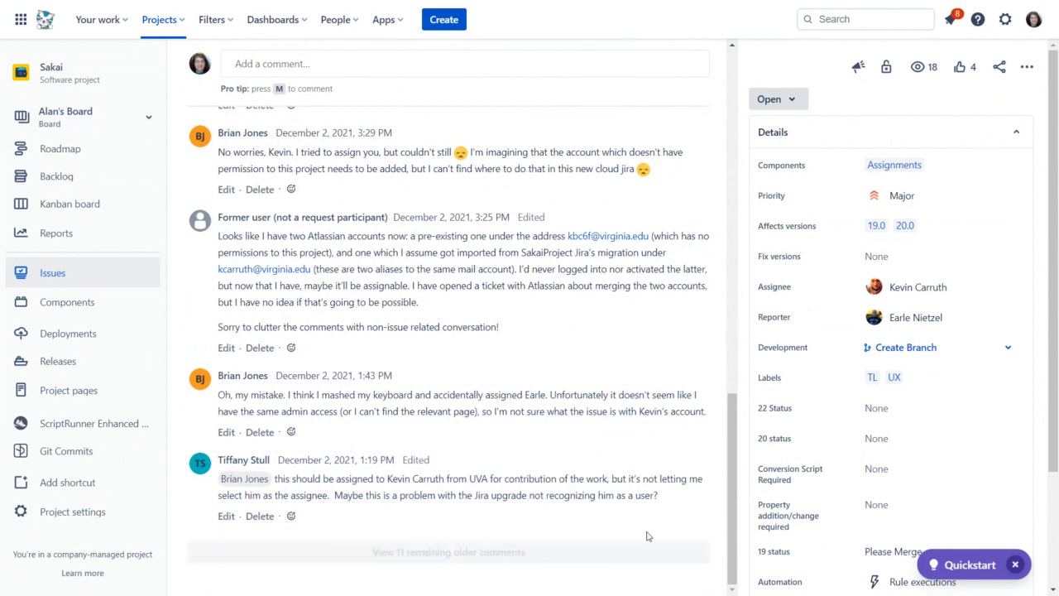
{"action": "scroll", "coordinate": [648, 538], "scroll_direction": "down", "scroll_amount": 5}
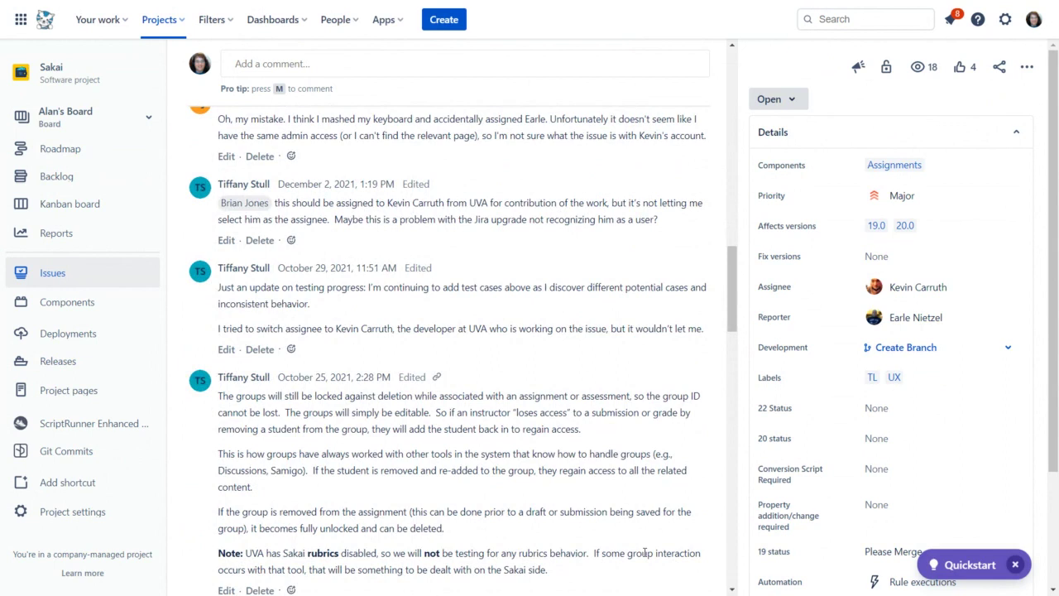
{"action": "scroll", "coordinate": [645, 552], "scroll_direction": "down", "scroll_amount": 2}
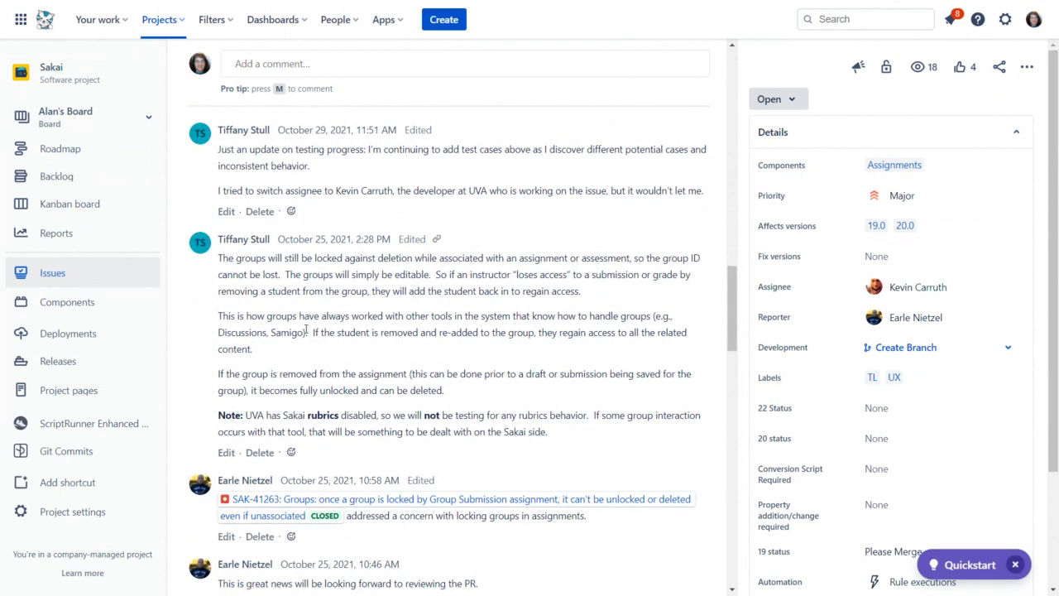
{"action": "left_click_drag", "start_coordinate": [219, 258], "coordinate": [599, 439]}
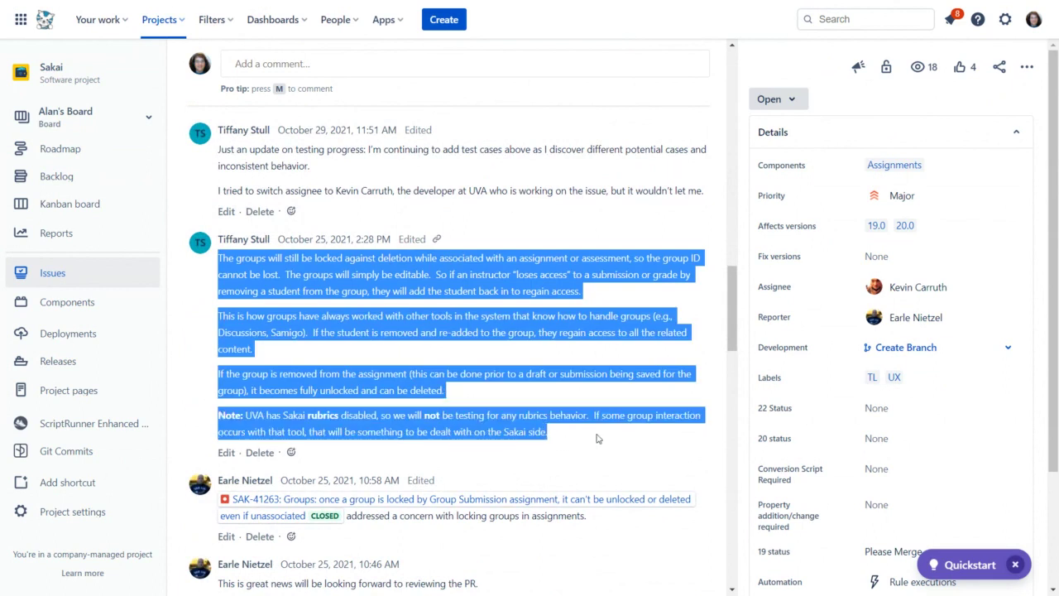
{"action": "left_click", "coordinate": [542, 390]}
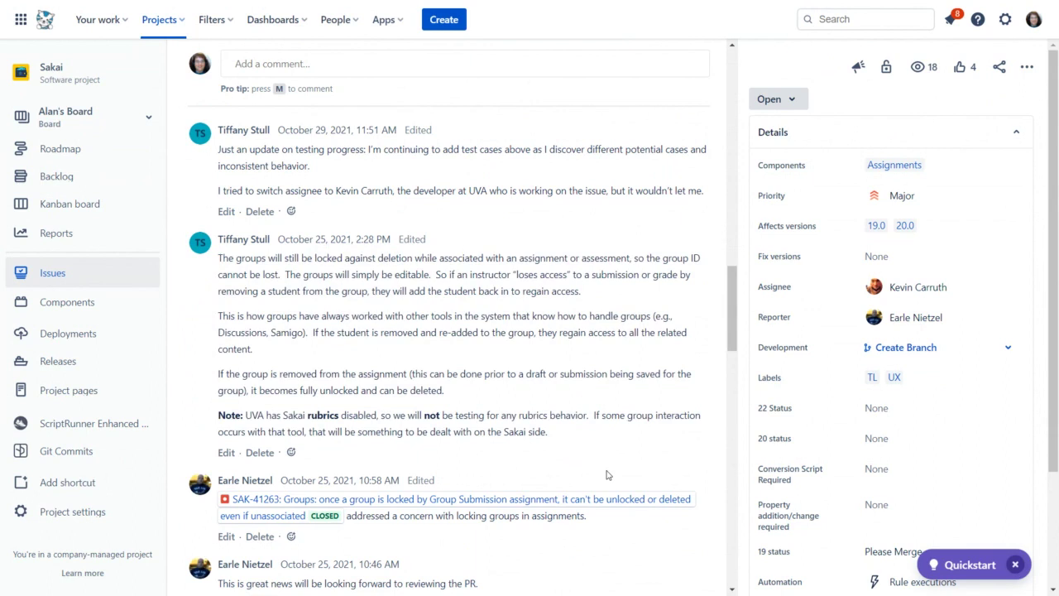
{"action": "scroll", "coordinate": [606, 474], "scroll_direction": "up", "scroll_amount": 15}
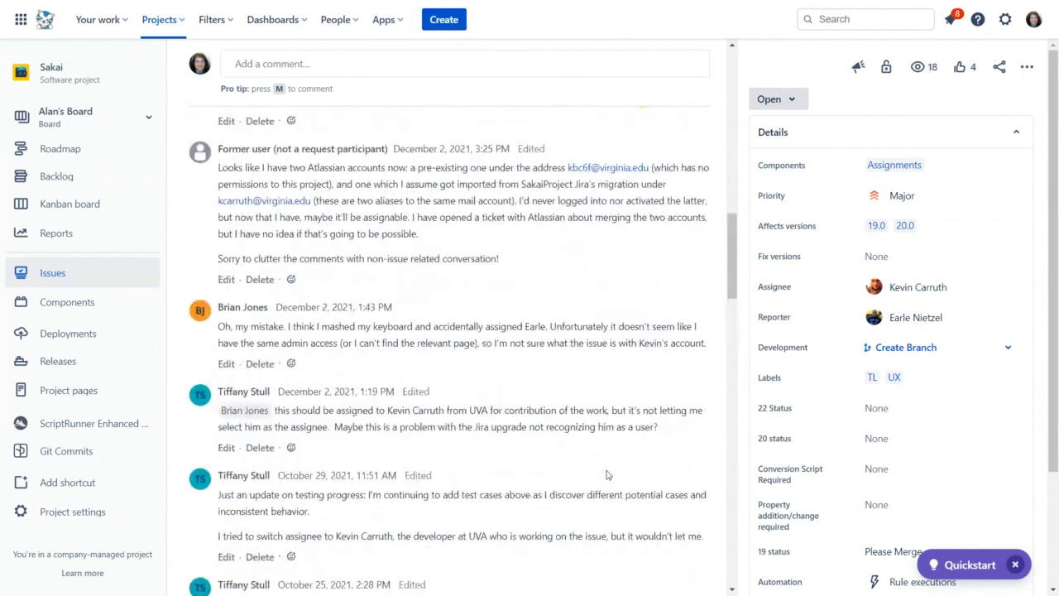
{"action": "scroll", "coordinate": [606, 474], "scroll_direction": "up", "scroll_amount": 10}
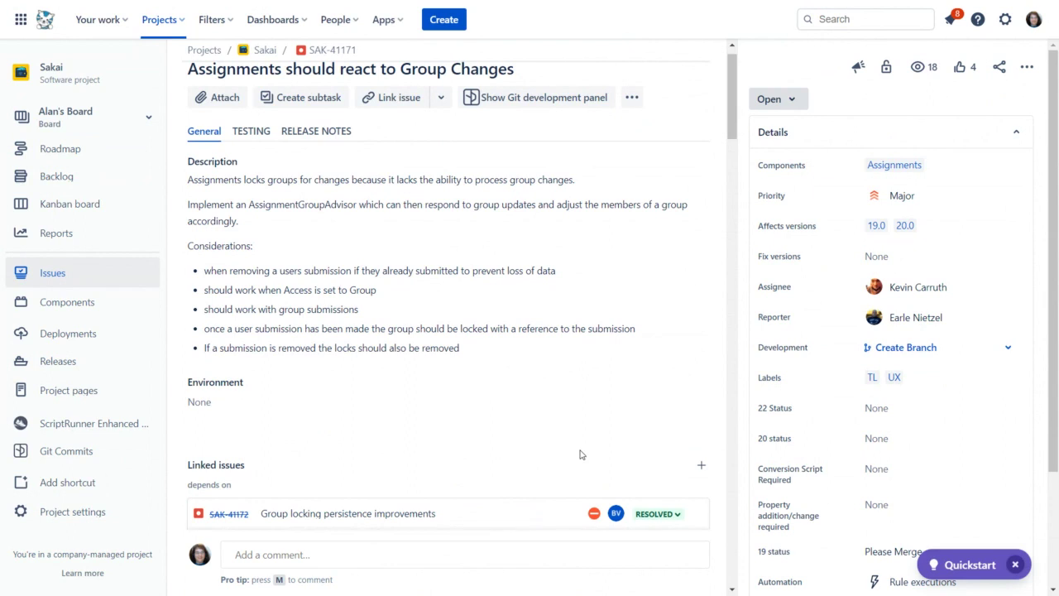
{"action": "scroll", "coordinate": [580, 454], "scroll_direction": "up", "scroll_amount": 1}
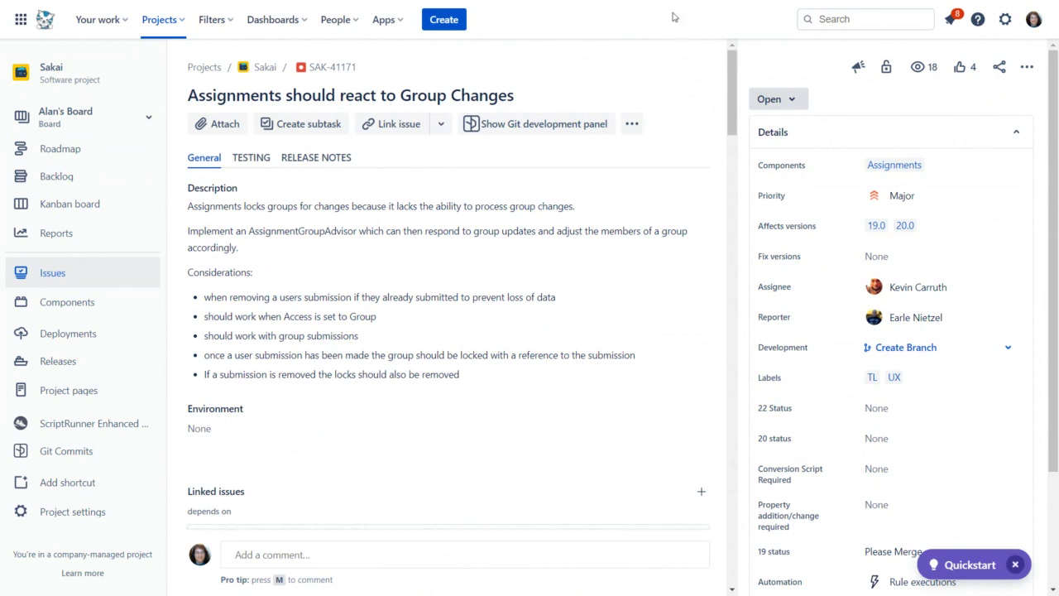
Leave full screen and, in the Etherpad notes, copy the SAK-41171 item from the JIRA Parking Lot into the empty Jirapalooza bullet
{"action": "left_click", "coordinate": [29, 11]}
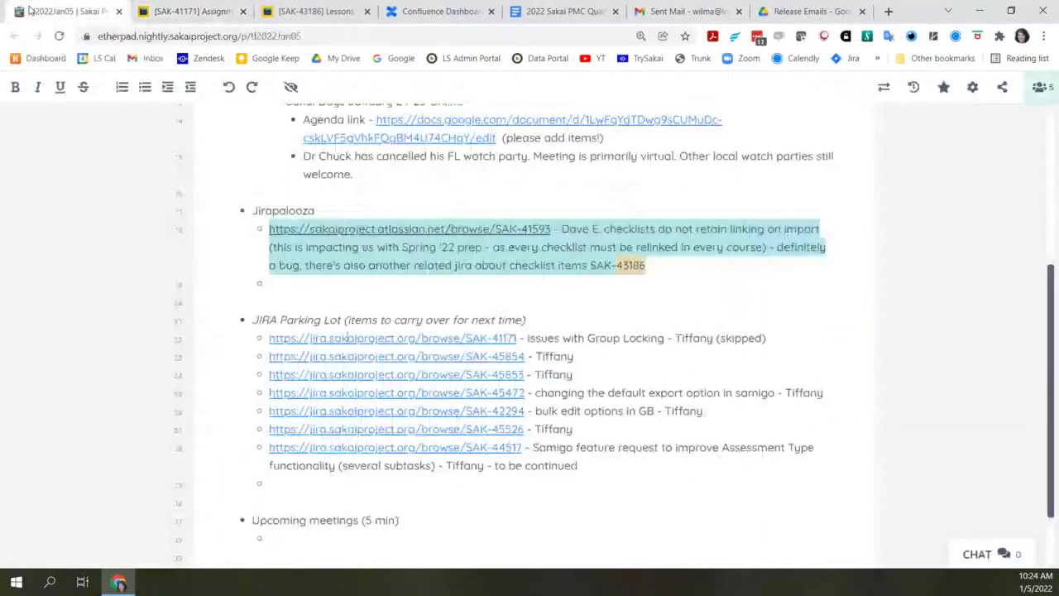
{"action": "left_click", "coordinate": [768, 339]}
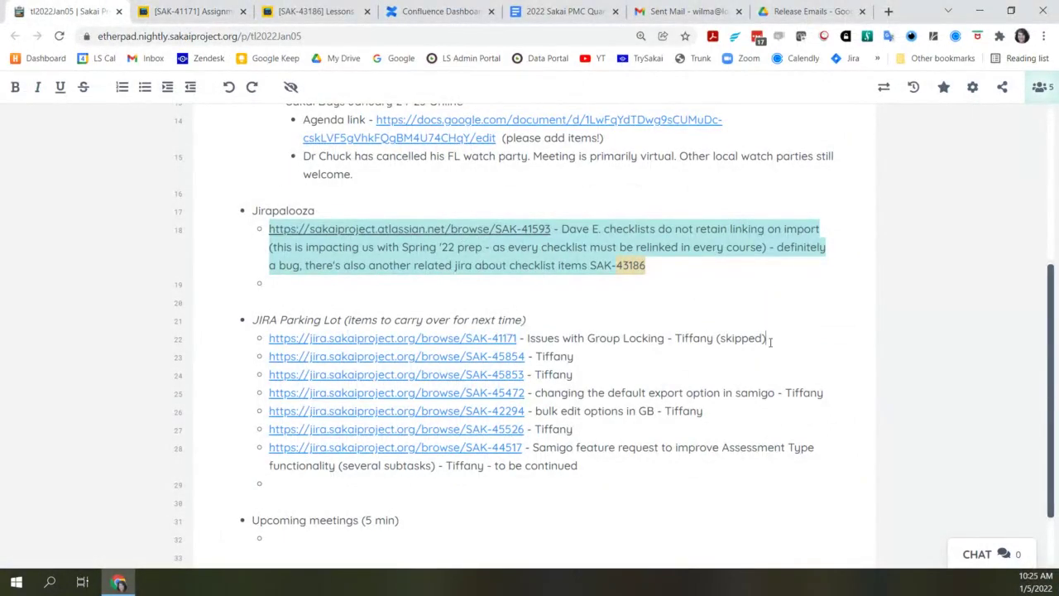
{"action": "left_click_drag", "start_coordinate": [769, 339], "coordinate": [274, 341]}
{"action": "key", "text": "ctrl+c"}
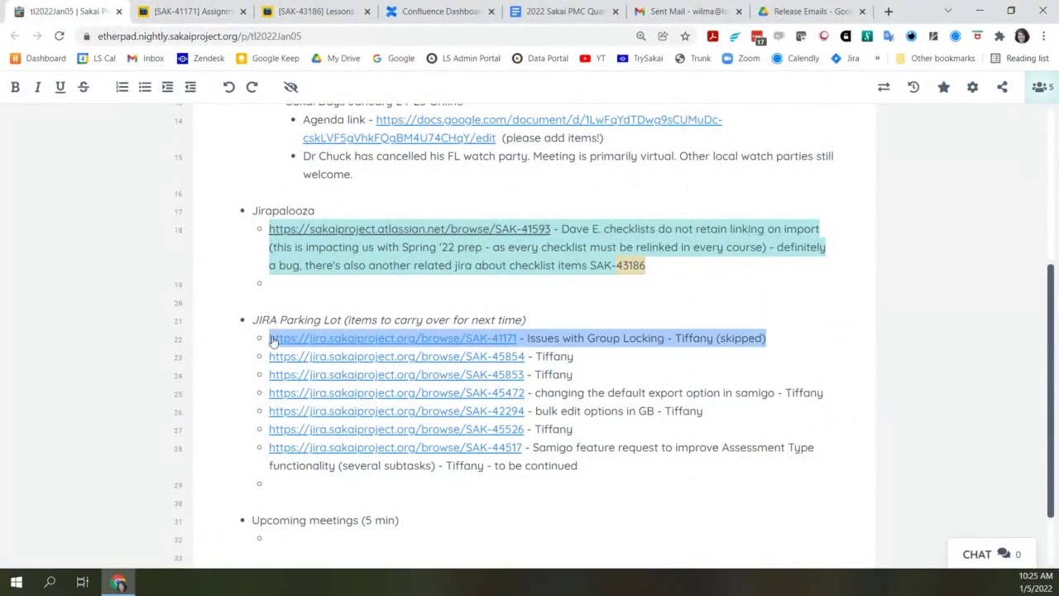
{"action": "left_click", "coordinate": [516, 283]}
{"action": "key", "text": "ctrl+v"}
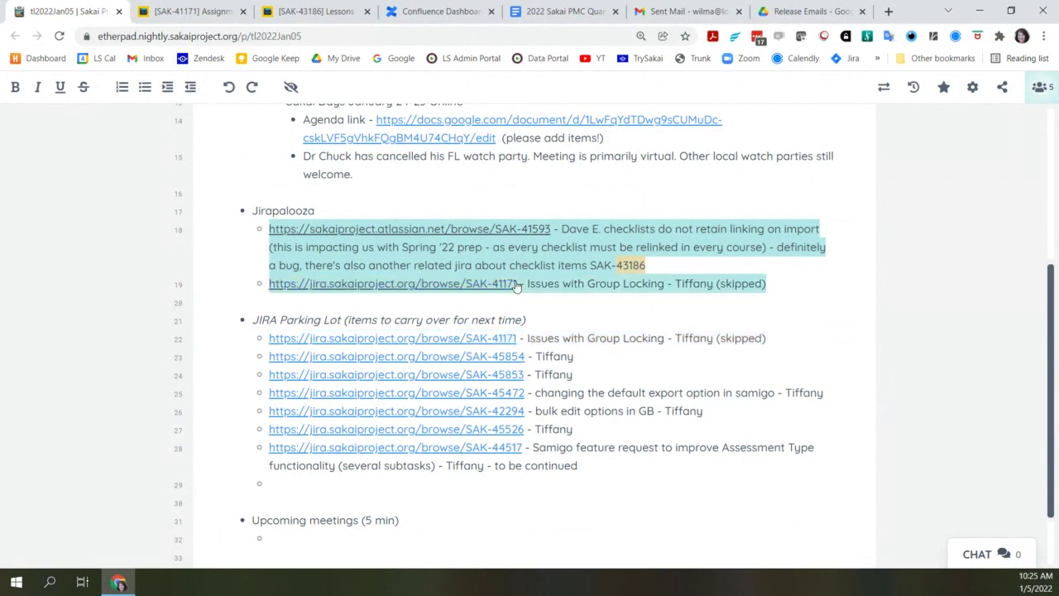
Append "- T&L reviewed proposed solution and agree that it sounds good" to the SAK-41171 item under Jirapalooza and add an empty bullet below
{"action": "type", "text": "- T&L "}
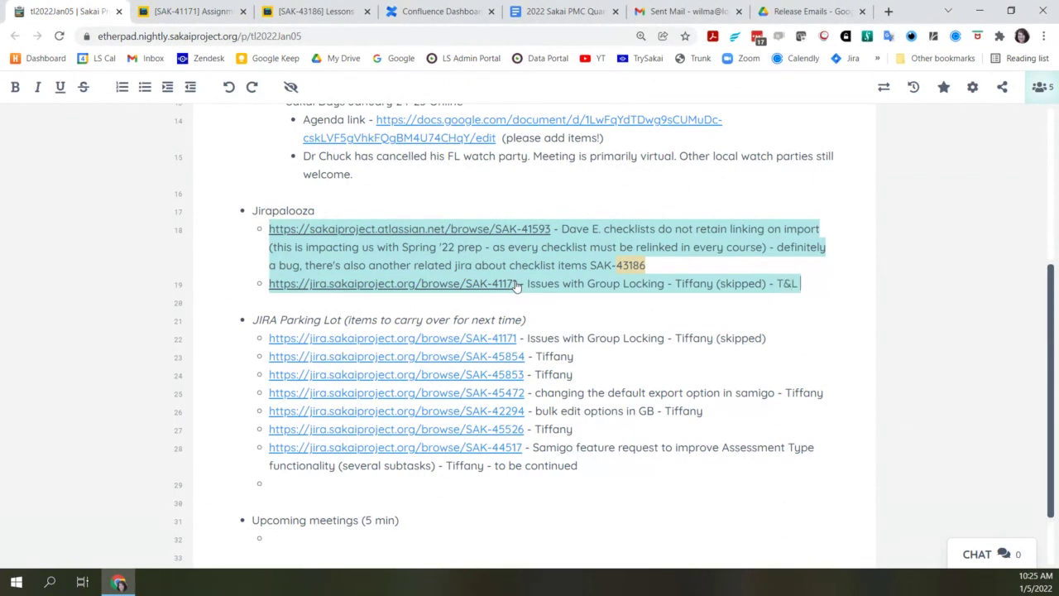
{"action": "type", "text": "reviewed "}
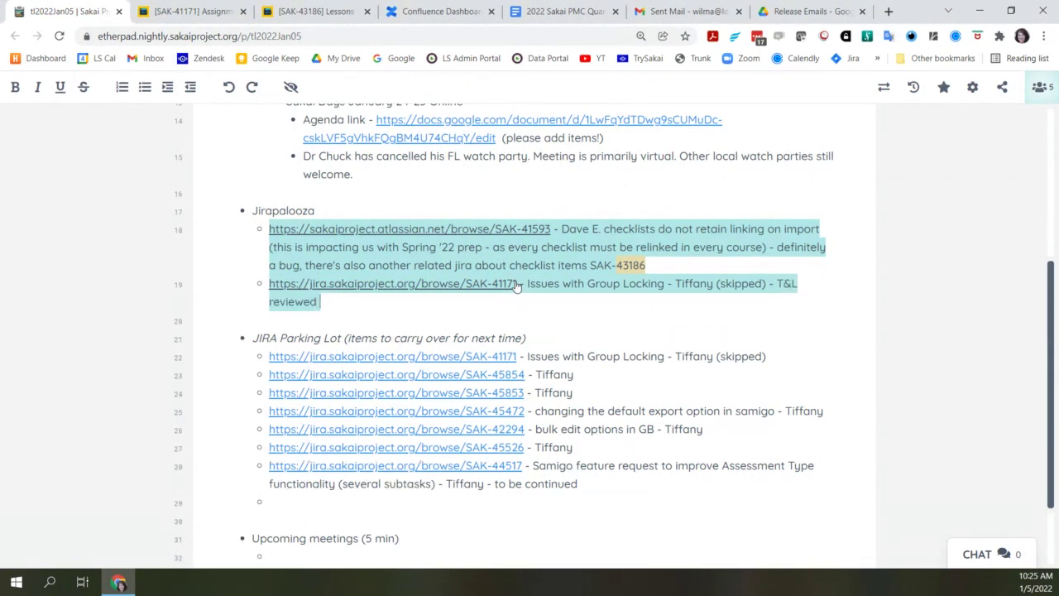
{"action": "type", "text": "proposed"}
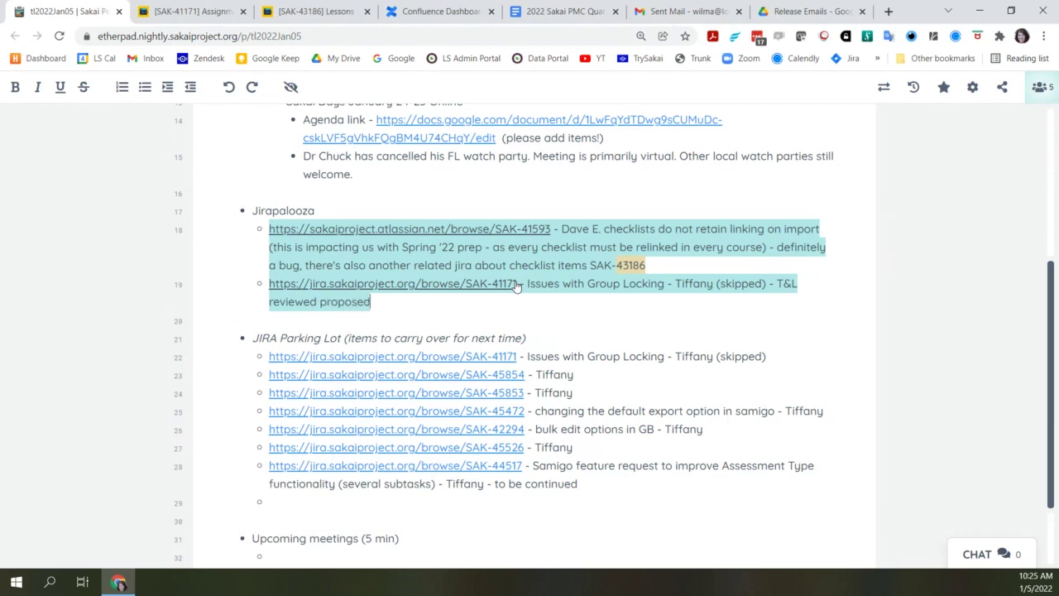
{"action": "type", "text": " solution"}
{"action": "type", "text": "and "}
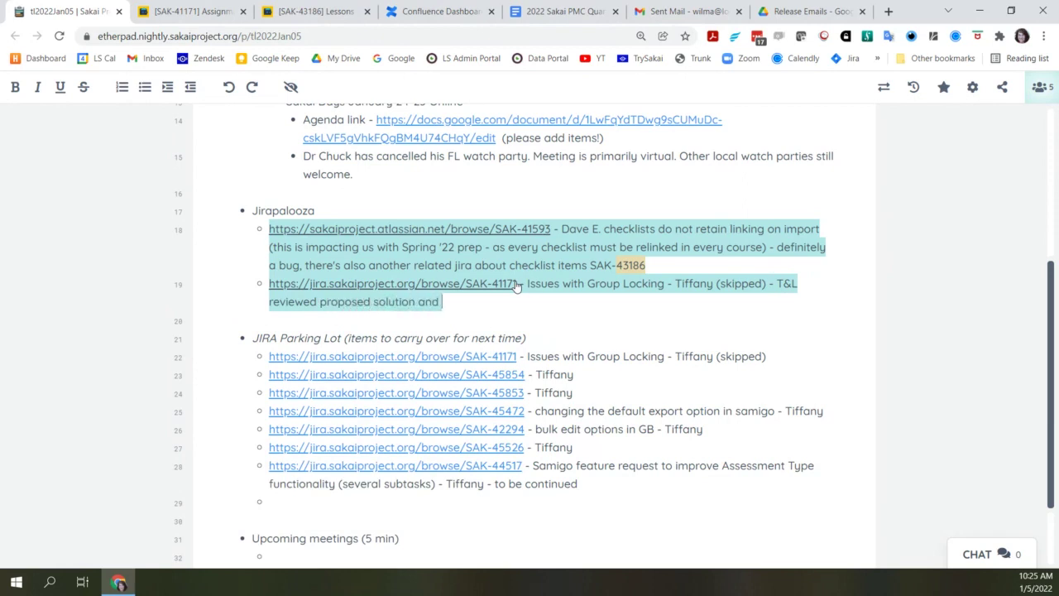
{"action": "type", "text": "agree that "}
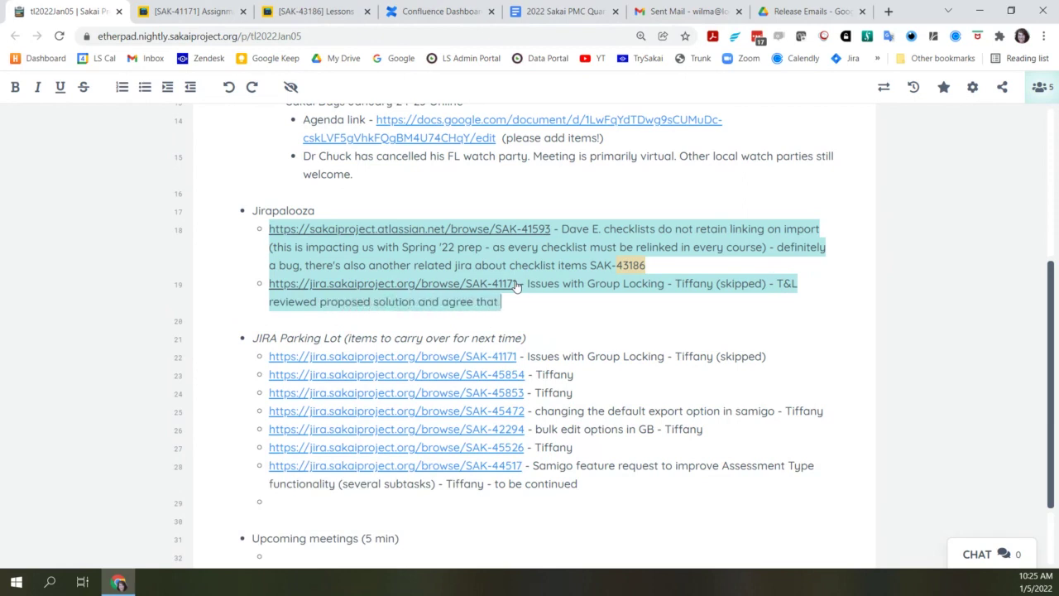
{"action": "type", "text": "it sounds good"}
{"action": "key", "text": "Return"}
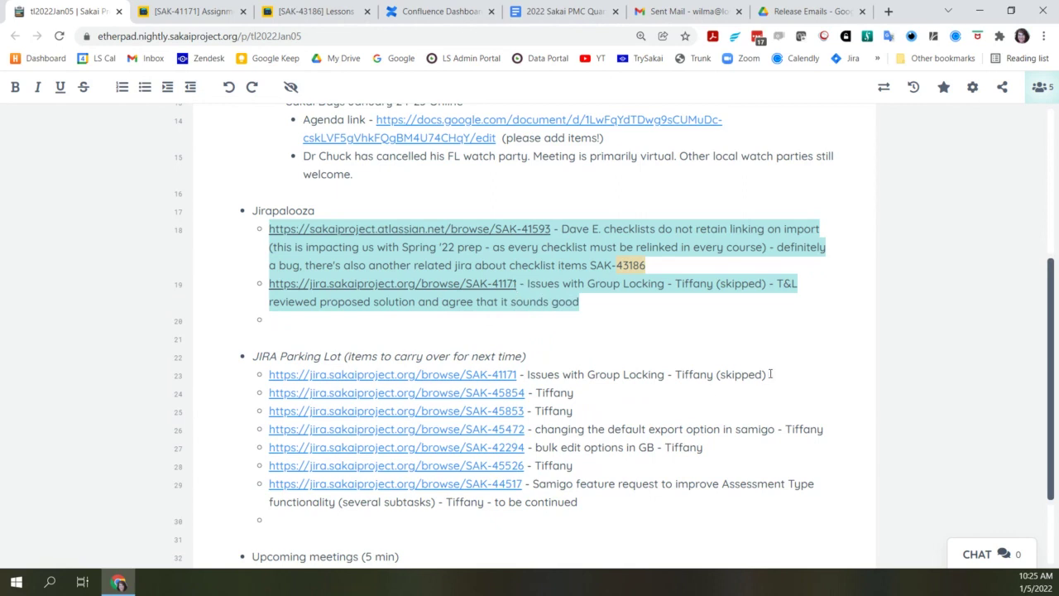
Delete the SAK-41171 item and its bullet from the JIRA Parking Lot list
{"action": "left_click_drag", "start_coordinate": [768, 374], "coordinate": [255, 381]}
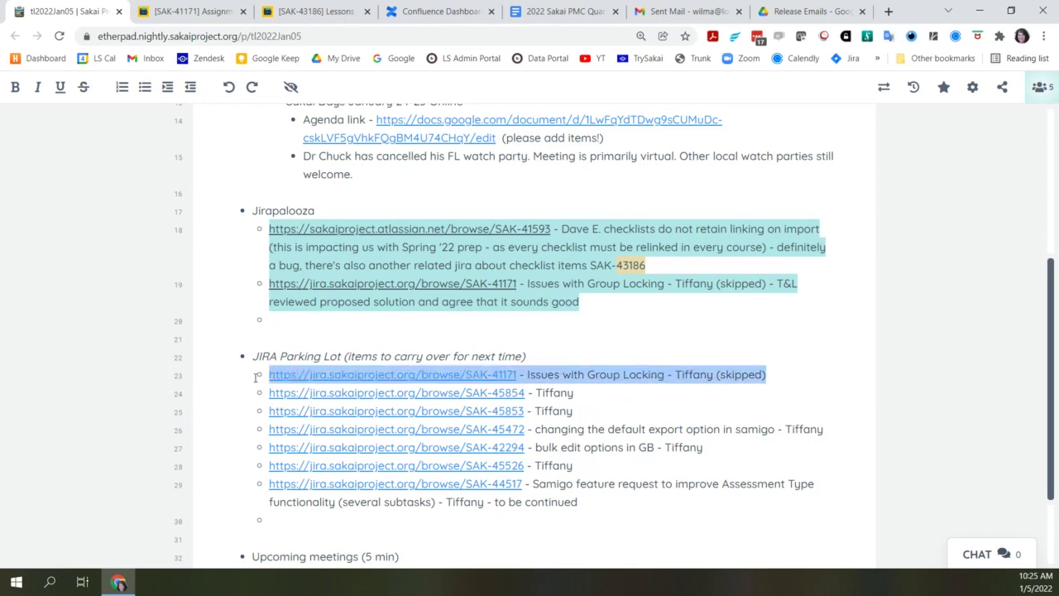
{"action": "key", "text": "BackSpace"}
{"action": "key", "text": "BackSpace"}
{"action": "key", "text": "BackSpace"}
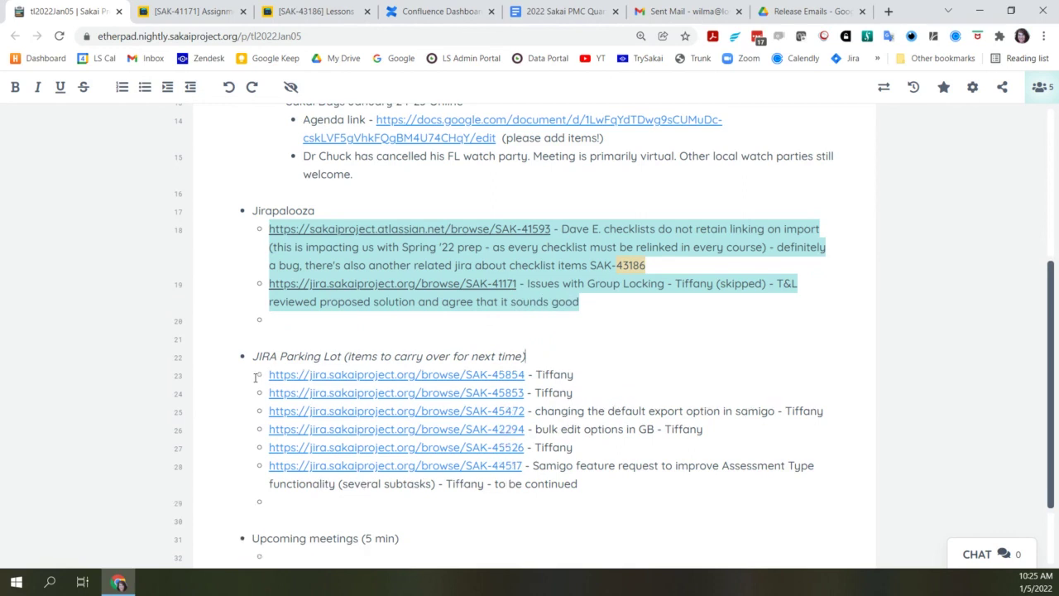
Open the SAK-45854 issue from the JIRA Parking Lot in full screen and look through its three attached screenshots
{"action": "left_click", "coordinate": [474, 378]}
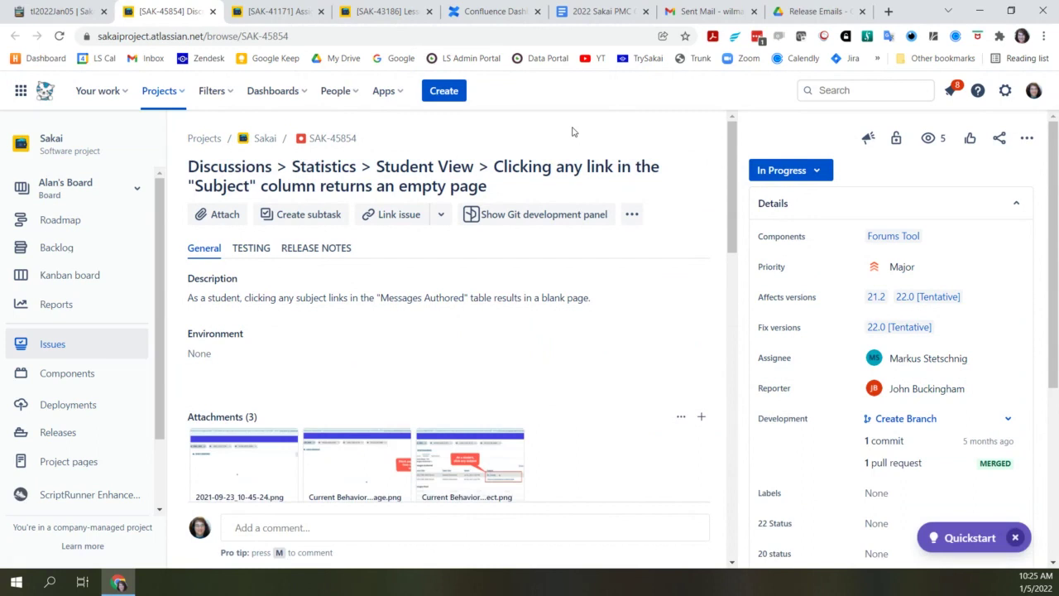
{"action": "key", "text": "F11"}
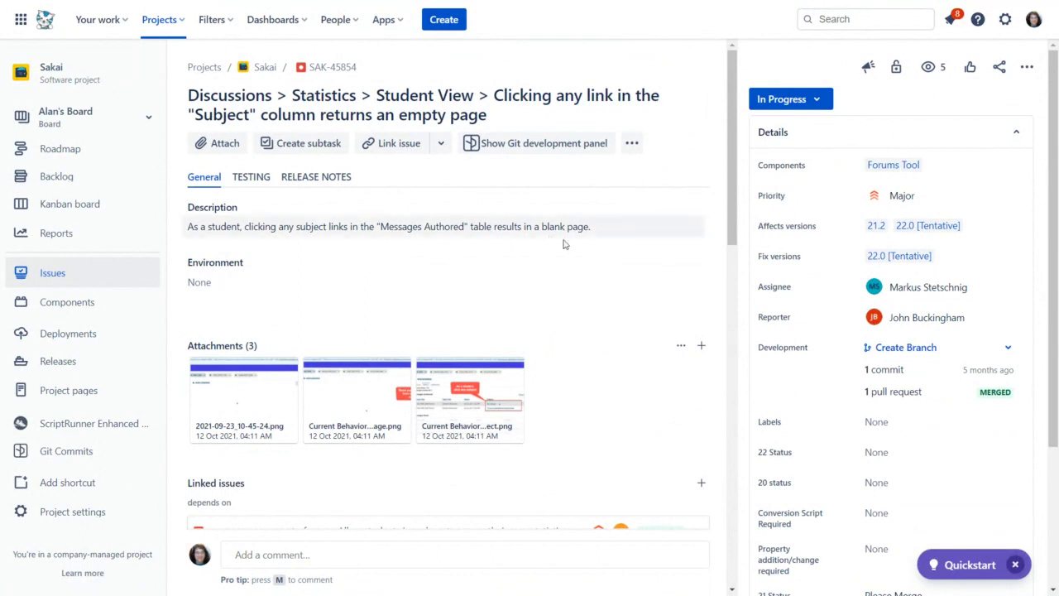
{"action": "left_click", "coordinate": [246, 396]}
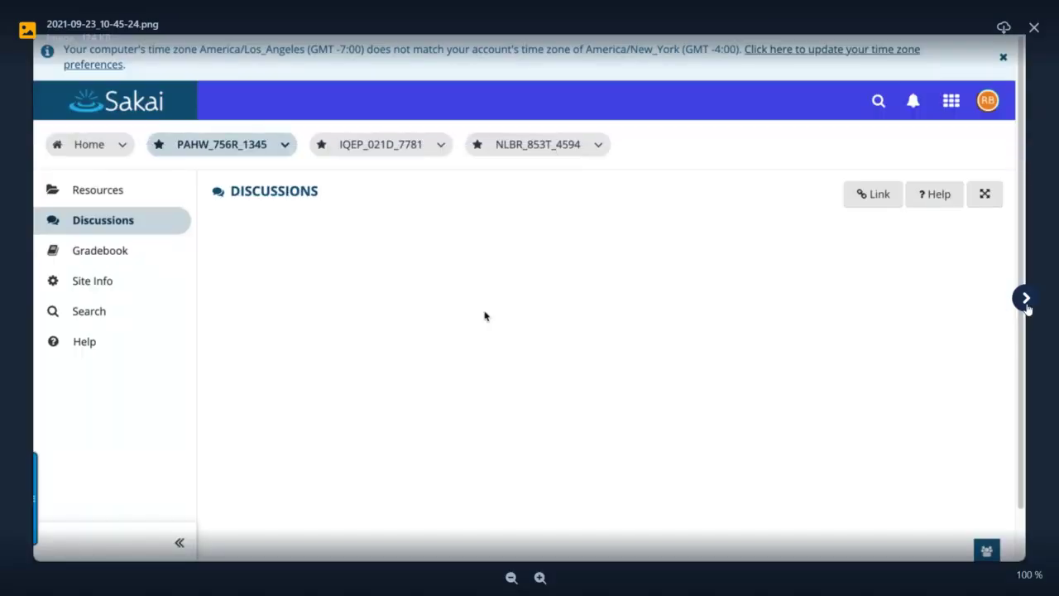
{"action": "left_click", "coordinate": [1028, 308]}
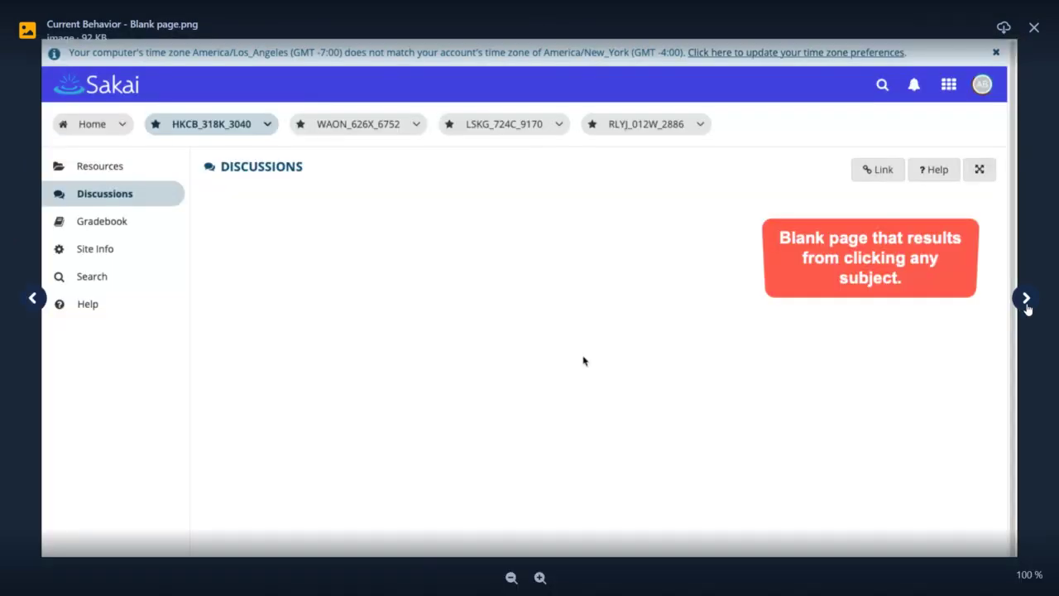
{"action": "left_click", "coordinate": [1028, 308]}
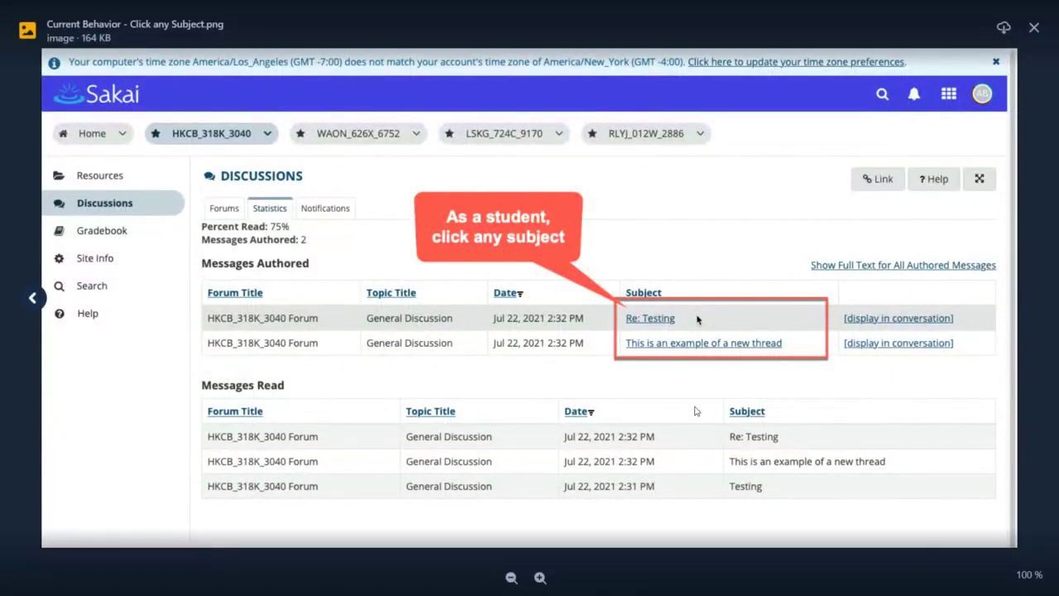
{"action": "left_click", "coordinate": [32, 307]}
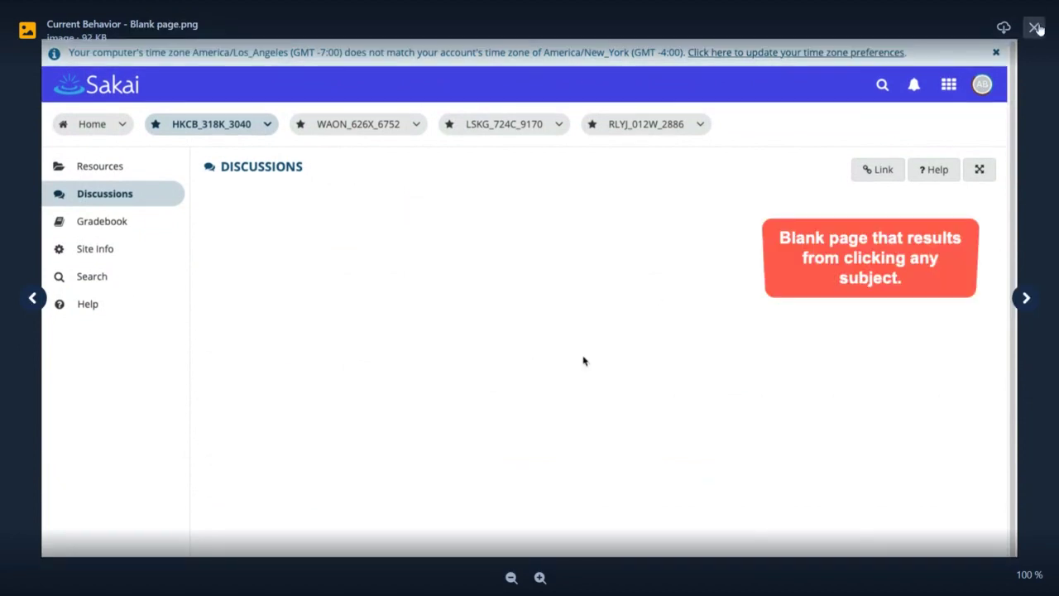
{"action": "left_click", "coordinate": [1034, 28]}
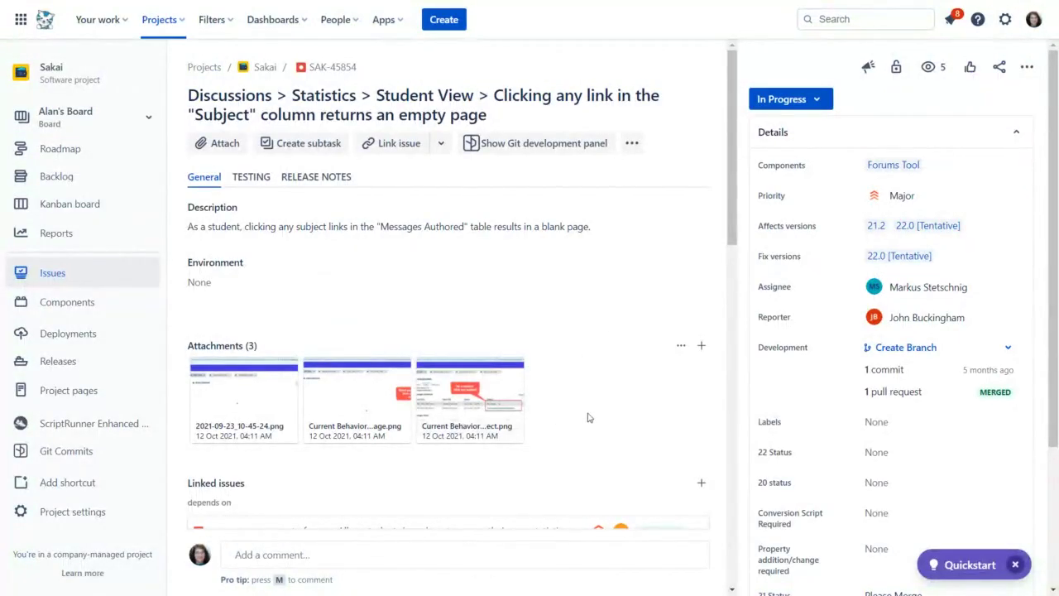
From the September 29, 2021 comment on SAK-45854, open the referenced SAK-46345 issue and look through its three attached images
{"action": "scroll", "coordinate": [587, 418], "scroll_direction": "down", "scroll_amount": 5}
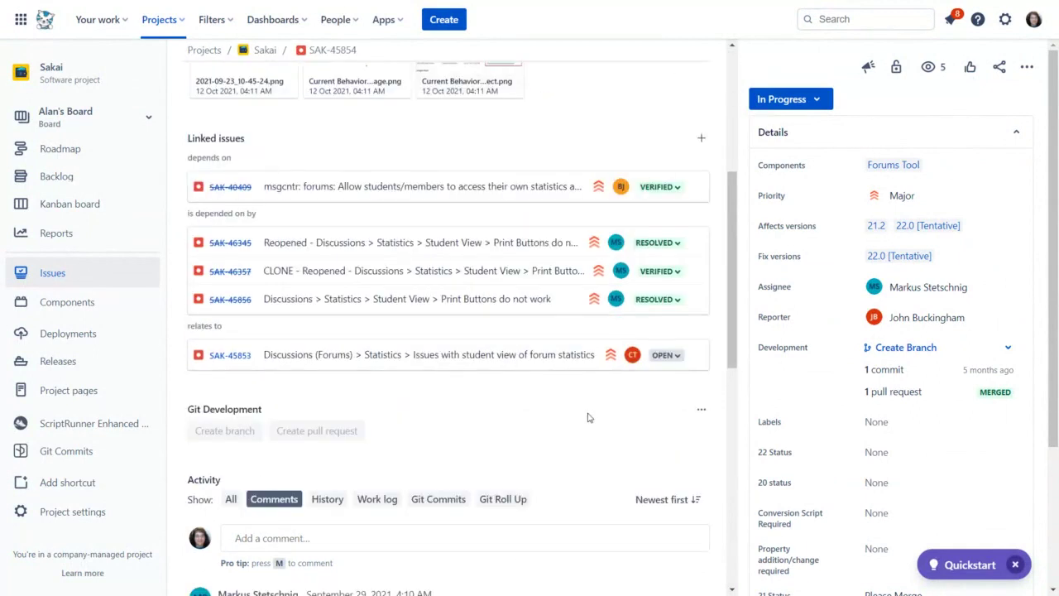
{"action": "scroll", "coordinate": [587, 418], "scroll_direction": "down", "scroll_amount": 4}
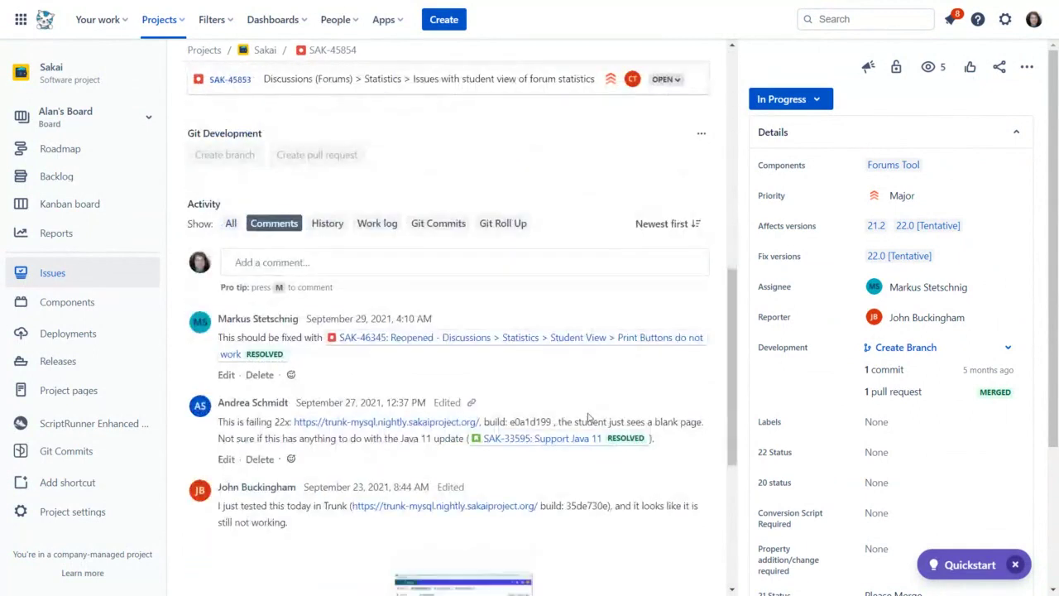
{"action": "left_click", "coordinate": [609, 339]}
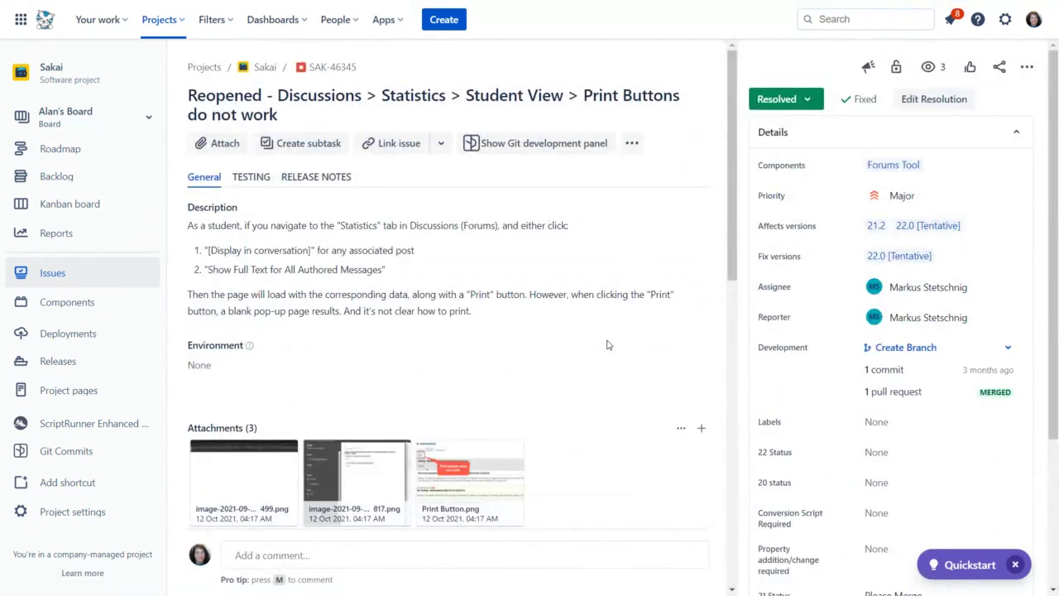
{"action": "left_click", "coordinate": [246, 473]}
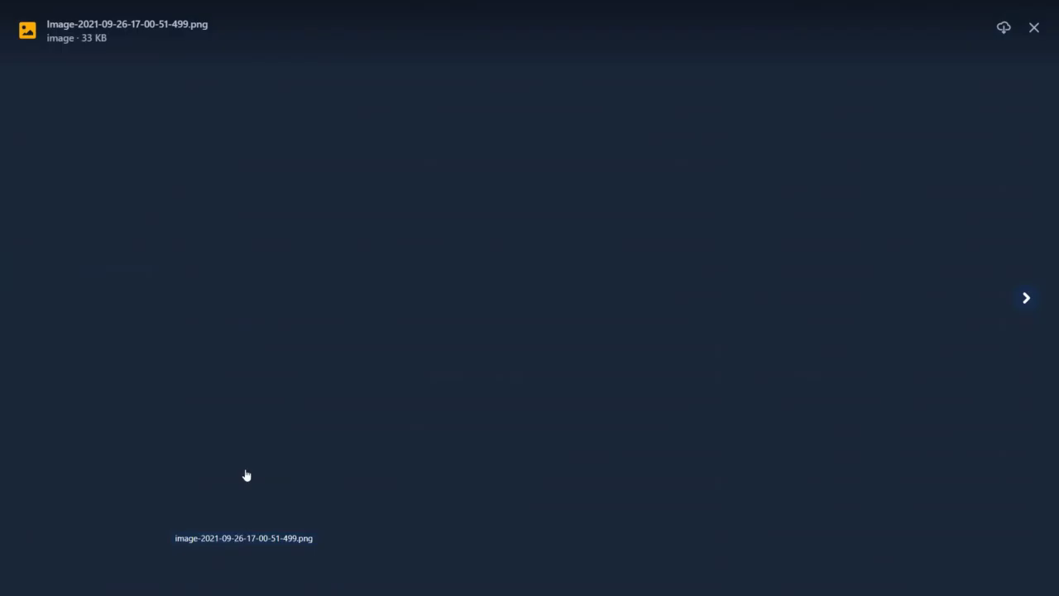
{"action": "left_click", "coordinate": [1026, 299]}
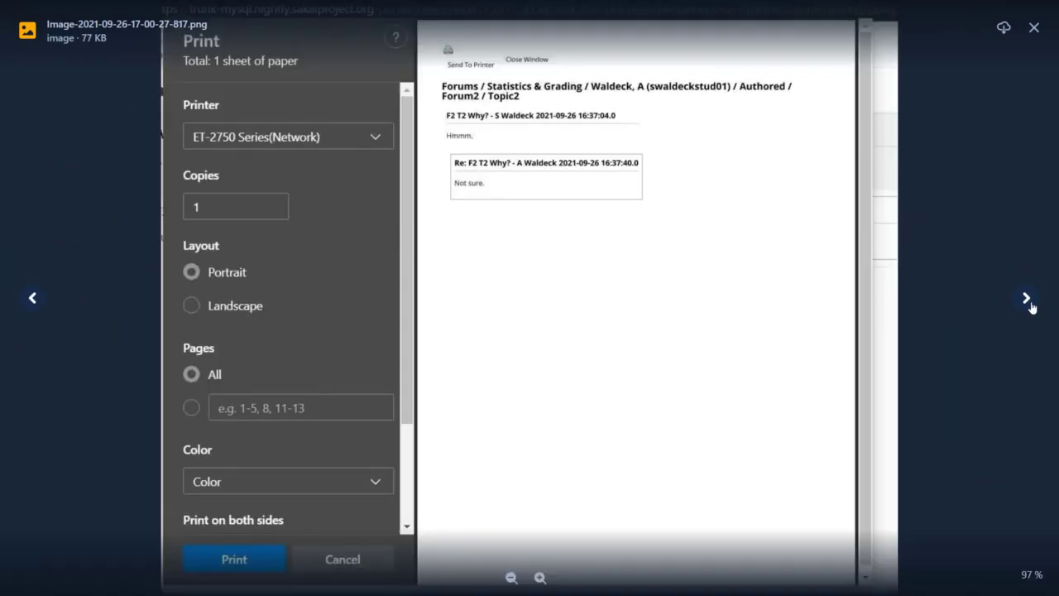
{"action": "left_click", "coordinate": [1030, 305]}
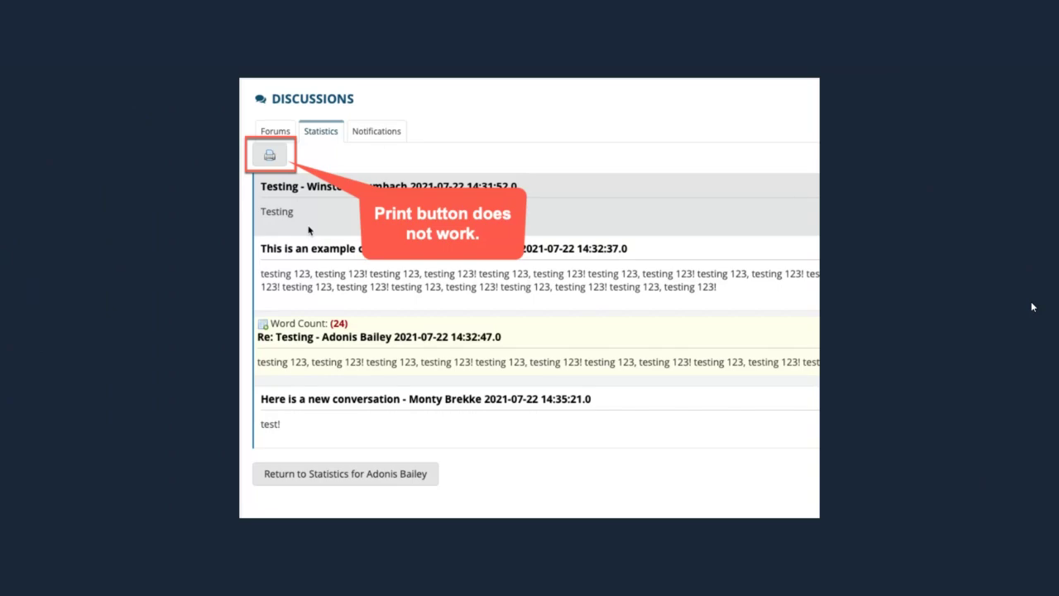
{"action": "left_click", "coordinate": [1034, 27]}
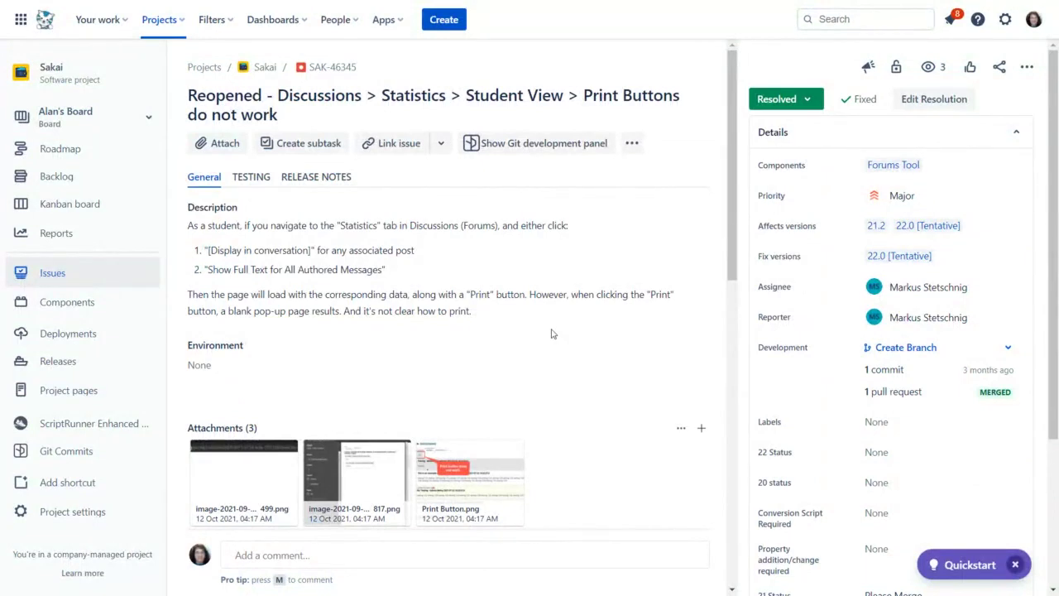
Check the linked issues of SAK-46345, leave full screen and return to the SAK-45854 issue
{"action": "scroll", "coordinate": [553, 334], "scroll_direction": "down", "scroll_amount": 3}
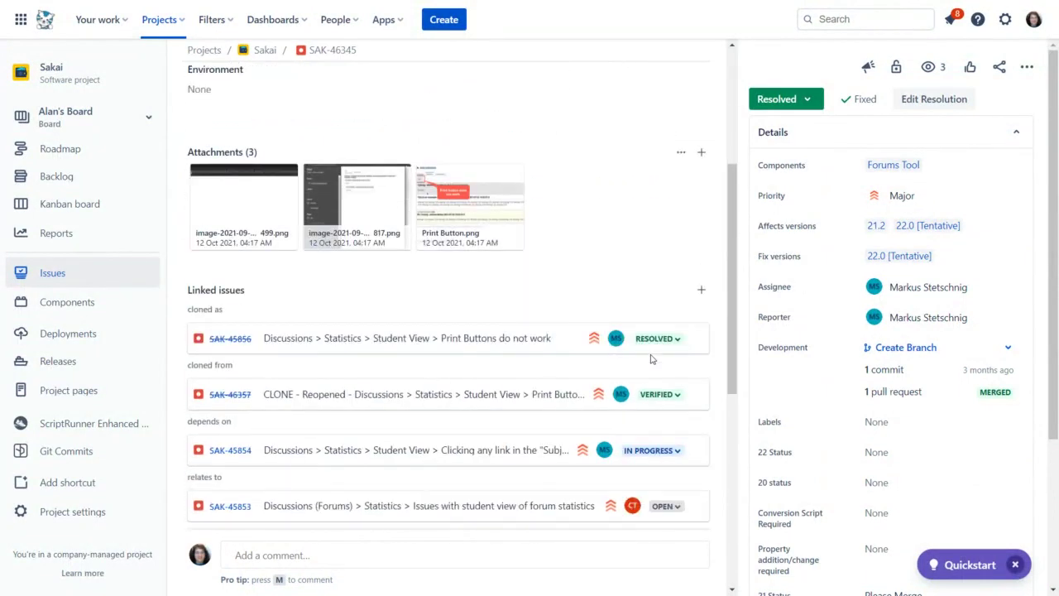
{"action": "scroll", "coordinate": [651, 359], "scroll_direction": "up", "scroll_amount": 3}
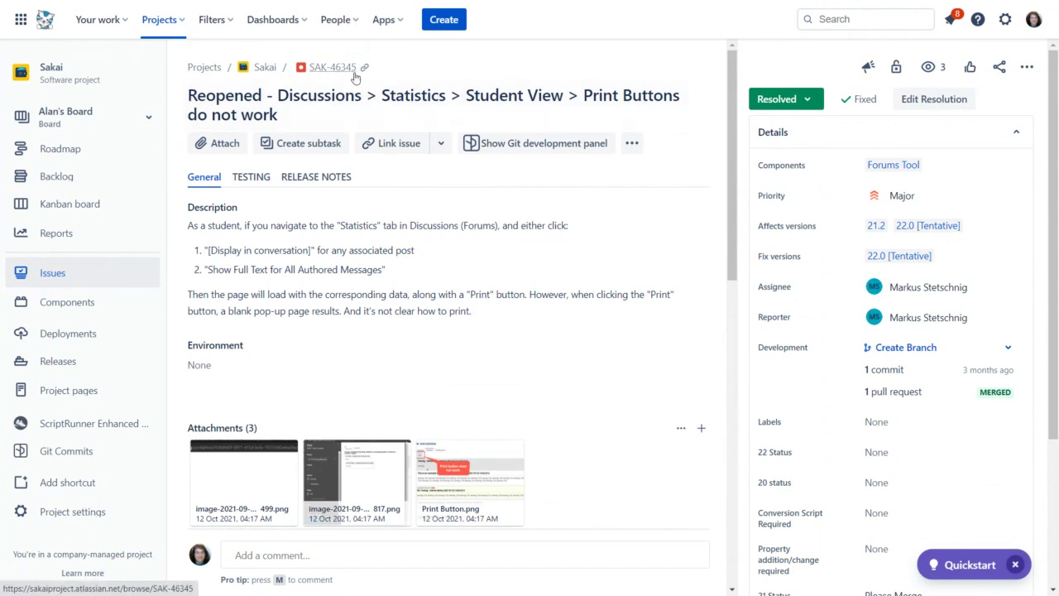
{"action": "key", "text": "F11"}
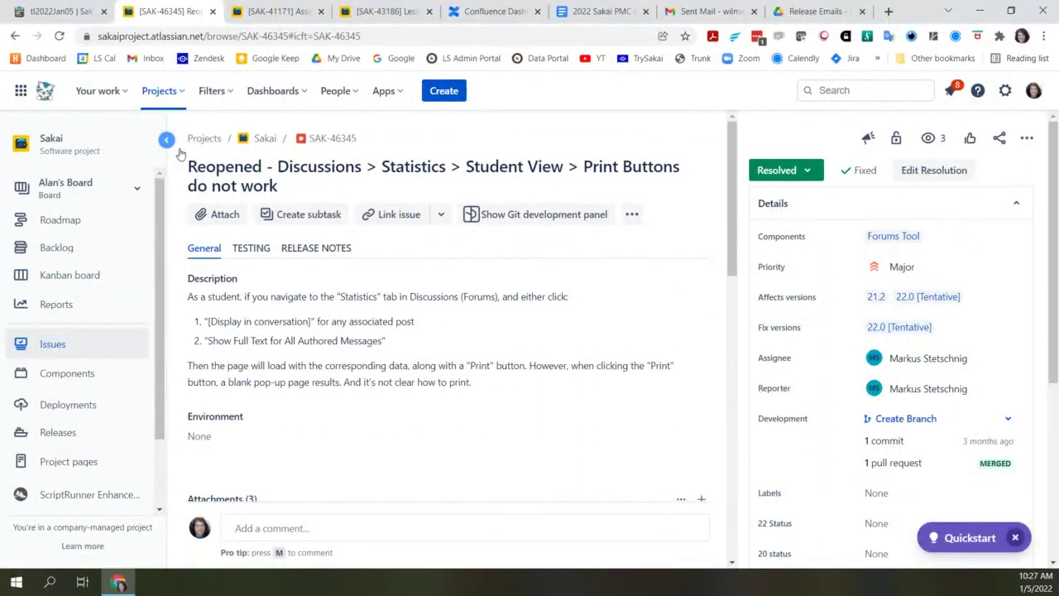
{"action": "key", "text": "alt+Left"}
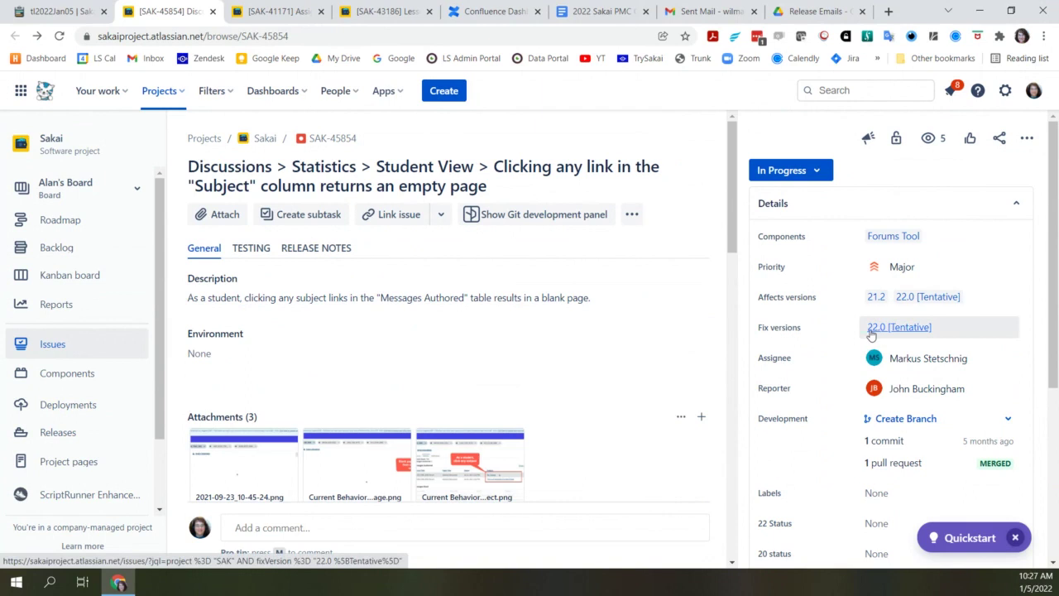
Read the September 2021 comments on SAK-45854 about the trunk tests and the fix, and return to the description
{"action": "scroll", "coordinate": [595, 342], "scroll_direction": "down", "scroll_amount": 5}
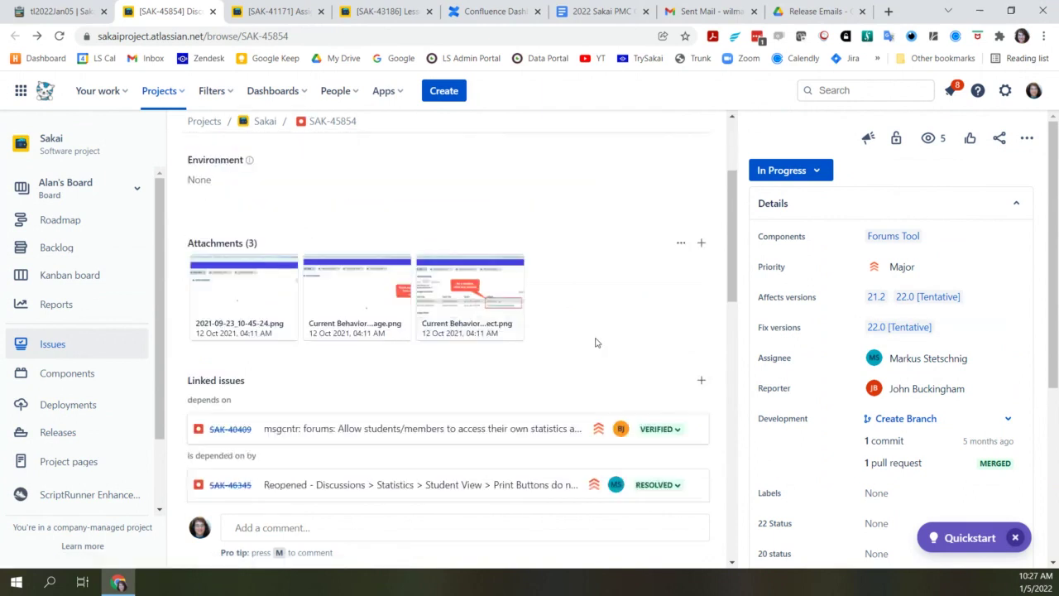
{"action": "scroll", "coordinate": [596, 343], "scroll_direction": "down", "scroll_amount": 4}
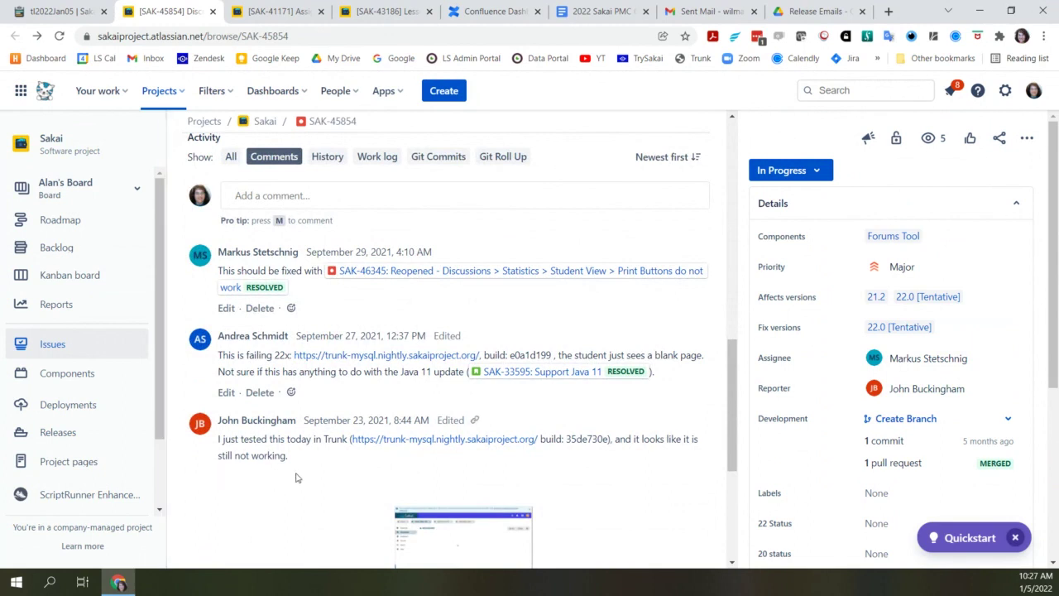
{"action": "scroll", "coordinate": [580, 486], "scroll_direction": "down", "scroll_amount": 2}
{"action": "scroll", "coordinate": [603, 488], "scroll_direction": "down", "scroll_amount": 2}
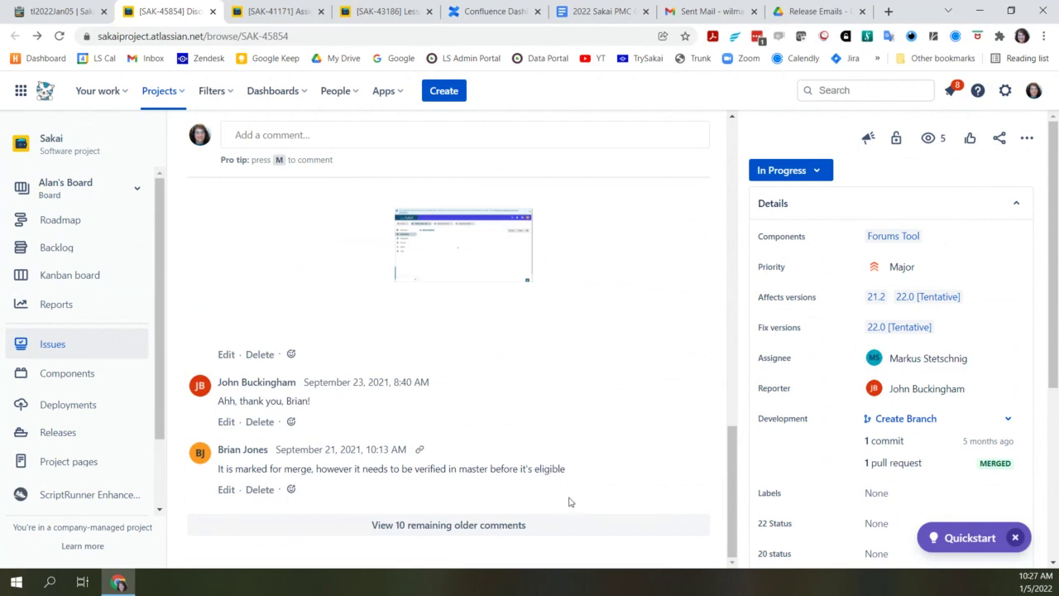
{"action": "scroll", "coordinate": [569, 500], "scroll_direction": "up", "scroll_amount": 3}
{"action": "scroll", "coordinate": [568, 502], "scroll_direction": "down", "scroll_amount": 3}
{"action": "scroll", "coordinate": [345, 361], "scroll_direction": "up", "scroll_amount": 4}
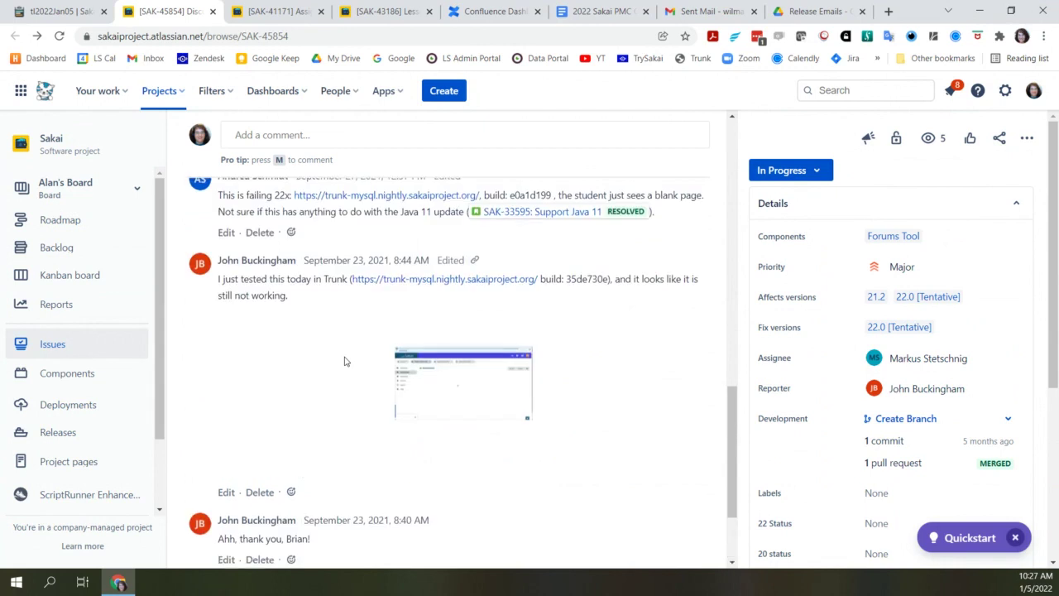
{"action": "scroll", "coordinate": [357, 502], "scroll_direction": "up", "scroll_amount": 1}
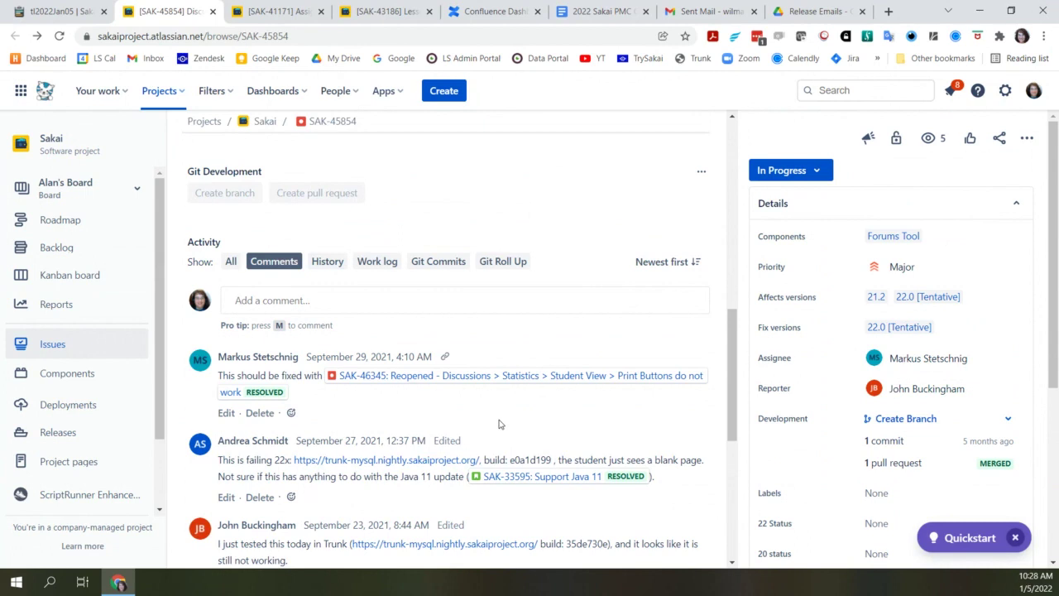
{"action": "scroll", "coordinate": [499, 425], "scroll_direction": "up", "scroll_amount": 5}
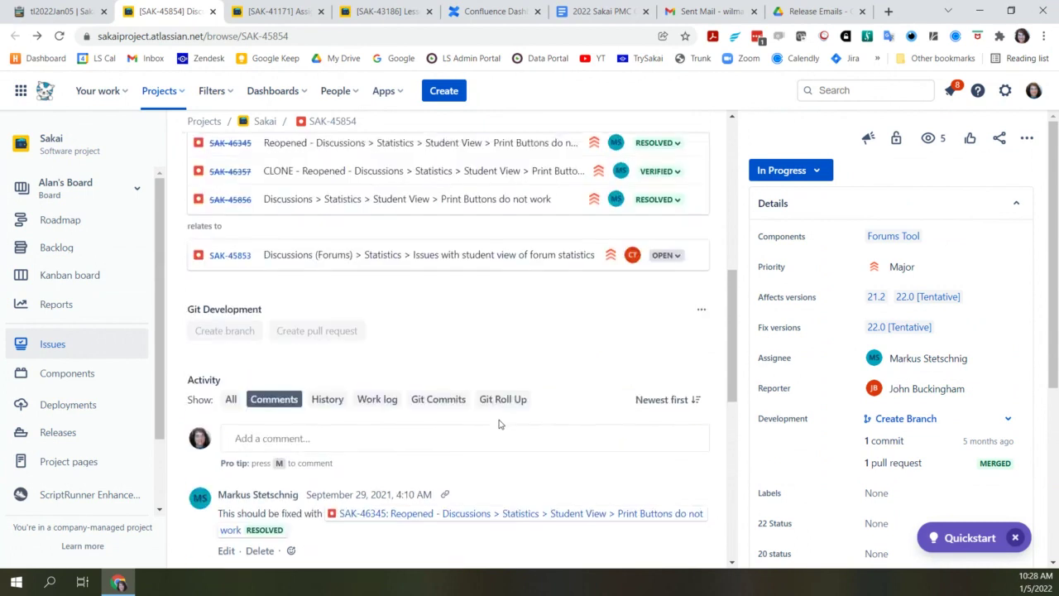
{"action": "scroll", "coordinate": [499, 425], "scroll_direction": "up", "scroll_amount": 2}
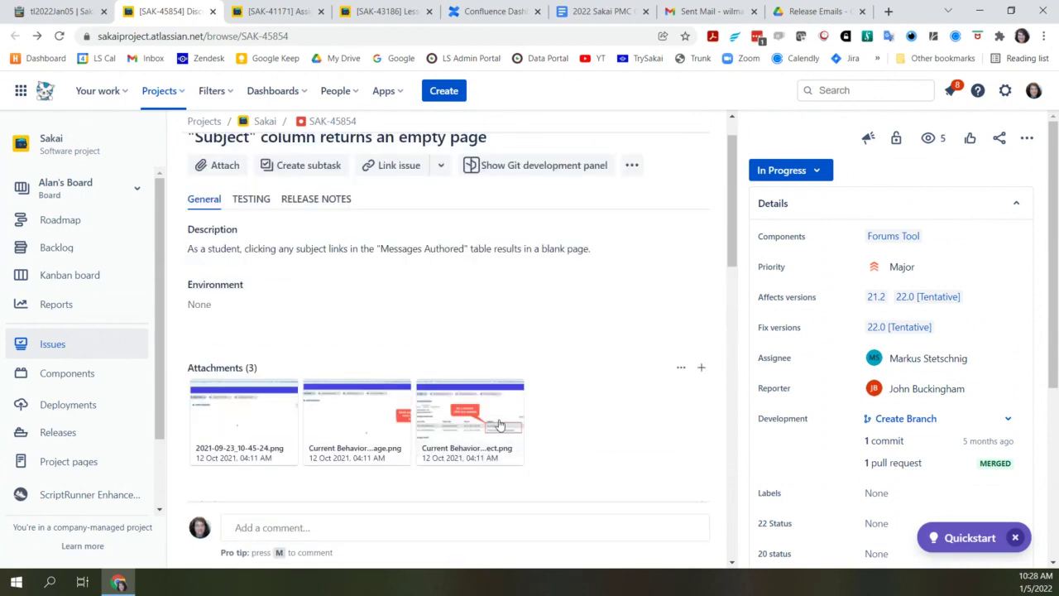
{"action": "scroll", "coordinate": [499, 425], "scroll_direction": "up", "scroll_amount": 1}
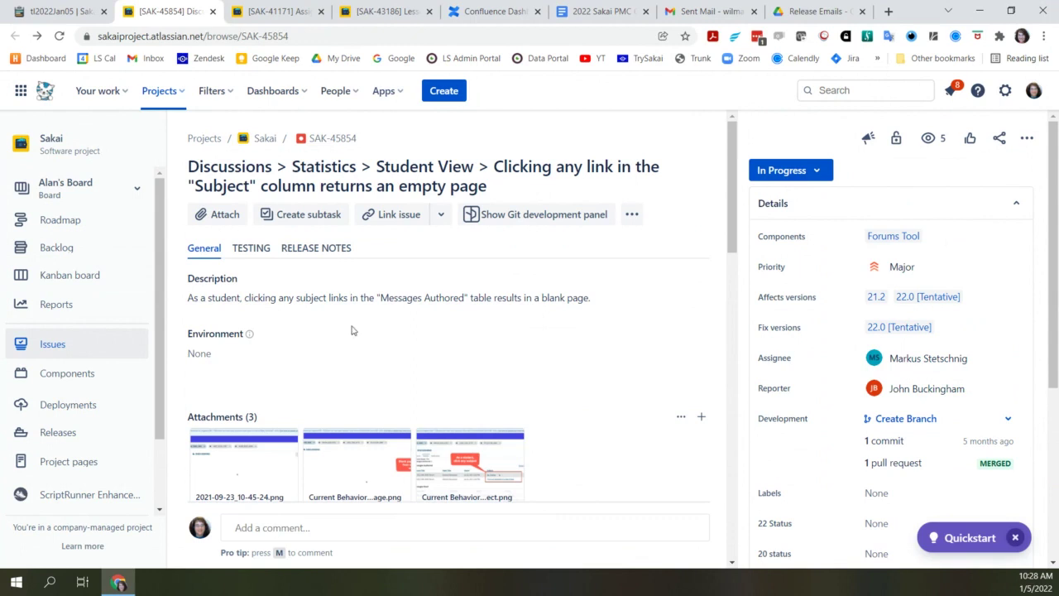
In the Etherpad notes, move the SAK-45854 item from the JIRA Parking Lot into the empty Jirapalooza bullet
{"action": "left_click", "coordinate": [58, 11]}
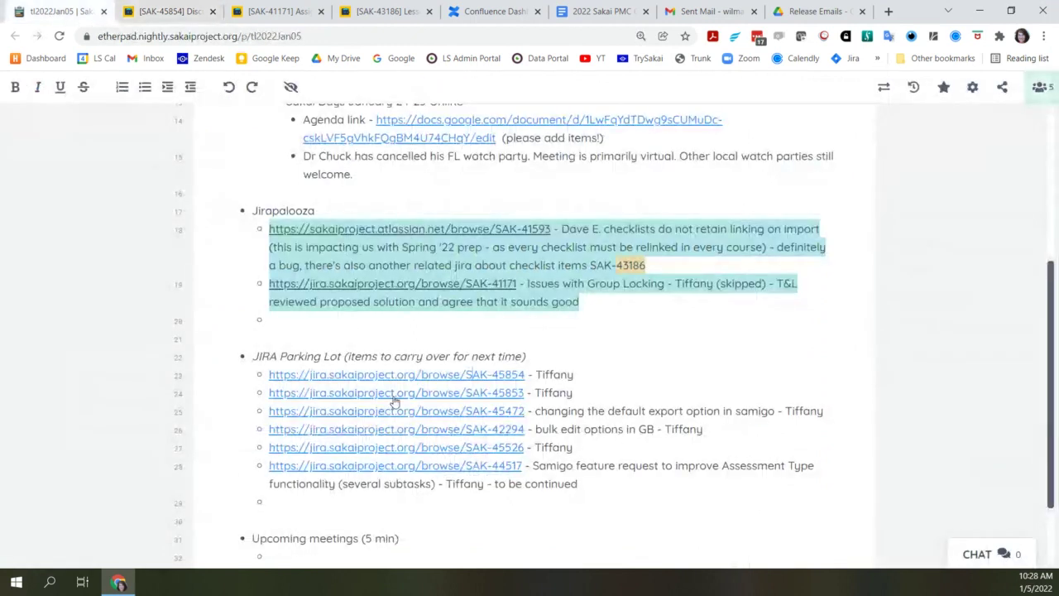
{"action": "left_click", "coordinate": [580, 375]}
{"action": "left_click_drag", "start_coordinate": [320, 372], "coordinate": [262, 377]}
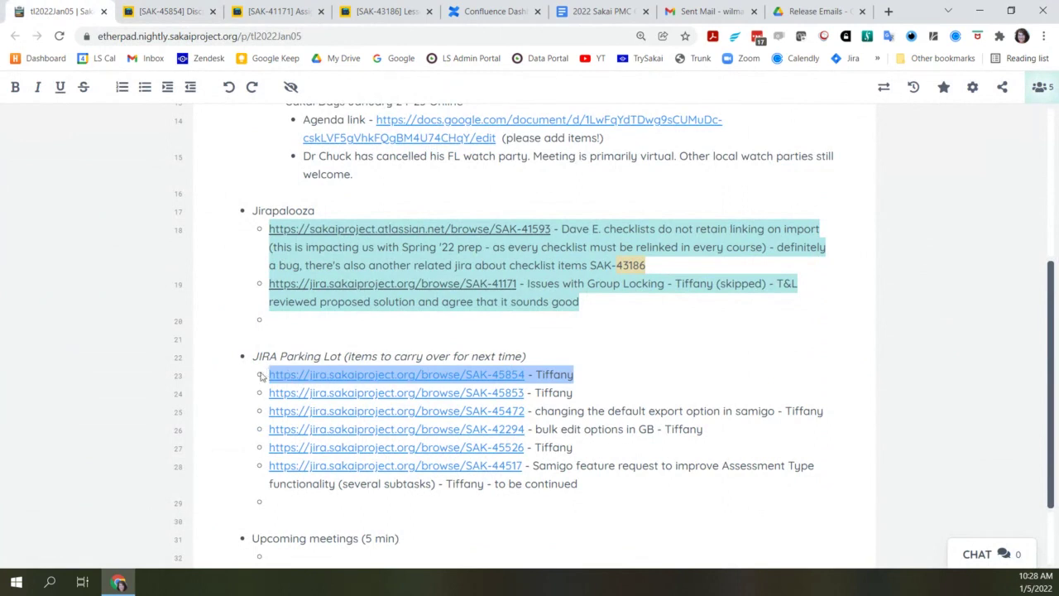
{"action": "key", "text": "ctrl+x"}
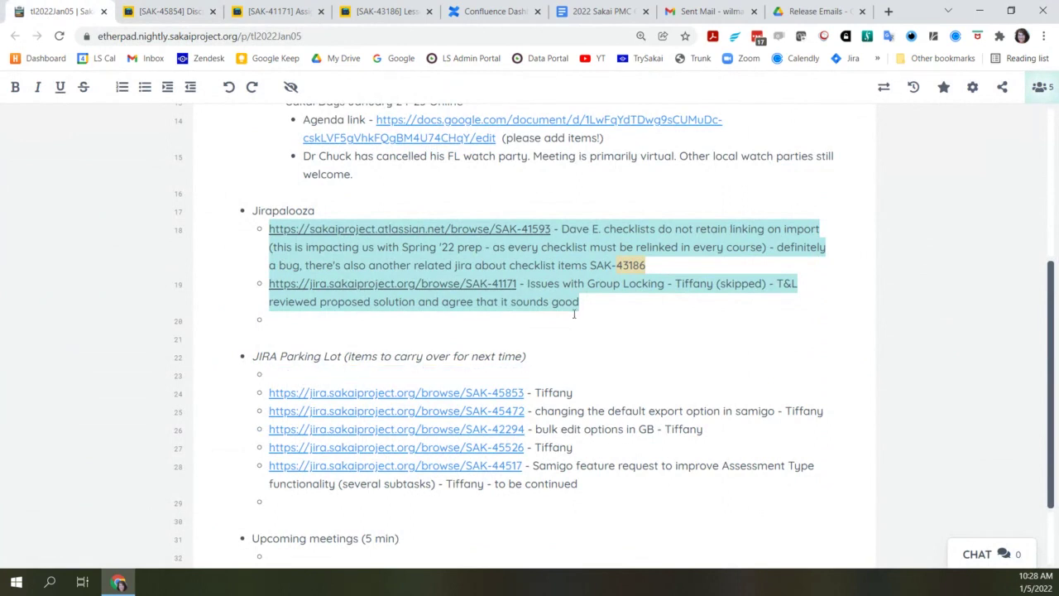
{"action": "left_click", "coordinate": [574, 315]}
{"action": "key", "text": "ctrl+v"}
Add the outcome "looks like this has been fixed in 22 pending QA to verify" to the SAK-45854 item under Jirapalooza
{"action": "type", "text": "-"}
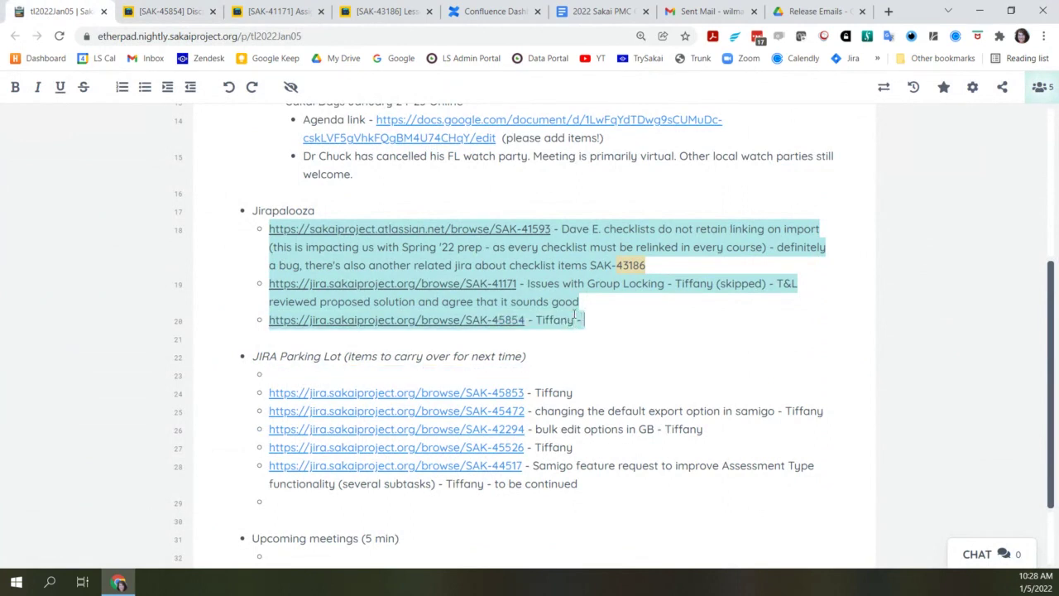
{"action": "type", "text": " looks like this has"}
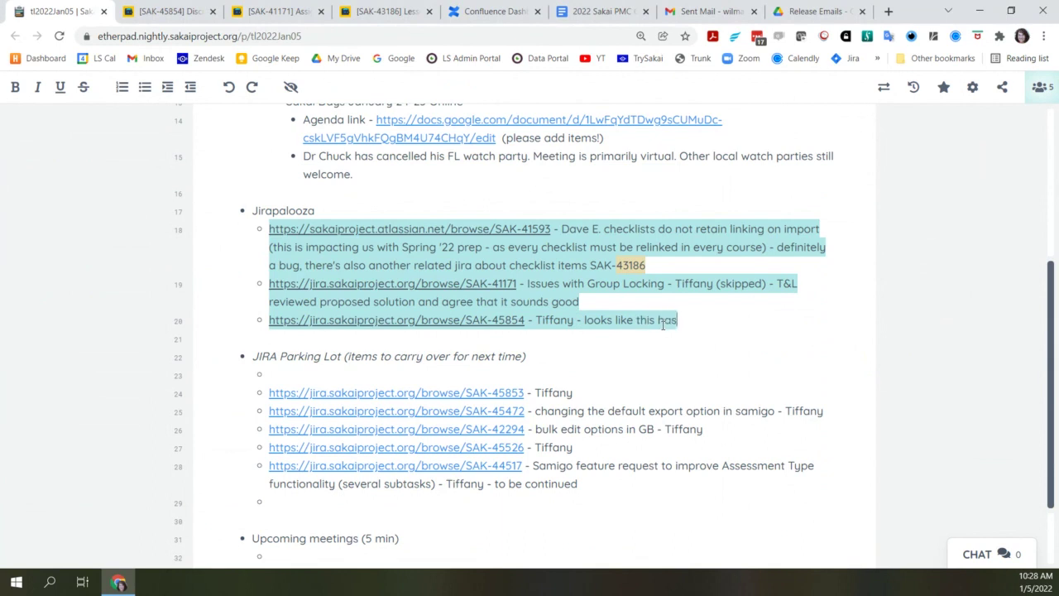
{"action": "type", "text": " been fixed in "}
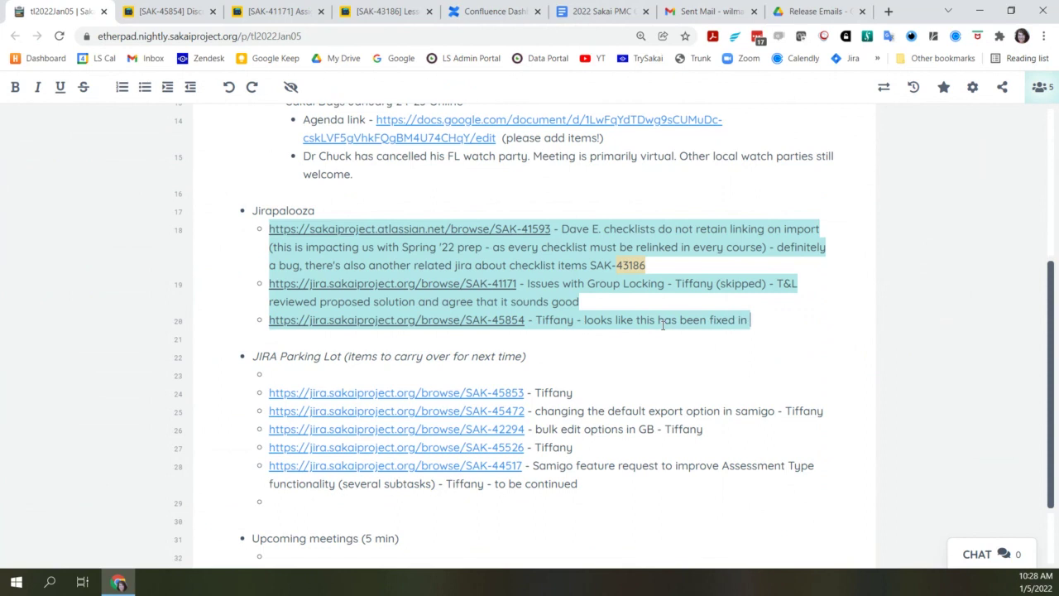
{"action": "type", "text": "22 pending"}
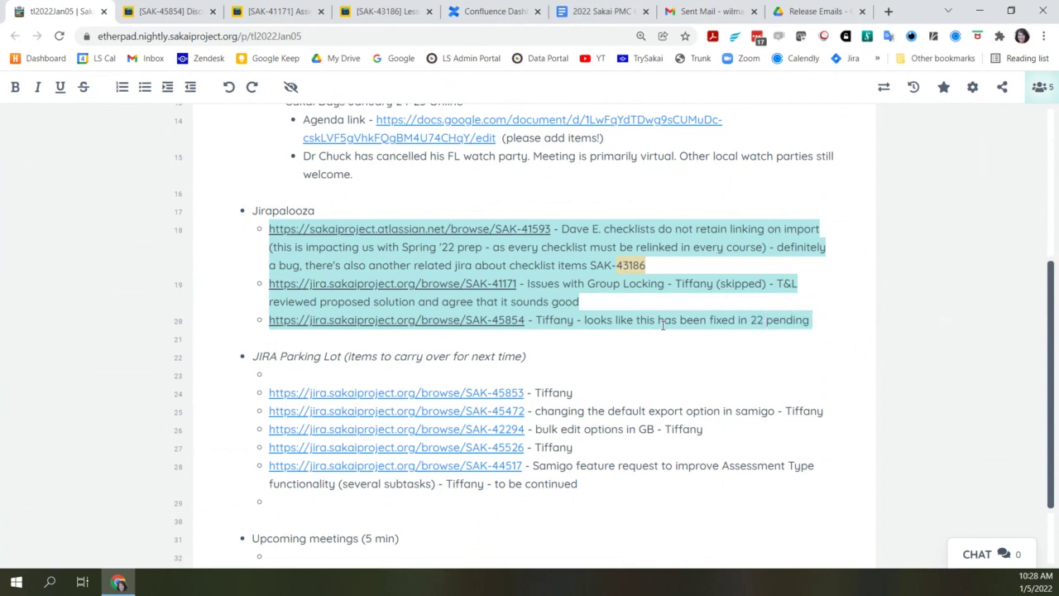
{"action": "type", "text": " QA to verify"}
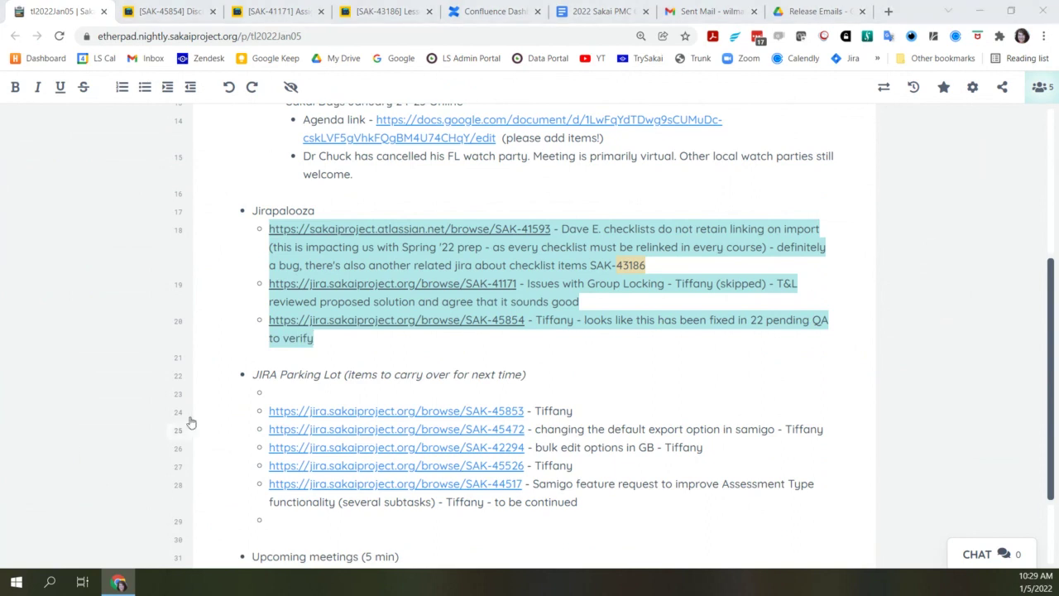
Add an empty bullet below the SAK-45854 item and delete the empty bullet above SAK-45853 in the JIRA Parking Lot
{"action": "left_click", "coordinate": [342, 335]}
{"action": "key", "text": "Return"}
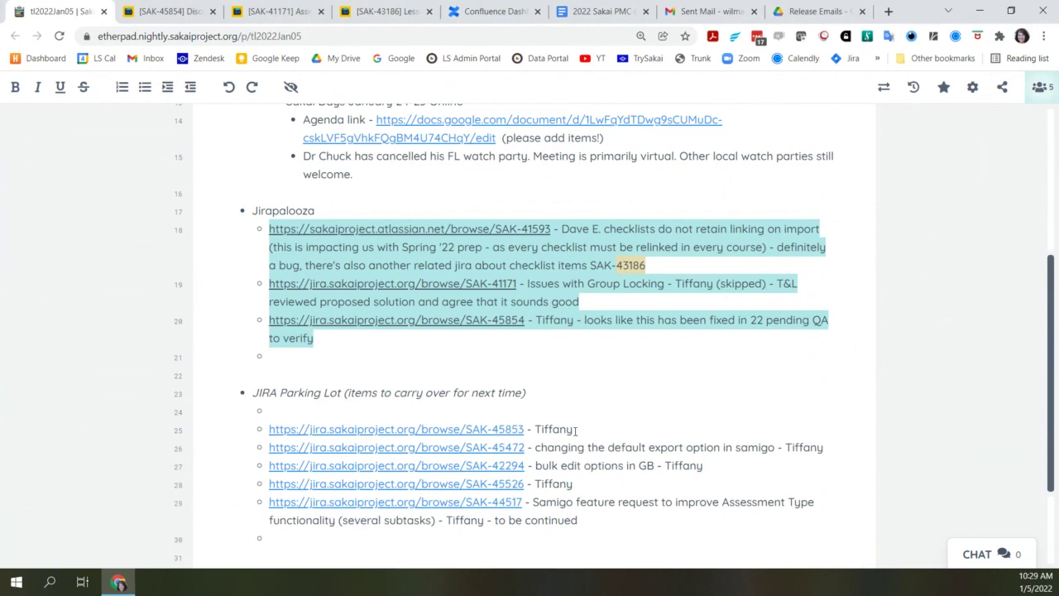
{"action": "left_click", "coordinate": [315, 417]}
{"action": "key", "text": "BackSpace"}
{"action": "key", "text": "BackSpace"}
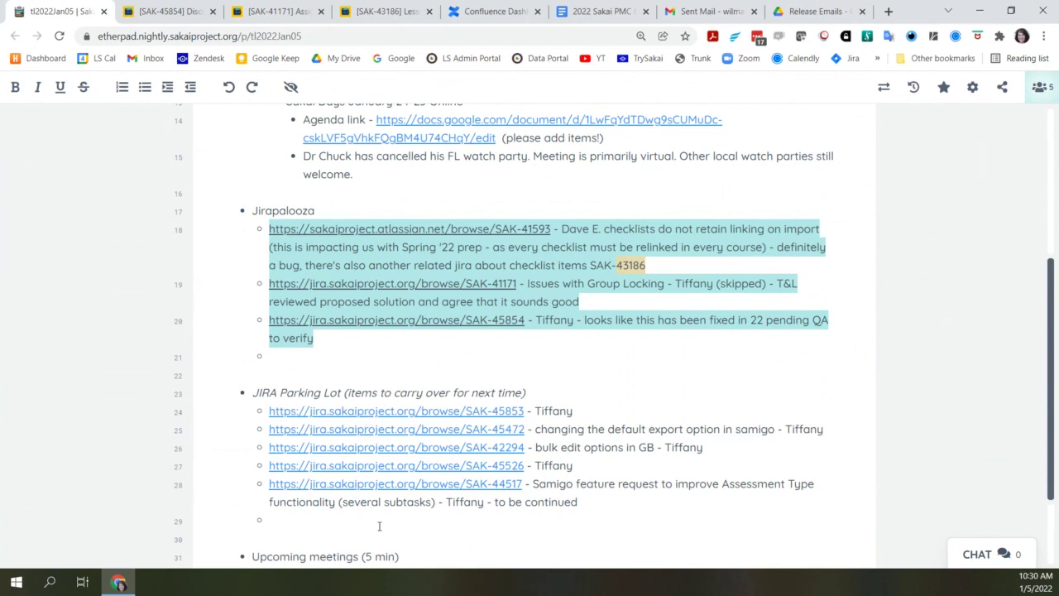
Open the SAK-45853 issue from the JIRA Parking Lot and read its description and the statuses of its linked issues
{"action": "left_click", "coordinate": [377, 419]}
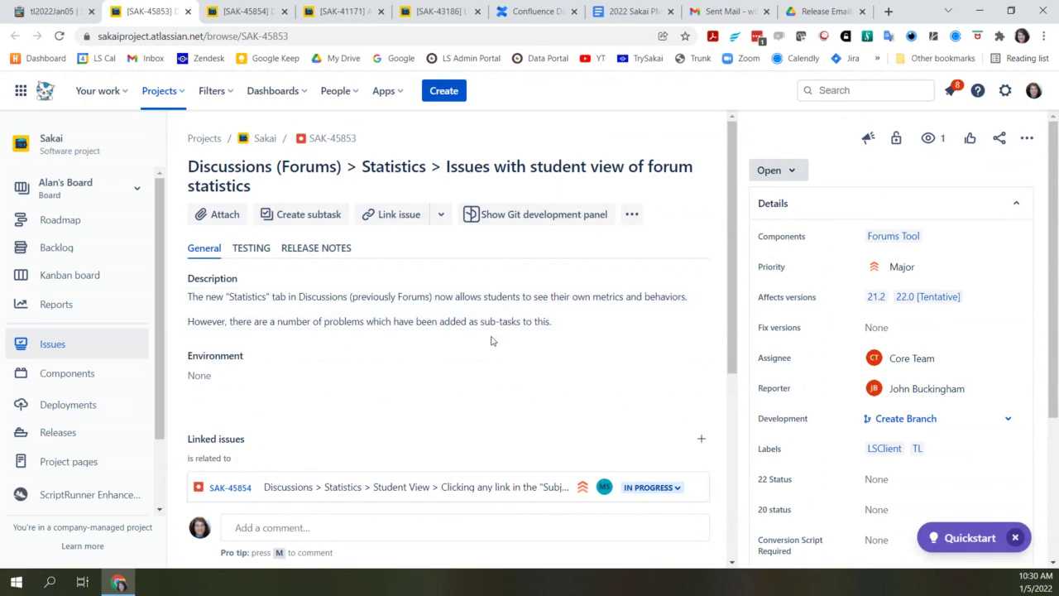
{"action": "scroll", "coordinate": [431, 396], "scroll_direction": "down", "scroll_amount": 1}
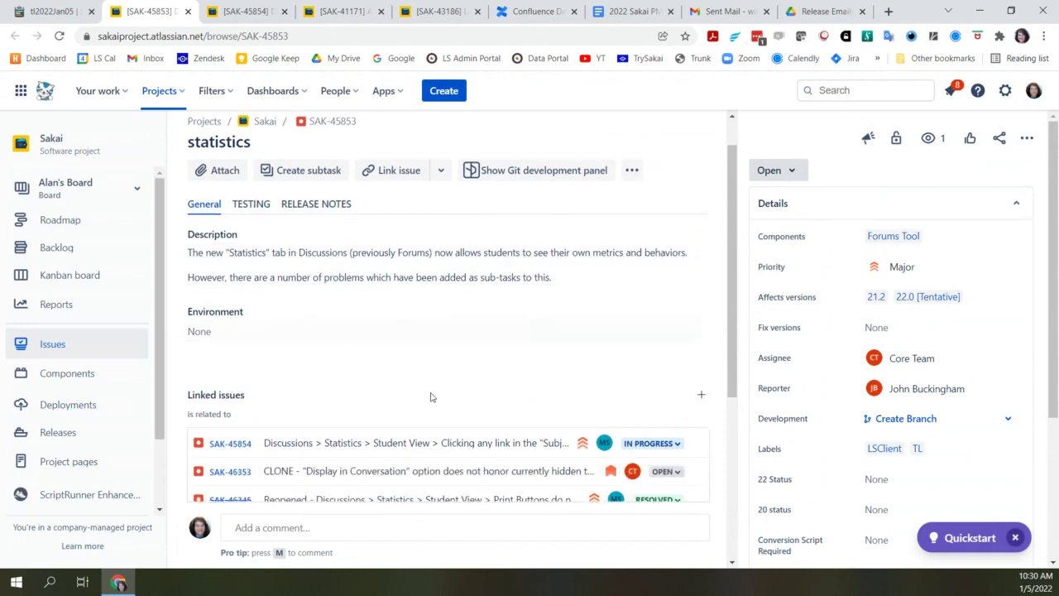
{"action": "scroll", "coordinate": [431, 396], "scroll_direction": "down", "scroll_amount": 2}
{"action": "scroll", "coordinate": [456, 434], "scroll_direction": "down", "scroll_amount": 4}
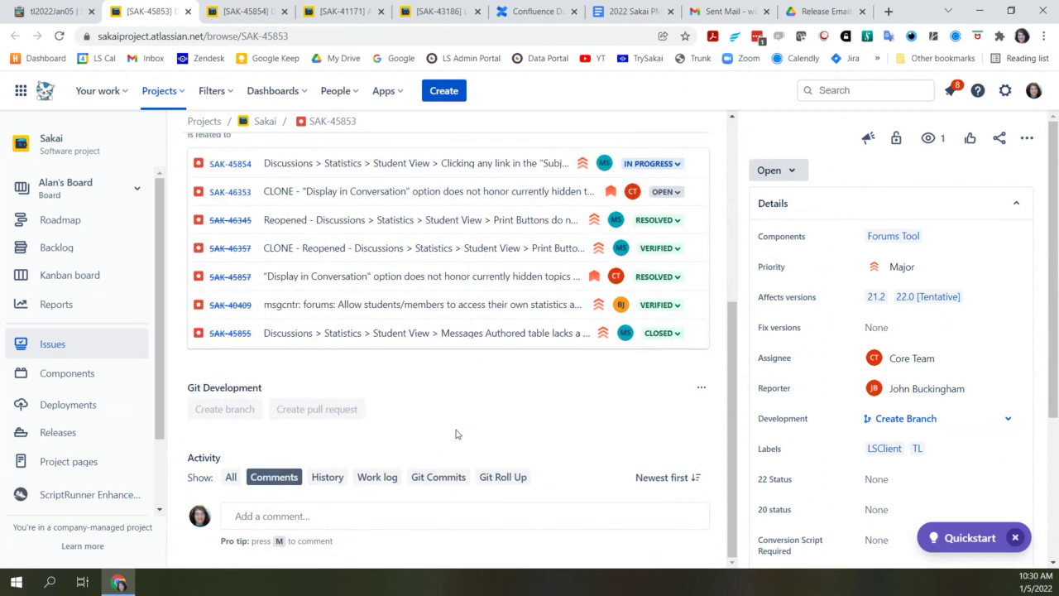
{"action": "scroll", "coordinate": [456, 434], "scroll_direction": "up", "scroll_amount": 2}
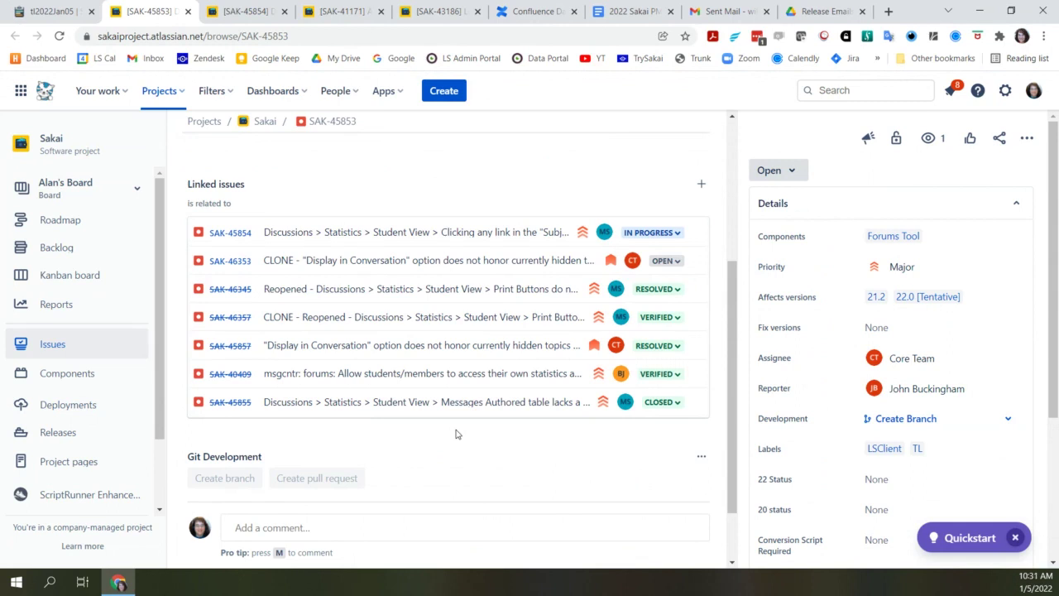
{"action": "scroll", "coordinate": [456, 434], "scroll_direction": "up", "scroll_amount": 5}
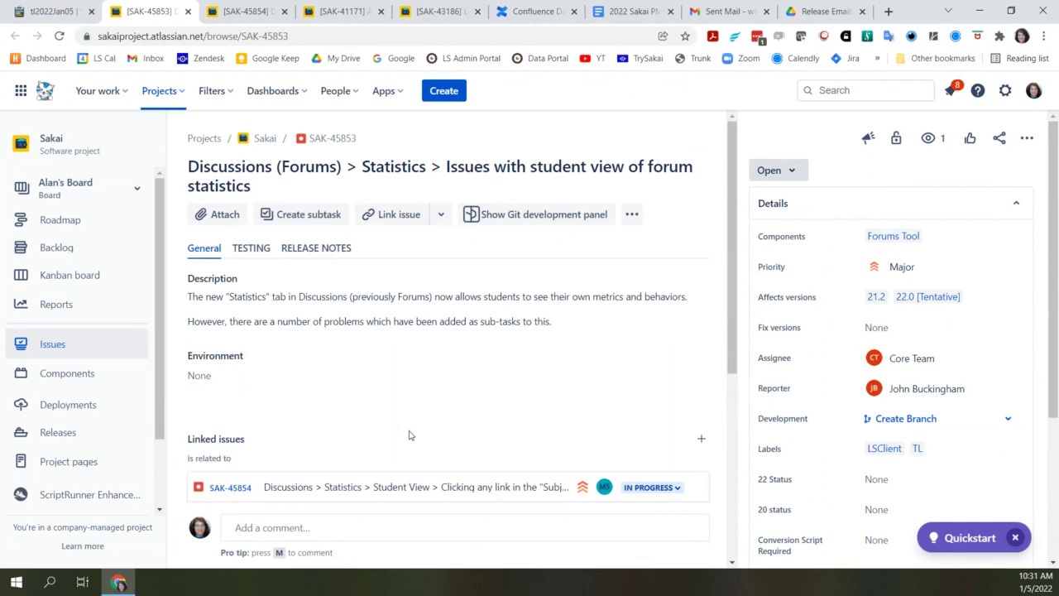
{"action": "scroll", "coordinate": [408, 436], "scroll_direction": "down", "scroll_amount": 3}
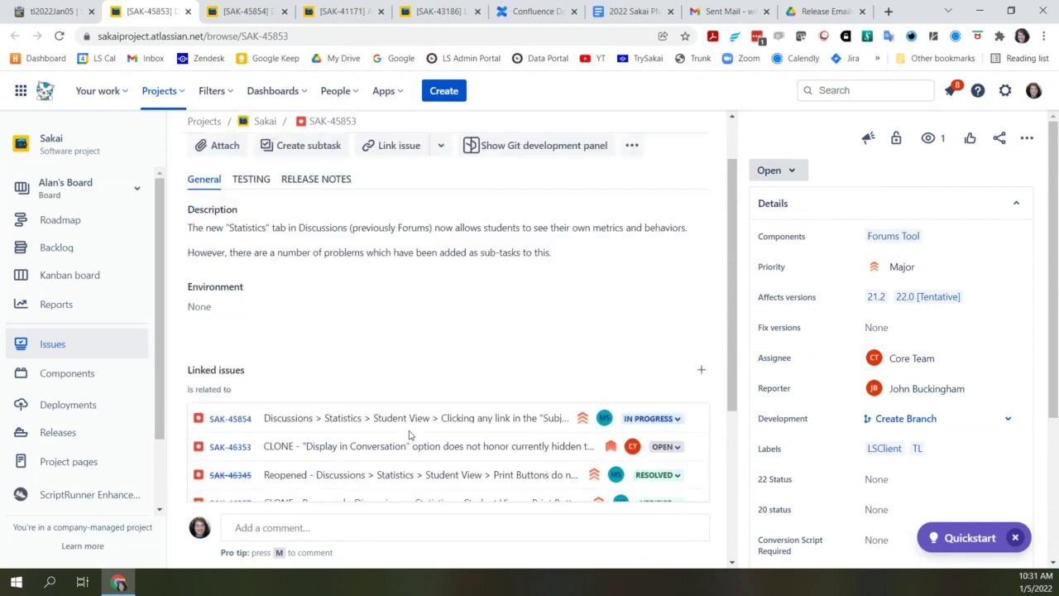
{"action": "scroll", "coordinate": [409, 444], "scroll_direction": "down", "scroll_amount": 3}
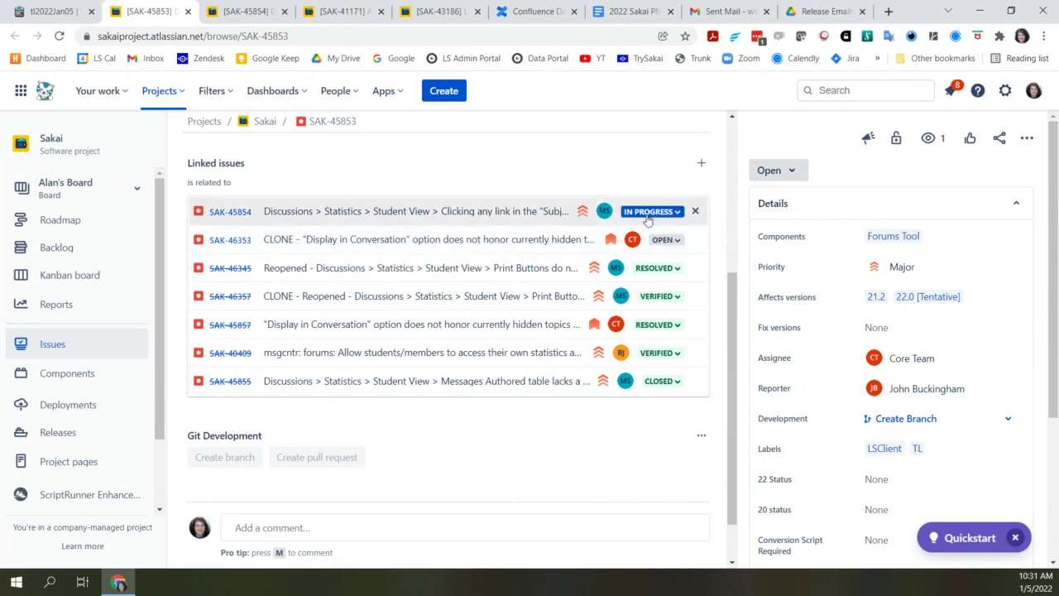
Open the linked issue SAK-46353 and look through its description, attachments and linked issues
{"action": "right_click", "coordinate": [349, 245]}
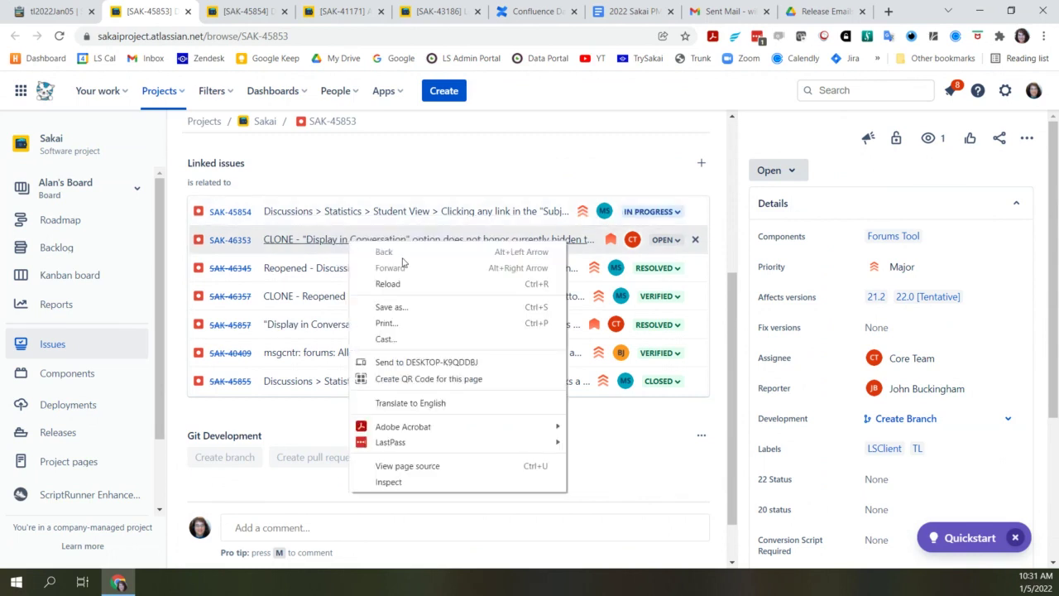
{"action": "left_click", "coordinate": [336, 240]}
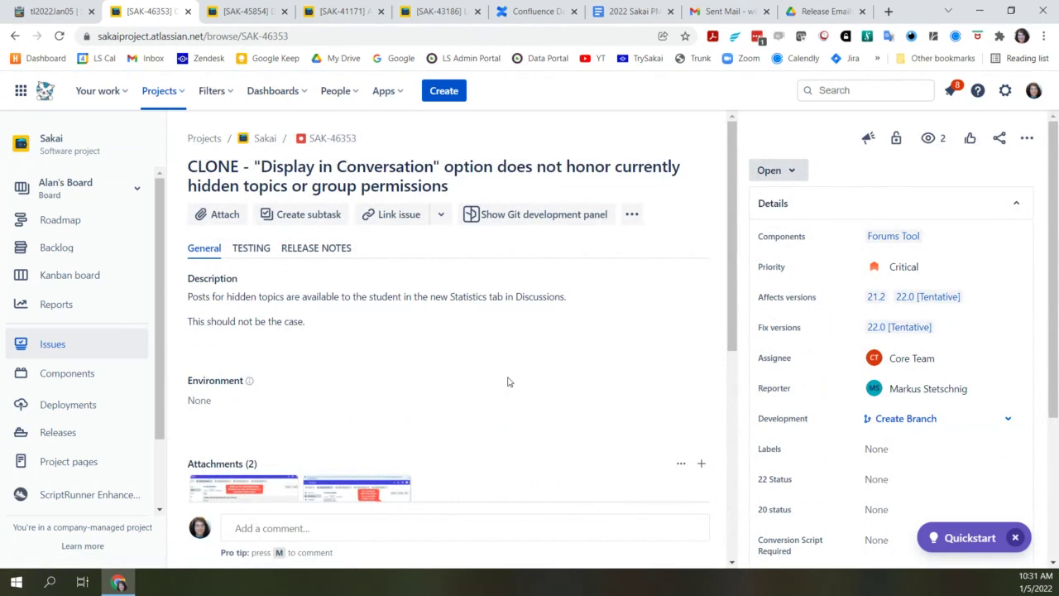
{"action": "scroll", "coordinate": [608, 385], "scroll_direction": "down", "scroll_amount": 4}
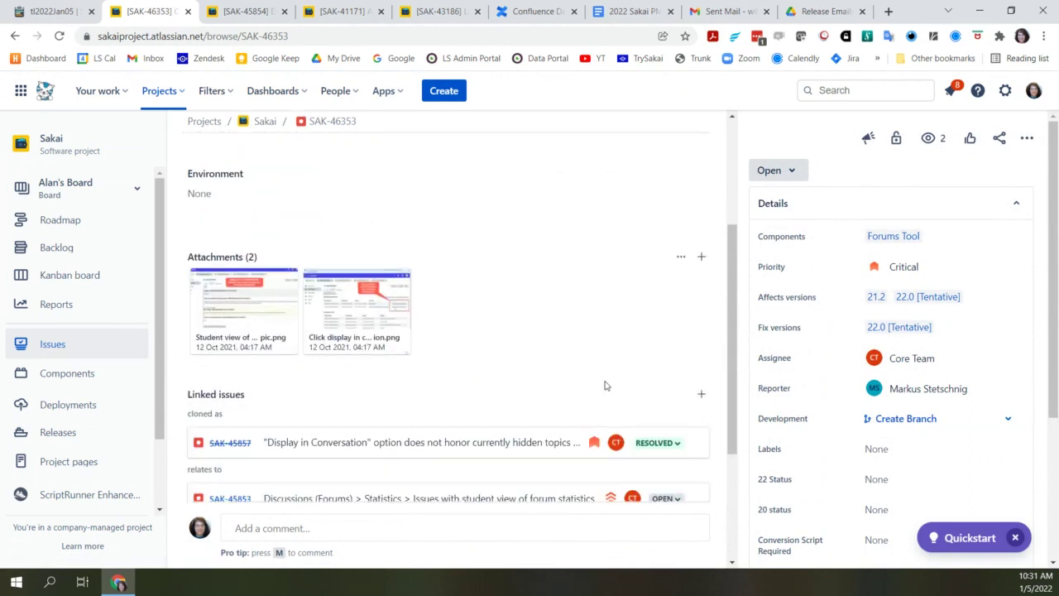
{"action": "scroll", "coordinate": [606, 386], "scroll_direction": "down", "scroll_amount": 2}
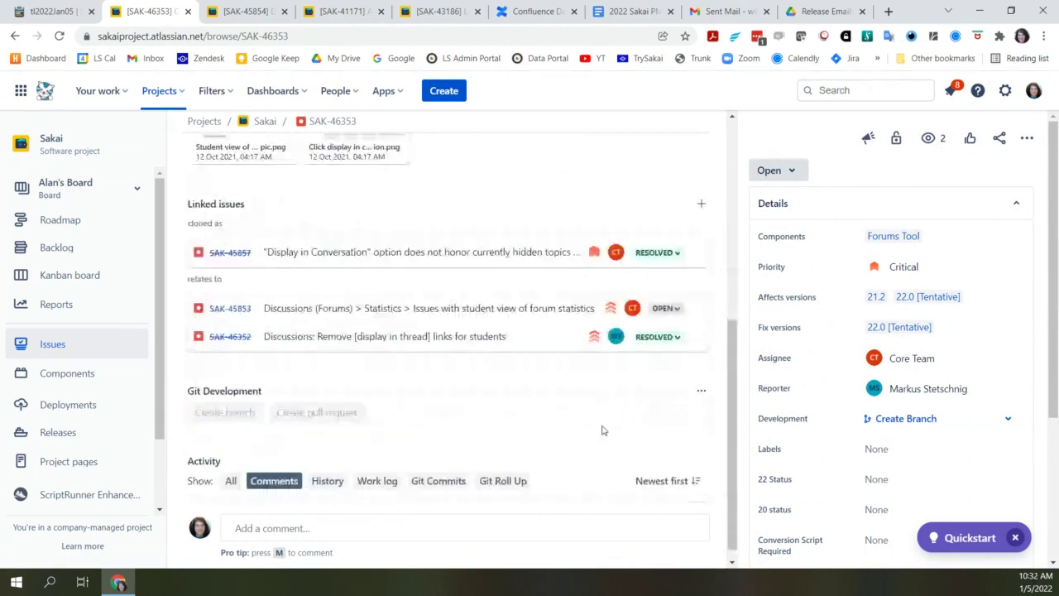
{"action": "scroll", "coordinate": [603, 430], "scroll_direction": "up", "scroll_amount": 2}
{"action": "scroll", "coordinate": [600, 437], "scroll_direction": "up", "scroll_amount": 3}
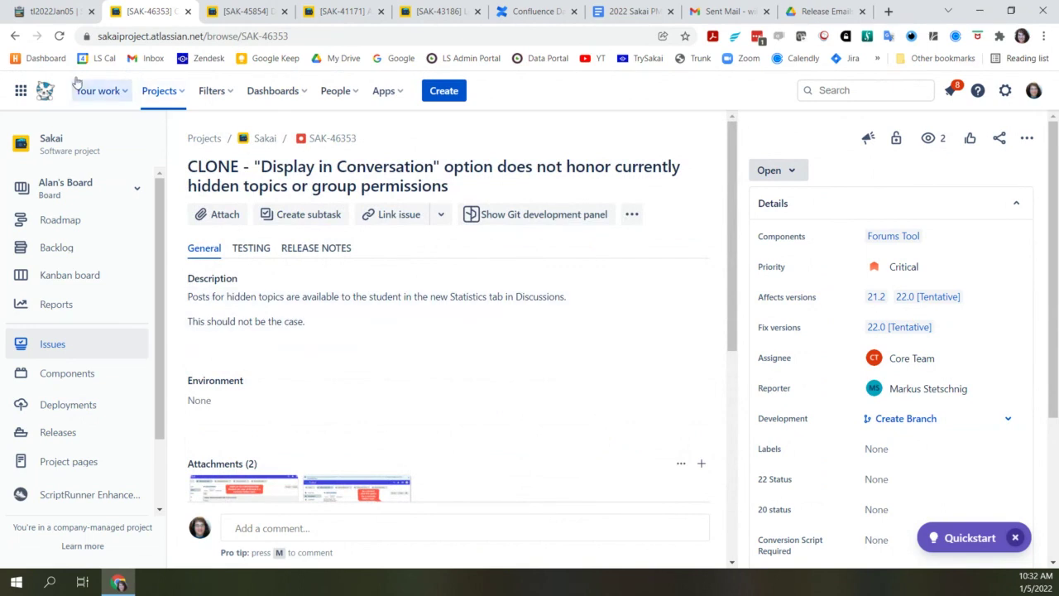
Return to SAK-45853 and recheck its description and the statuses of its linked issues
{"action": "left_click", "coordinate": [15, 35]}
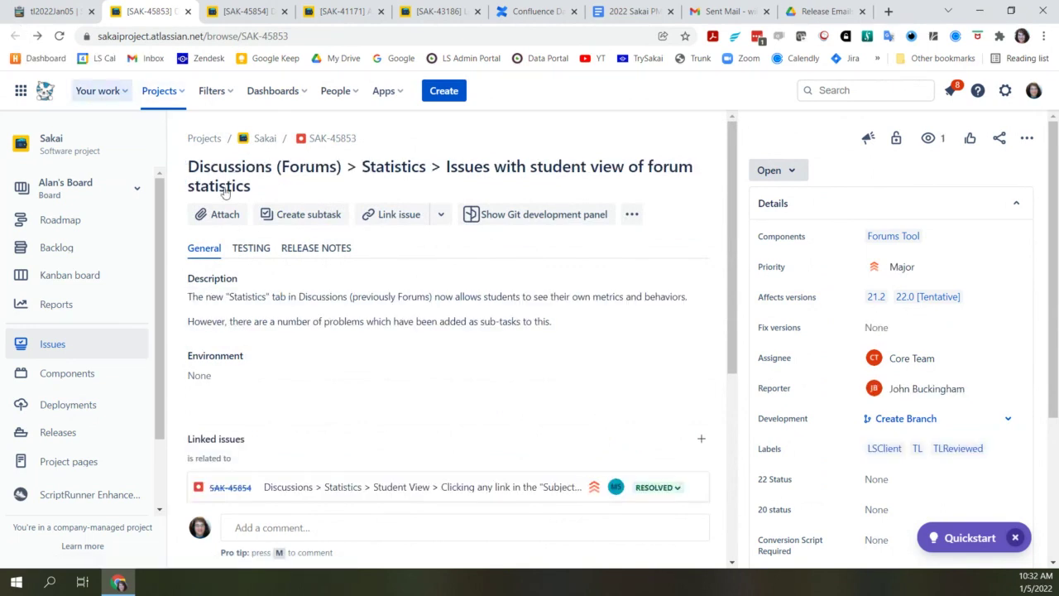
{"action": "scroll", "coordinate": [391, 288], "scroll_direction": "down", "scroll_amount": 1}
{"action": "scroll", "coordinate": [422, 295], "scroll_direction": "down", "scroll_amount": 2}
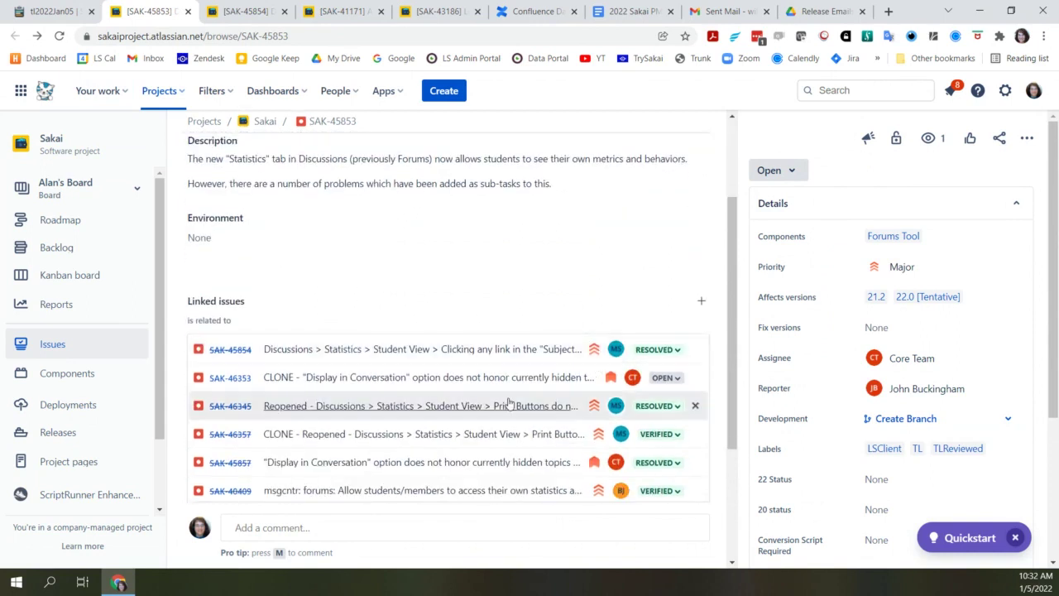
{"action": "scroll", "coordinate": [358, 337], "scroll_direction": "down", "scroll_amount": 1}
{"action": "scroll", "coordinate": [358, 337], "scroll_direction": "down", "scroll_amount": 1}
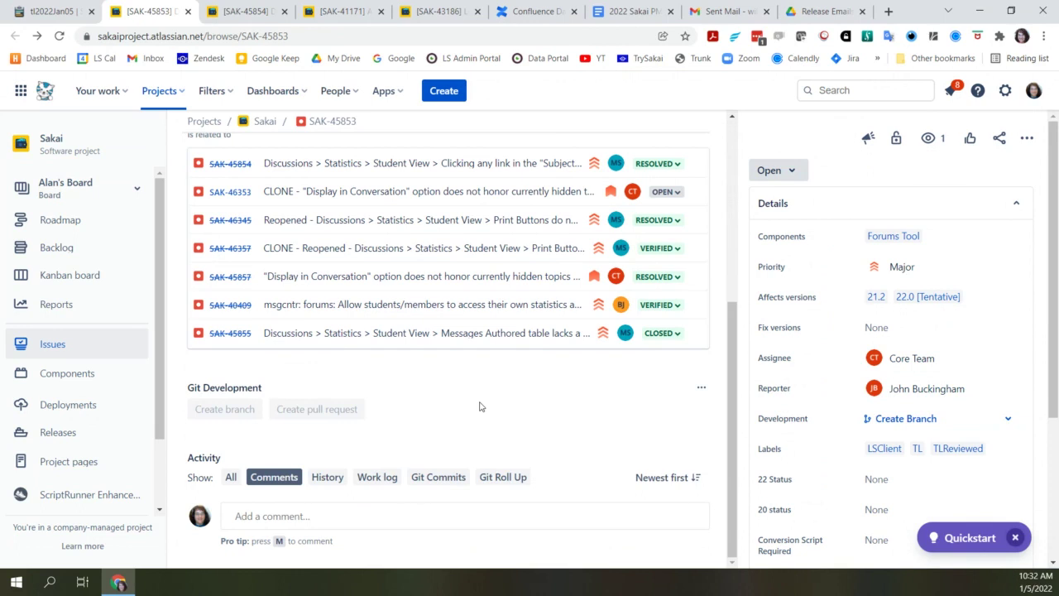
{"action": "scroll", "coordinate": [479, 407], "scroll_direction": "up", "scroll_amount": 3}
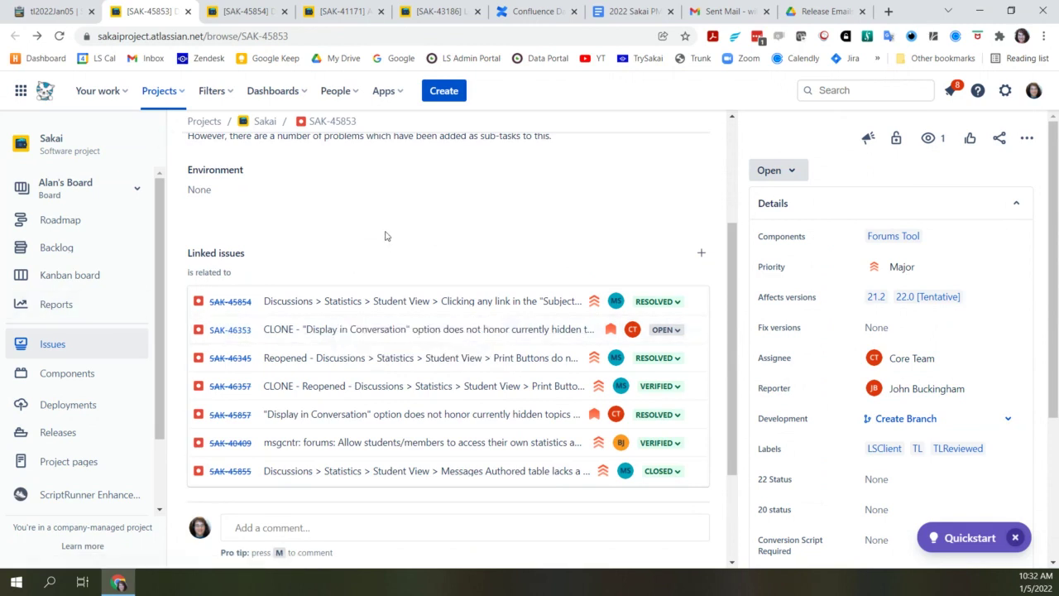
{"action": "scroll", "coordinate": [385, 236], "scroll_direction": "up", "scroll_amount": 3}
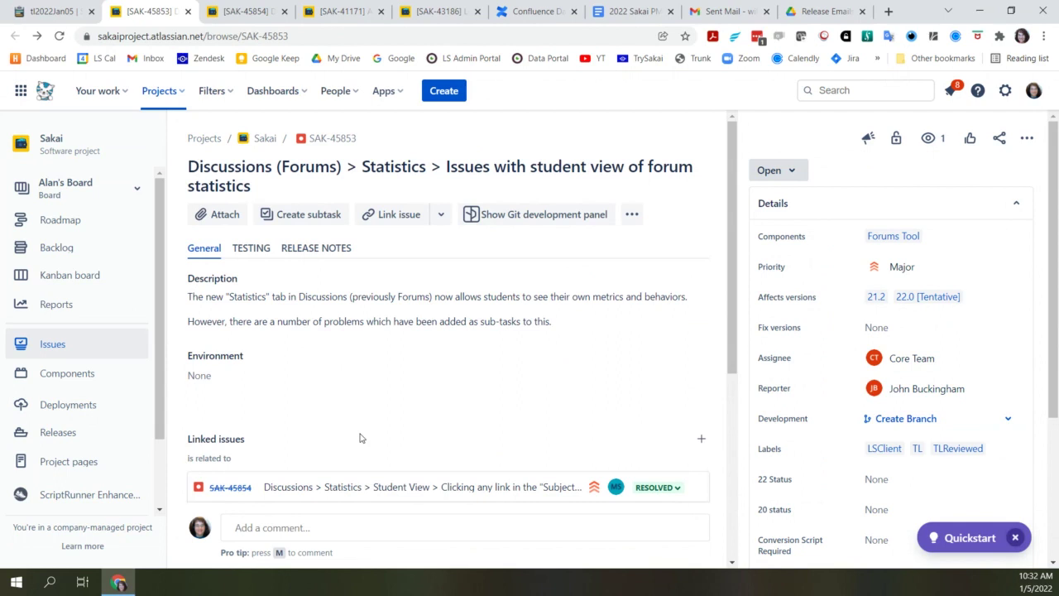
{"action": "scroll", "coordinate": [360, 438], "scroll_direction": "down", "scroll_amount": 1}
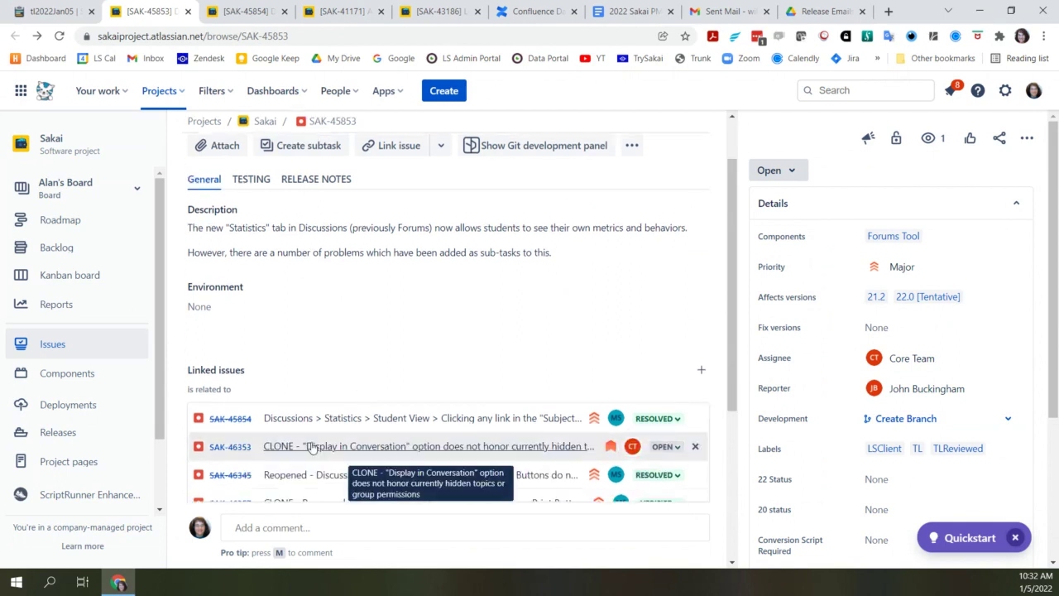
{"action": "scroll", "coordinate": [288, 367], "scroll_direction": "up", "scroll_amount": 1}
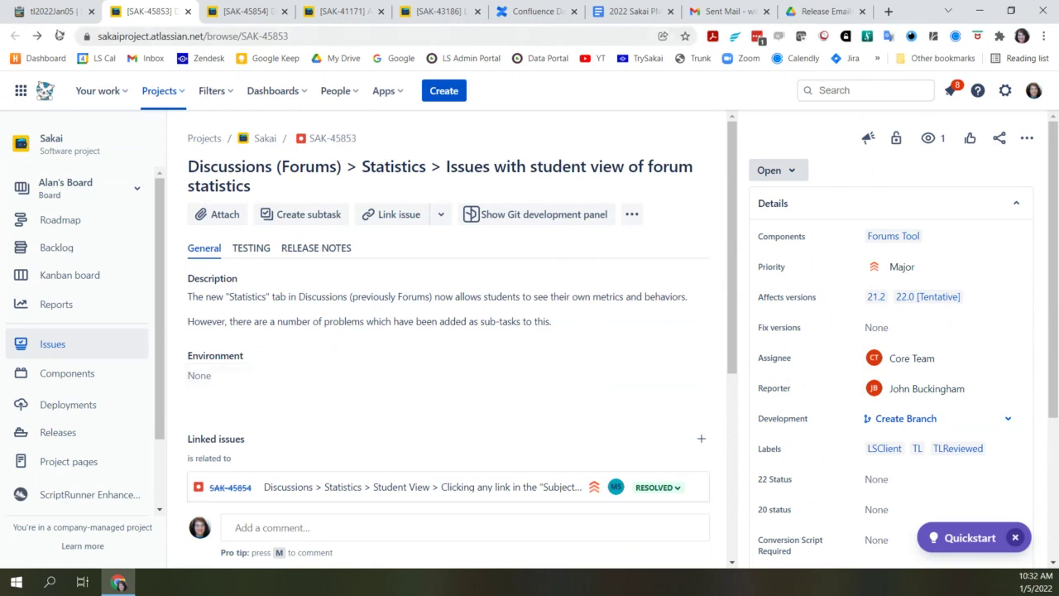
In the Etherpad notes, move the SAK-45853 item from the JIRA Parking Lot into the empty Jirapalooza bullet
{"action": "left_click", "coordinate": [51, 11]}
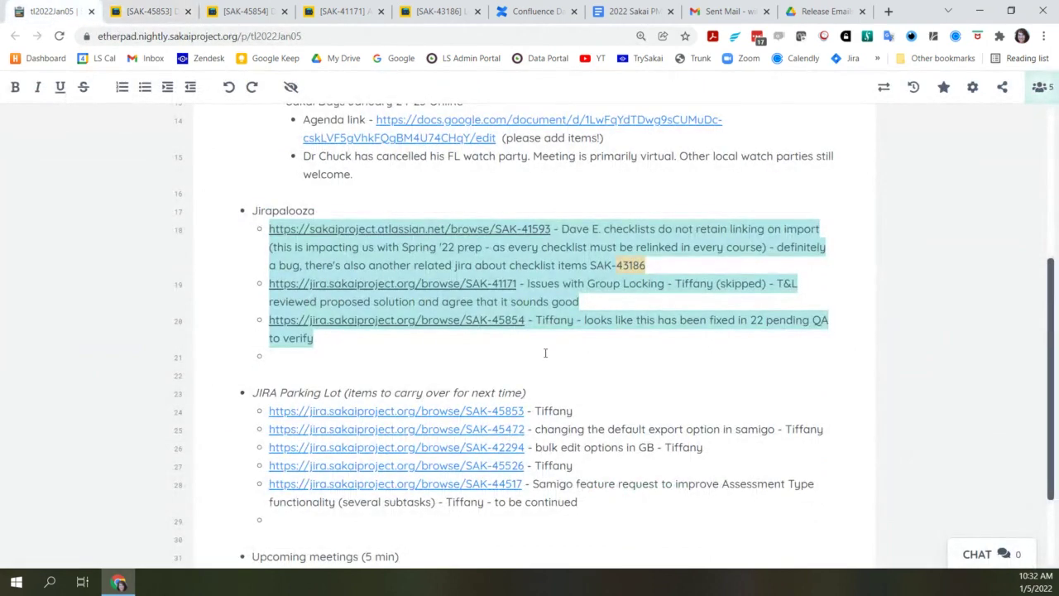
{"action": "left_click", "coordinate": [598, 413]}
{"action": "left_click_drag", "start_coordinate": [598, 413], "coordinate": [259, 416]}
{"action": "key", "text": "ctrl+x"}
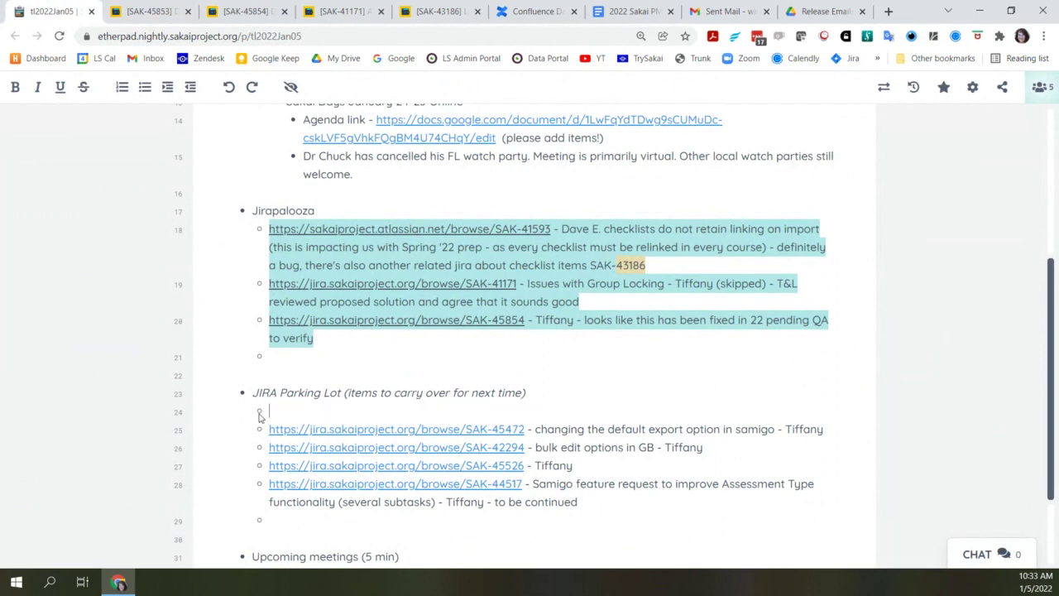
{"action": "left_click", "coordinate": [381, 356]}
{"action": "key", "text": "ctrl+v"}
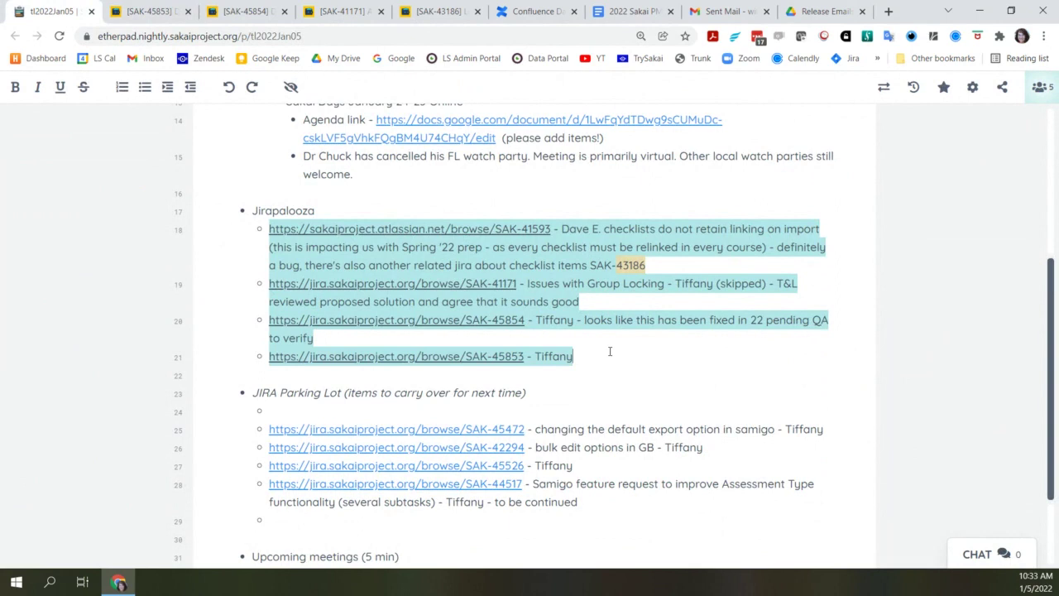
Add the outcome "looks like this has been largely addressed" to the SAK-45853 item under Jirapalooza
{"action": "type", "text": "-"}
{"action": "type", "text": "I'll"}
{"action": "key", "text": "BackSpace"}
{"action": "key", "text": "BackSpace"}
{"action": "key", "text": "BackSpace"}
{"action": "type", "text": "ooks like this has bee"}
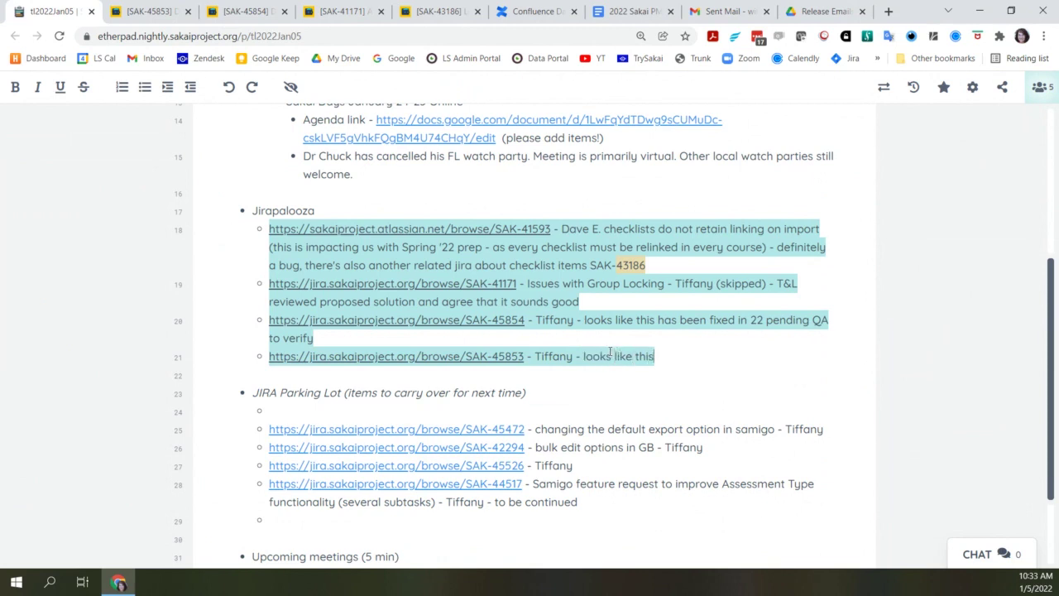
{"action": "type", "text": "n l"}
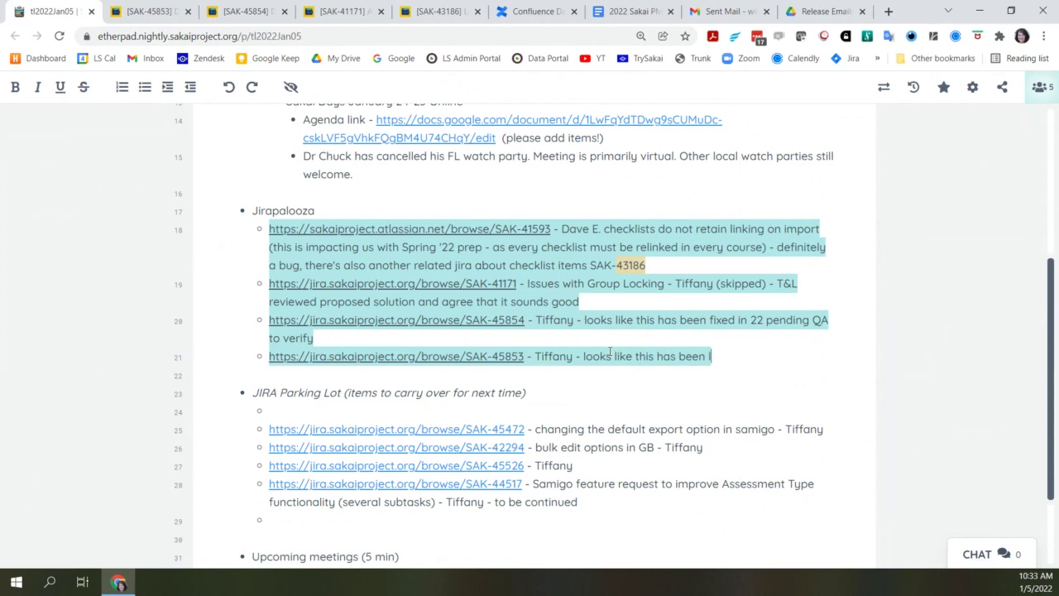
{"action": "type", "text": "argely addre"}
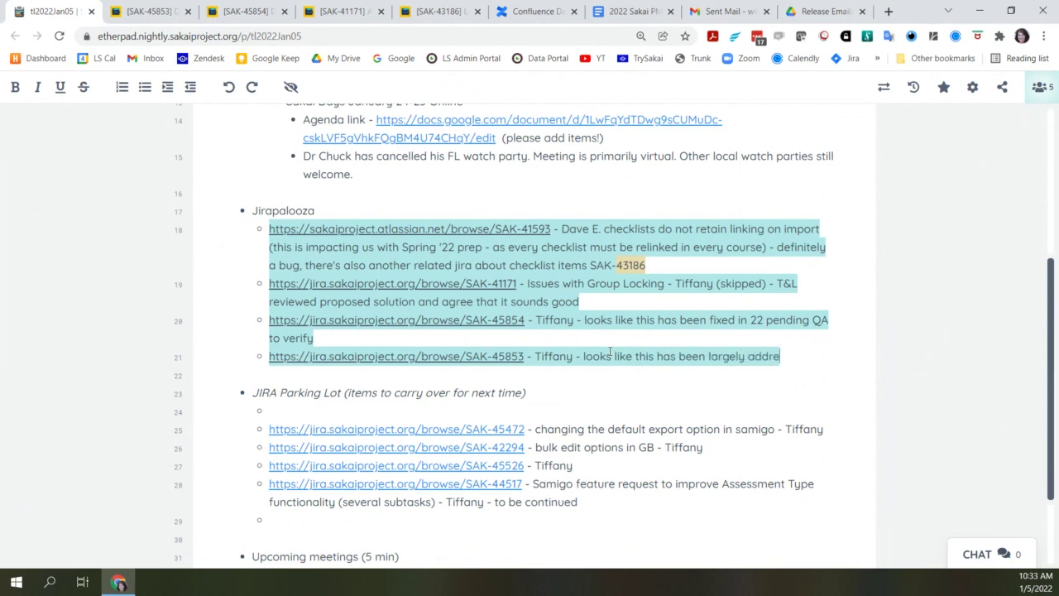
{"action": "type", "text": "ssed"}
{"action": "key", "text": "BackSpace"}
{"action": "key", "text": "BackSpace"}
{"action": "type", "text": "sed"}
Remove the empty bullet above the SAK-45472 item in the JIRA Parking Lot
{"action": "left_click", "coordinate": [303, 414]}
{"action": "key", "text": "BackSpace"}
{"action": "key", "text": "BackSpace"}
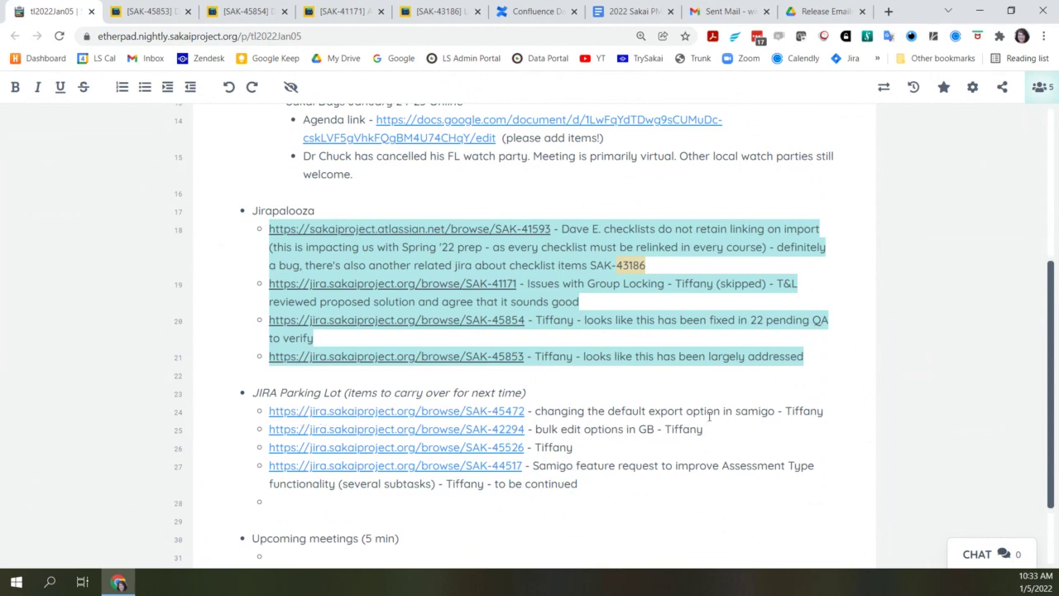
Open SAK-45472 from the JIRA Parking Lot and read through its comments on the export fix
{"action": "left_click", "coordinate": [511, 411]}
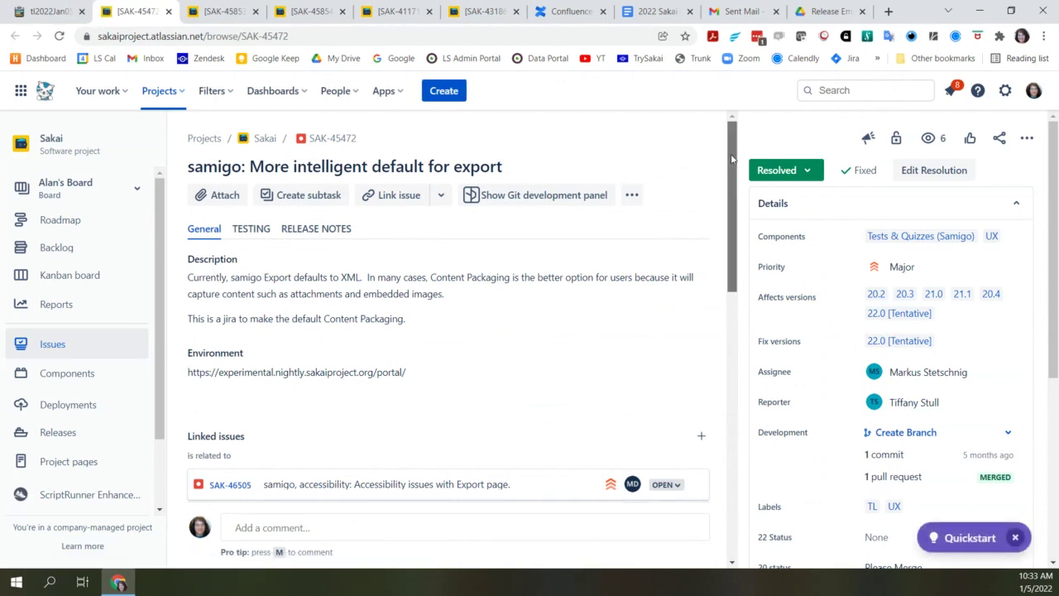
{"action": "left_click_drag", "start_coordinate": [732, 159], "coordinate": [738, 325]}
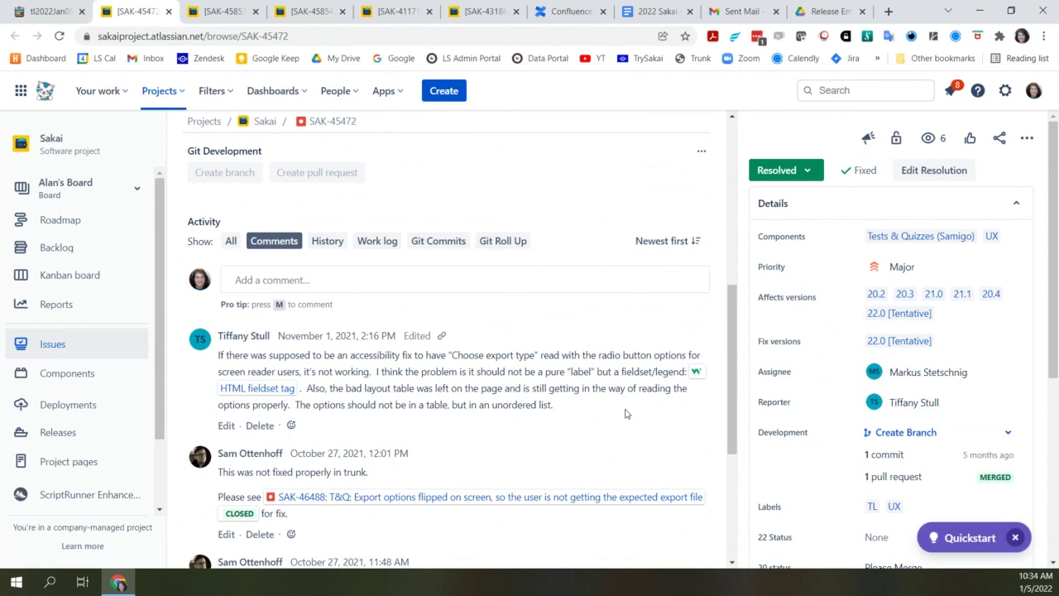
{"action": "scroll", "coordinate": [626, 414], "scroll_direction": "down", "scroll_amount": 1}
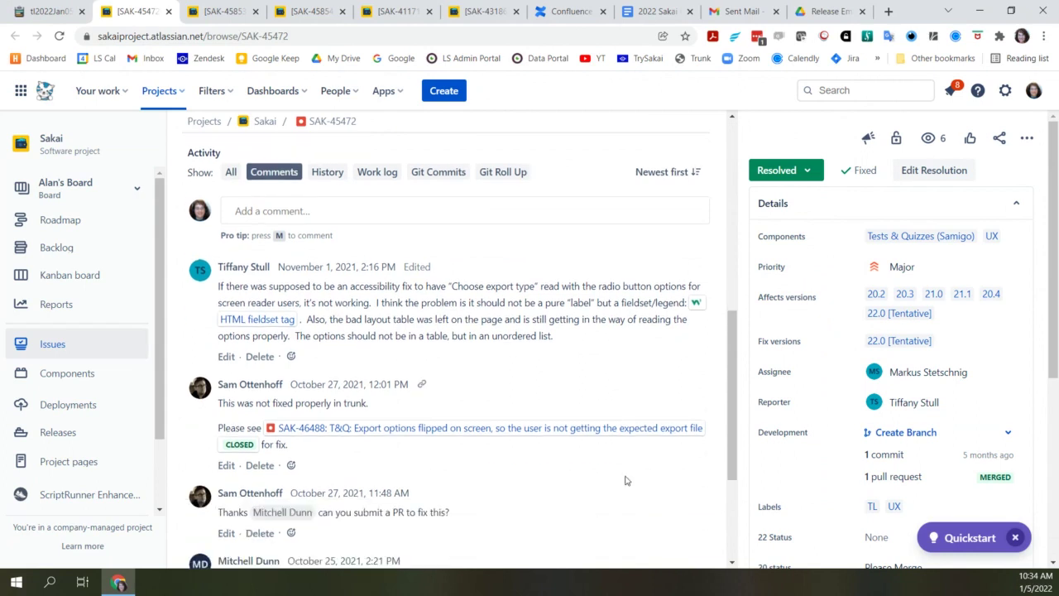
{"action": "scroll", "coordinate": [621, 471], "scroll_direction": "up", "scroll_amount": 1}
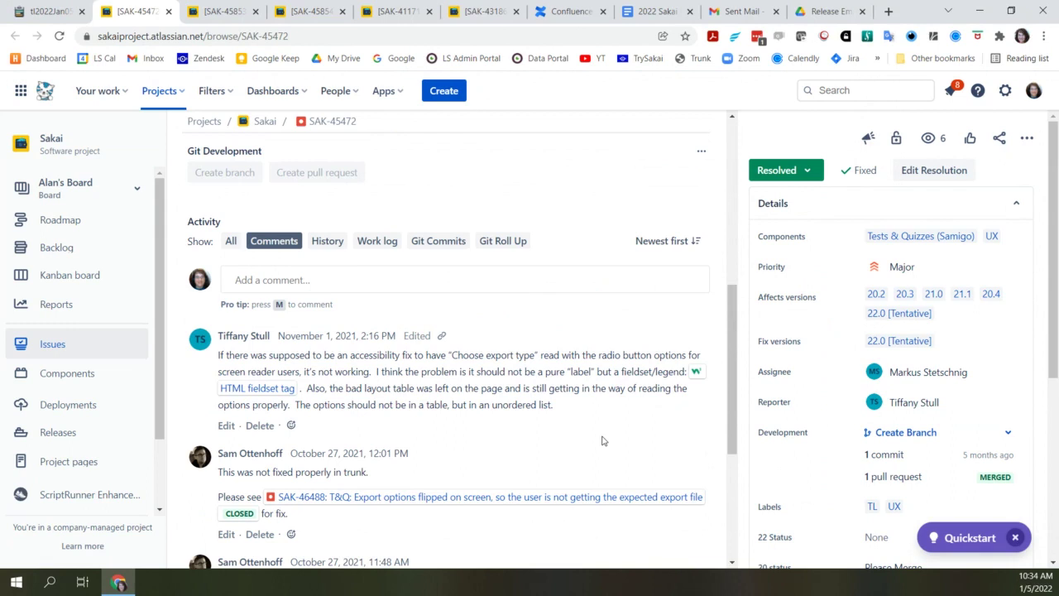
{"action": "scroll", "coordinate": [603, 440], "scroll_direction": "up", "scroll_amount": 1}
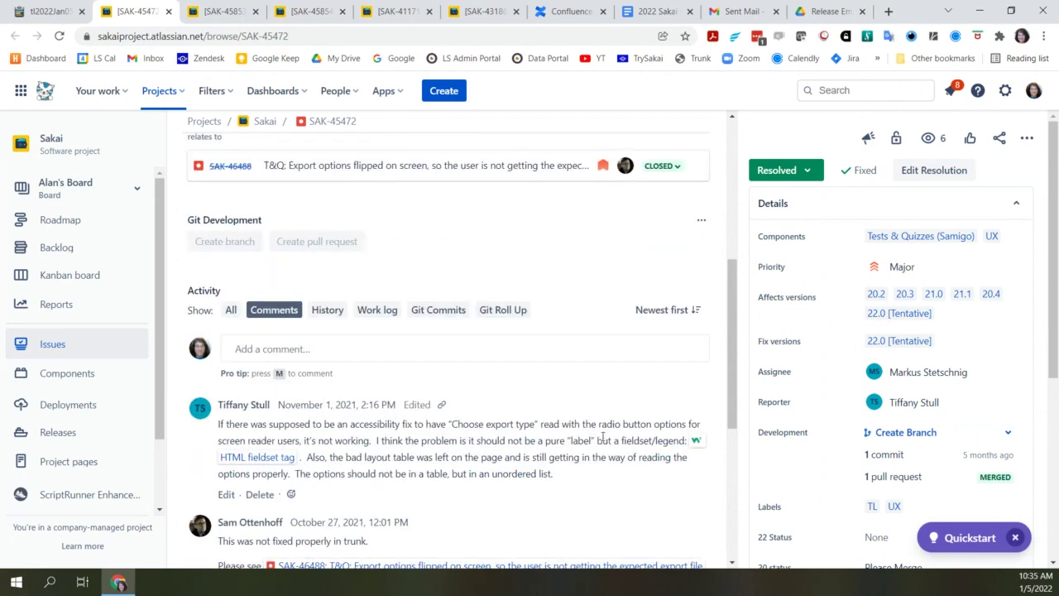
{"action": "scroll", "coordinate": [602, 440], "scroll_direction": "up", "scroll_amount": 5}
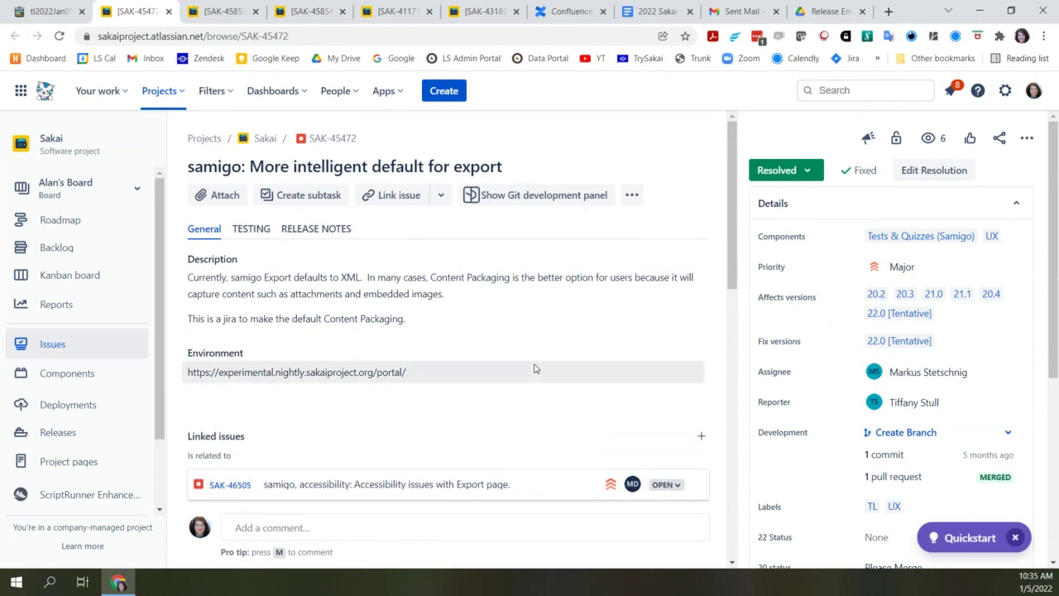
Review the SAK-45472 description and the statuses of its linked issues against the comment thread
{"action": "scroll", "coordinate": [535, 368], "scroll_direction": "down", "scroll_amount": 1}
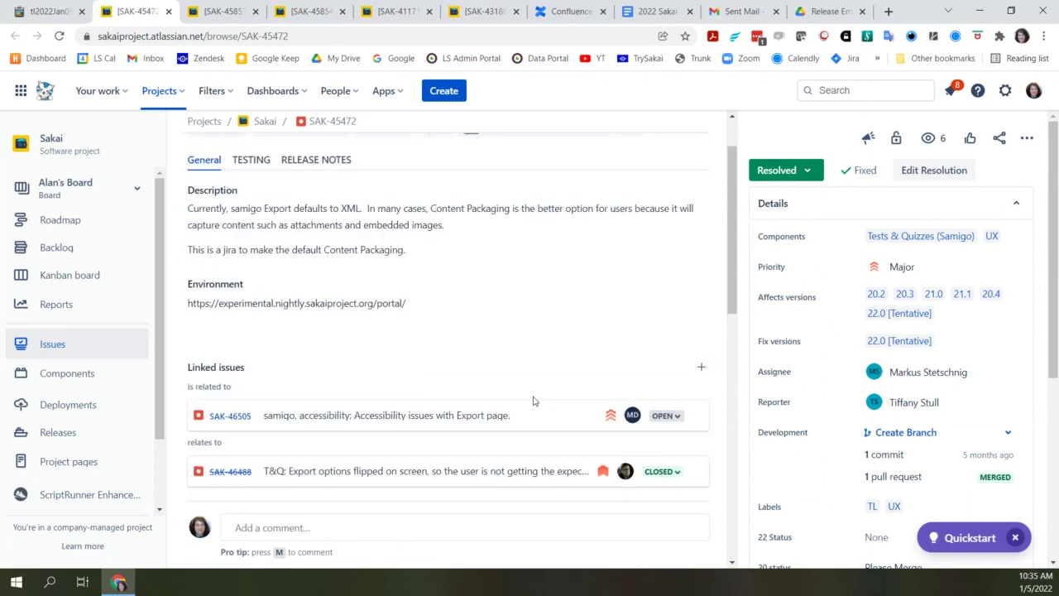
{"action": "scroll", "coordinate": [533, 401], "scroll_direction": "up", "scroll_amount": 1}
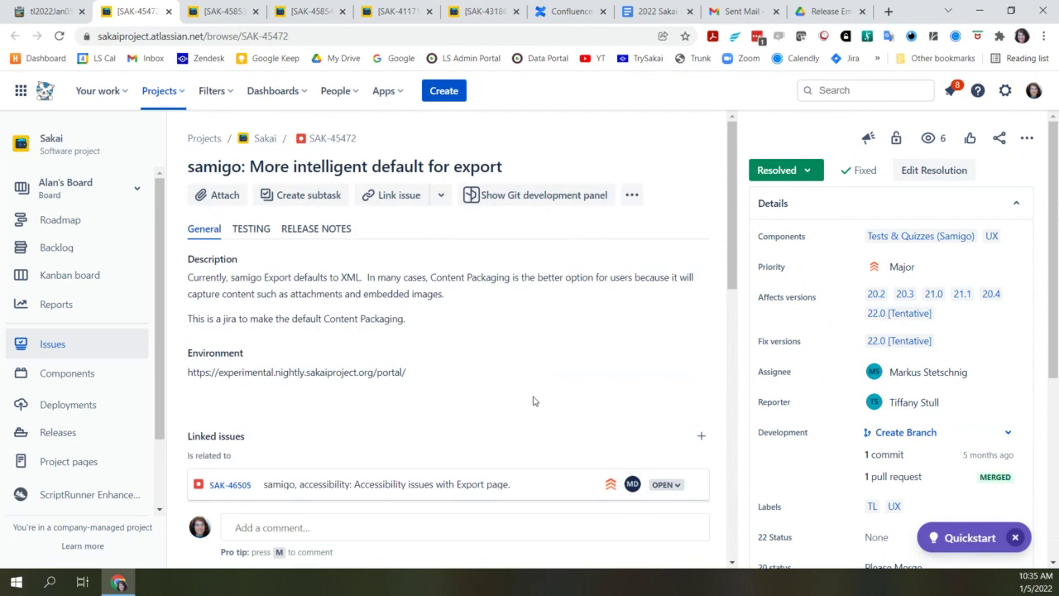
{"action": "scroll", "coordinate": [533, 401], "scroll_direction": "down", "scroll_amount": 1}
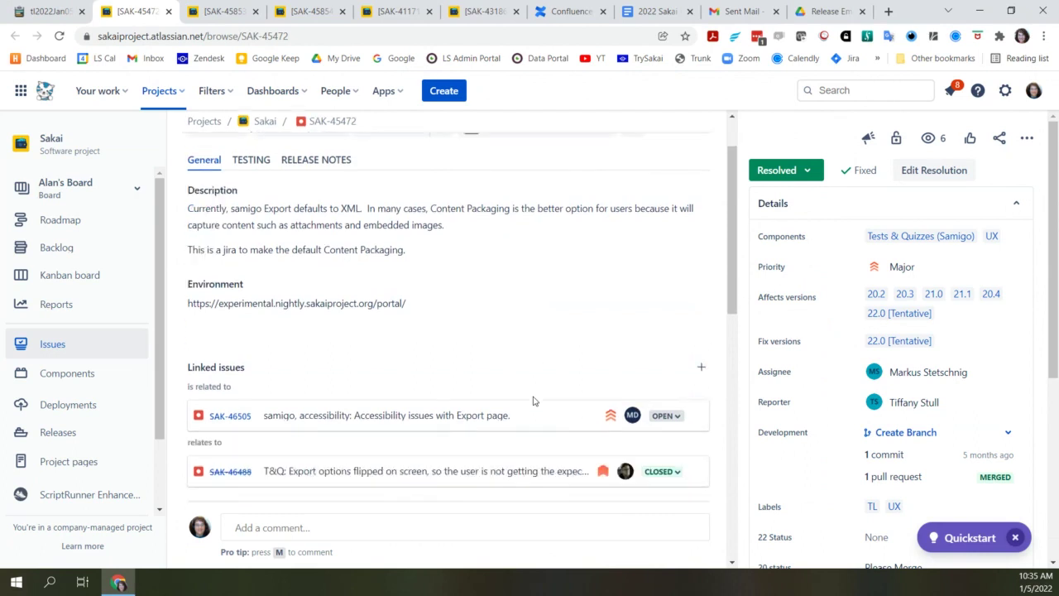
{"action": "scroll", "coordinate": [537, 414], "scroll_direction": "down", "scroll_amount": 3}
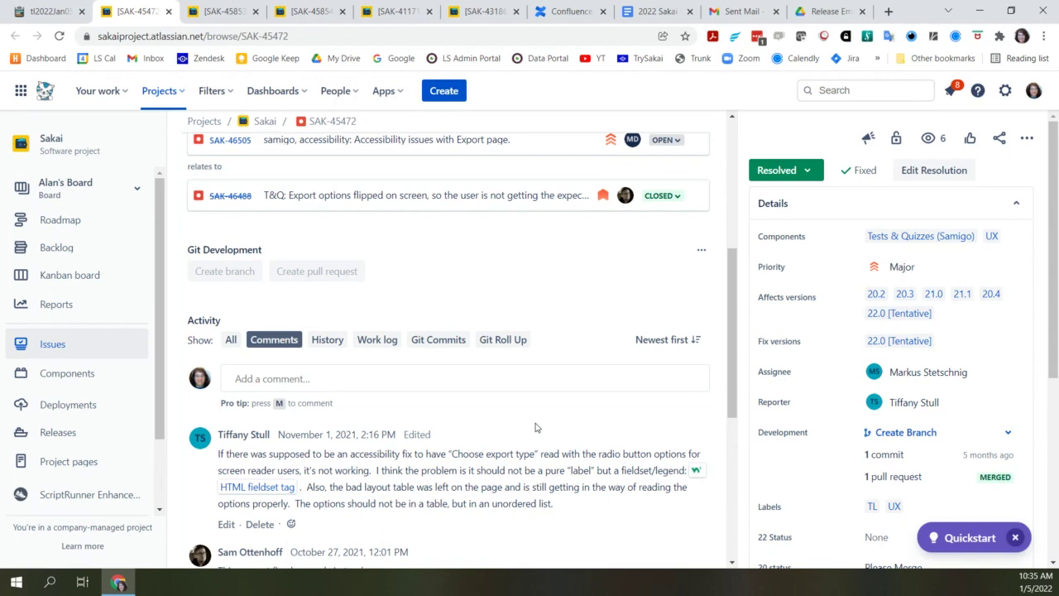
{"action": "scroll", "coordinate": [534, 427], "scroll_direction": "up", "scroll_amount": 2}
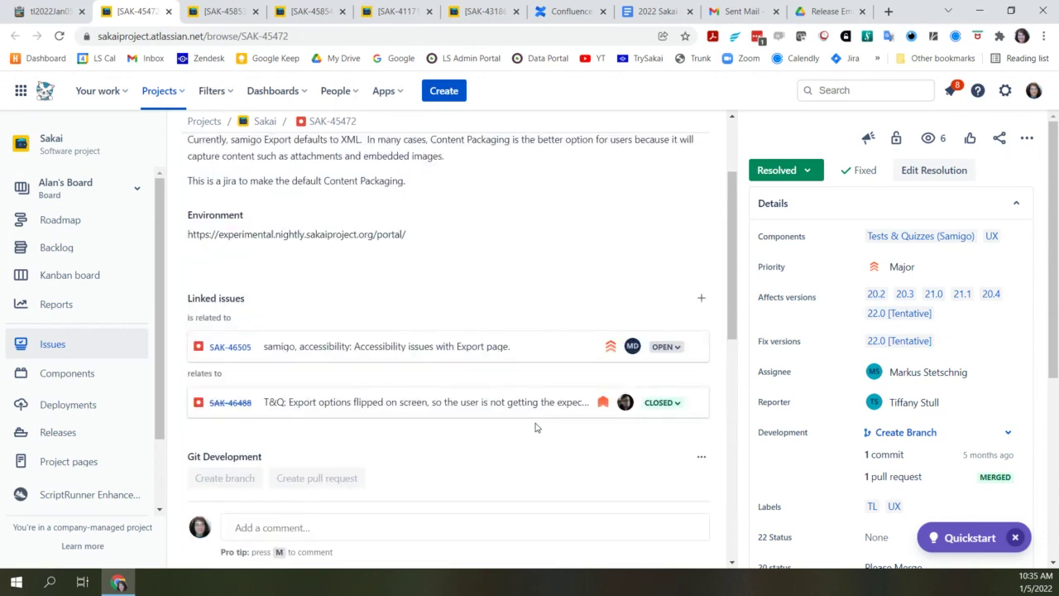
{"action": "scroll", "coordinate": [535, 427], "scroll_direction": "down", "scroll_amount": 3}
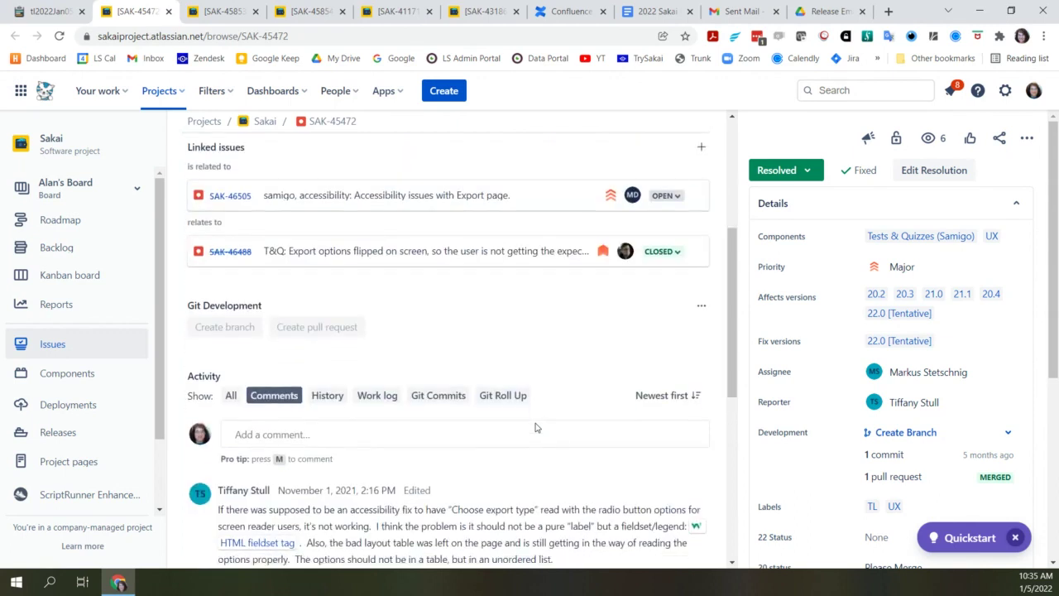
{"action": "scroll", "coordinate": [536, 423], "scroll_direction": "down", "scroll_amount": 2}
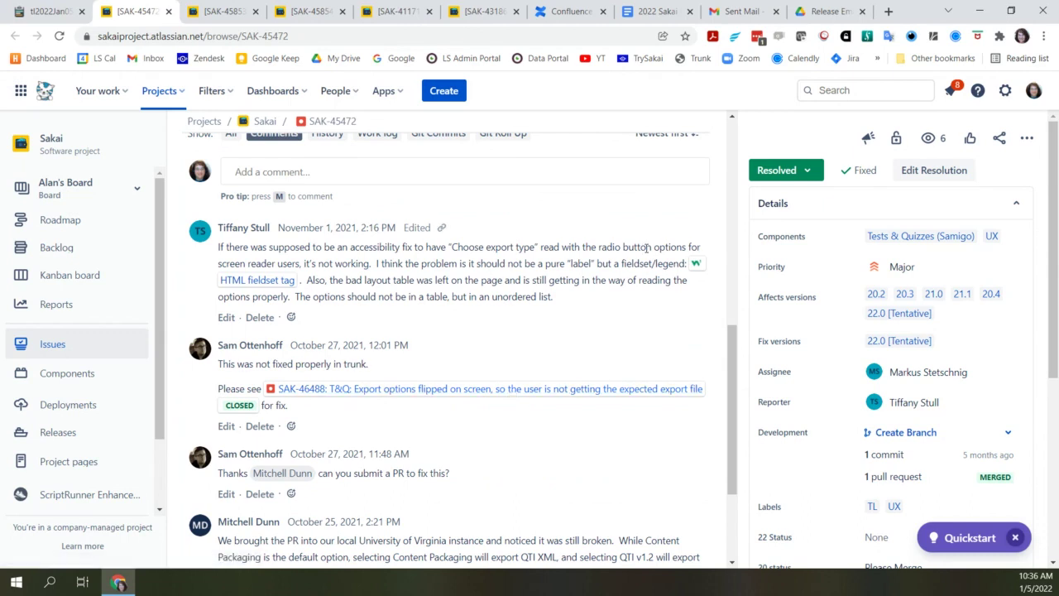
Check the related issue SAK-46488 linked in the comments, and return to SAK-45472 to recheck its linked issues
{"action": "left_click", "coordinate": [467, 393]}
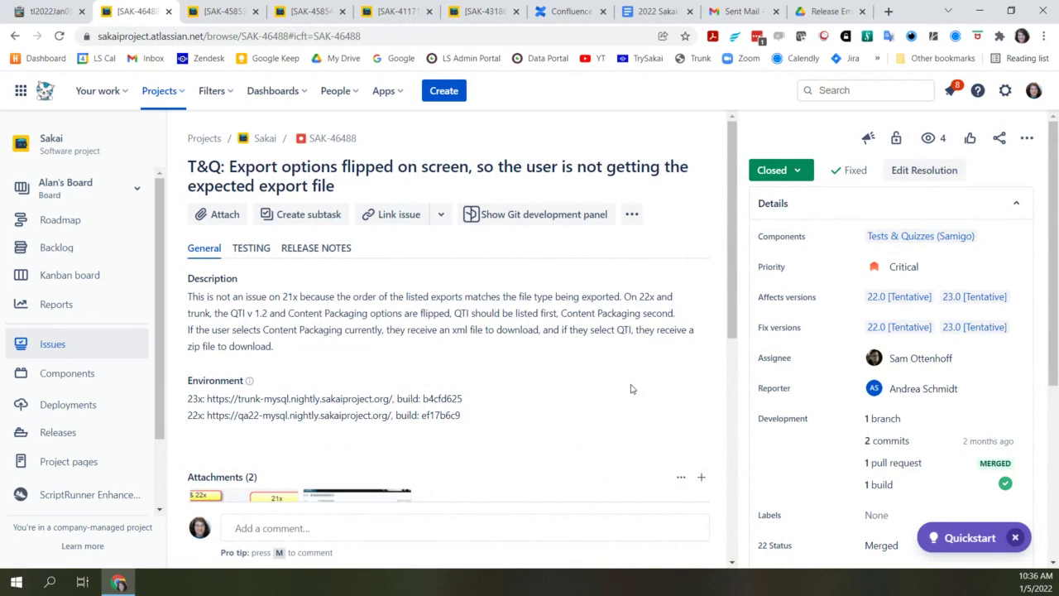
{"action": "left_click", "coordinate": [15, 35]}
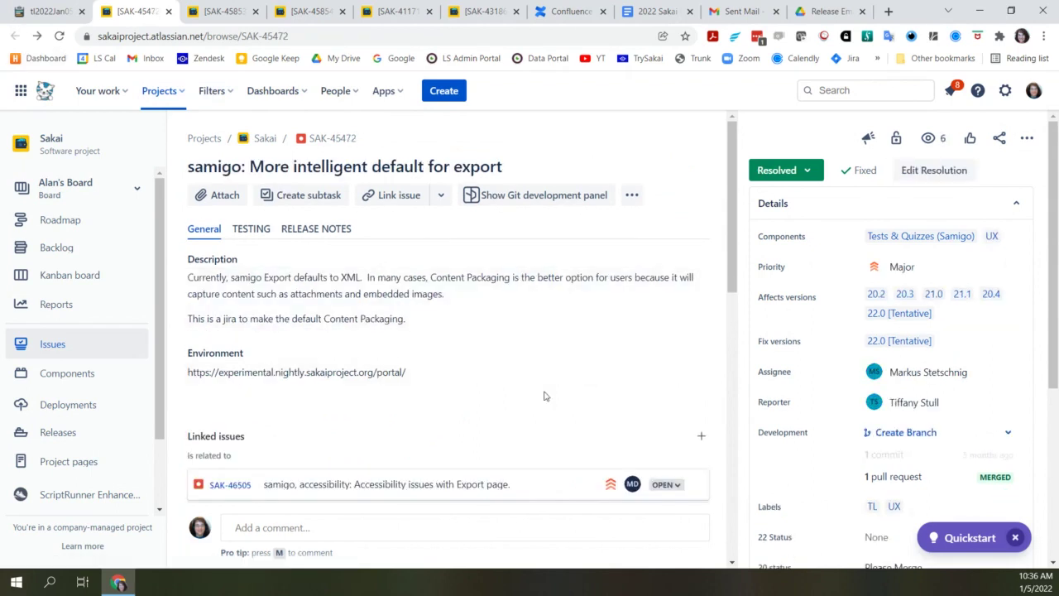
{"action": "scroll", "coordinate": [545, 396], "scroll_direction": "down", "scroll_amount": 3}
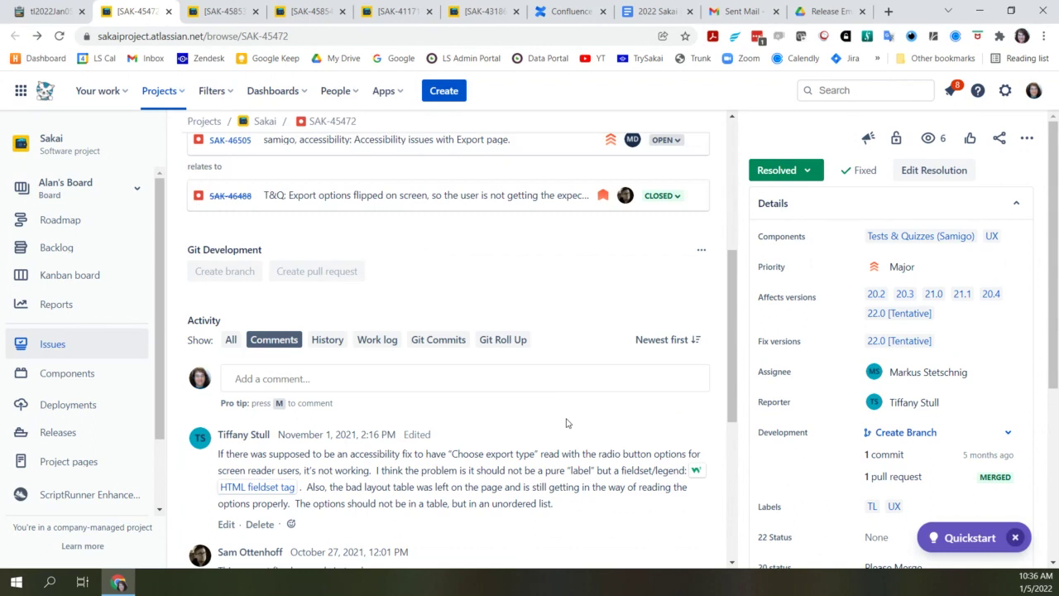
{"action": "scroll", "coordinate": [569, 431], "scroll_direction": "up", "scroll_amount": 2}
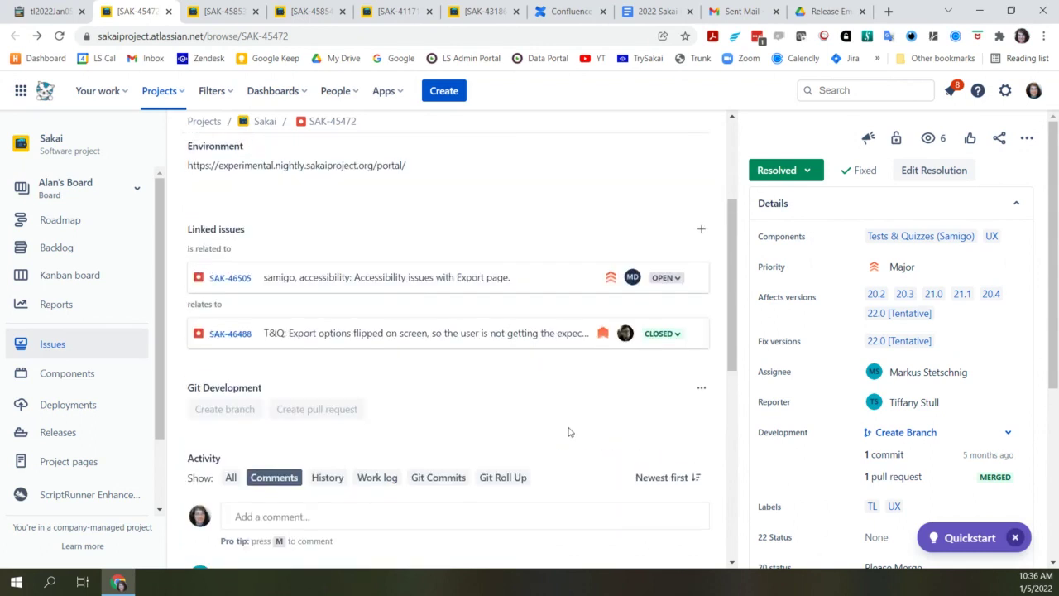
{"action": "scroll", "coordinate": [568, 431], "scroll_direction": "up", "scroll_amount": 3}
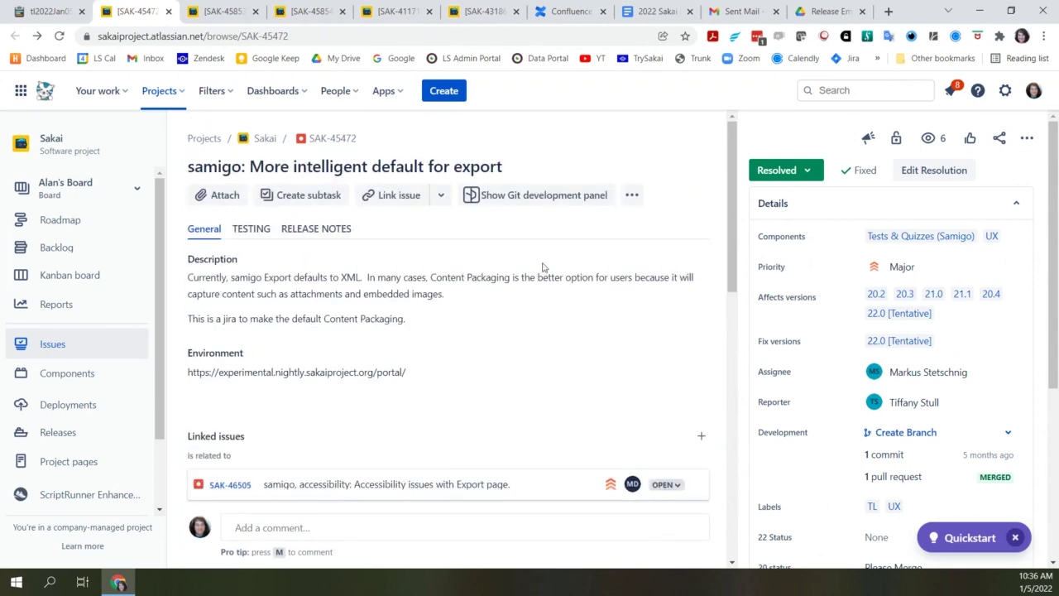
In the Etherpad notes, move the SAK-45472 item from the JIRA Parking Lot into a new bullet at the end of Jirapalooza
{"action": "left_click", "coordinate": [61, 12]}
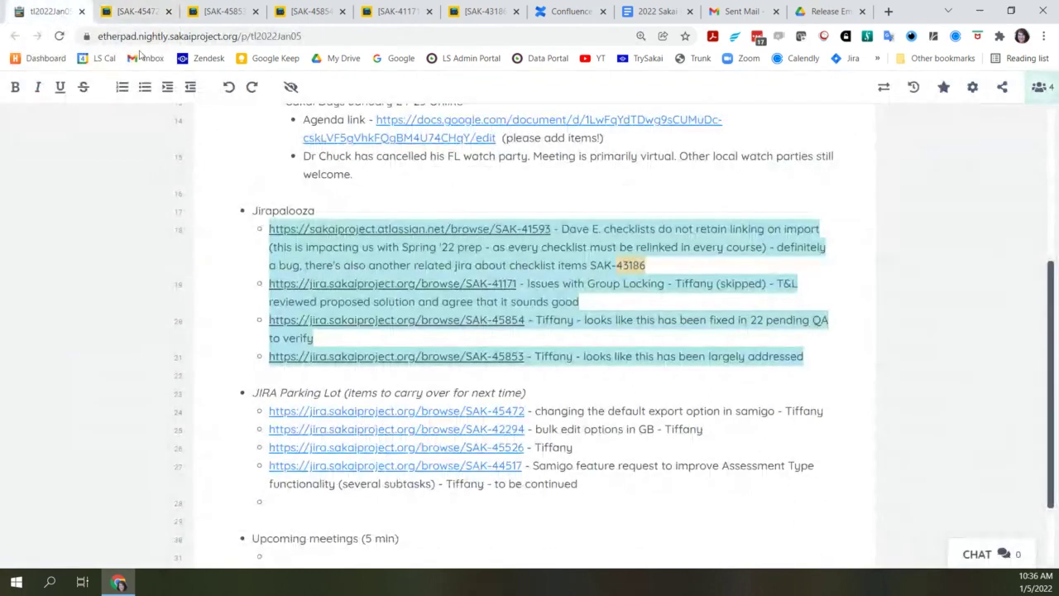
{"action": "left_click_drag", "start_coordinate": [826, 411], "coordinate": [266, 418]}
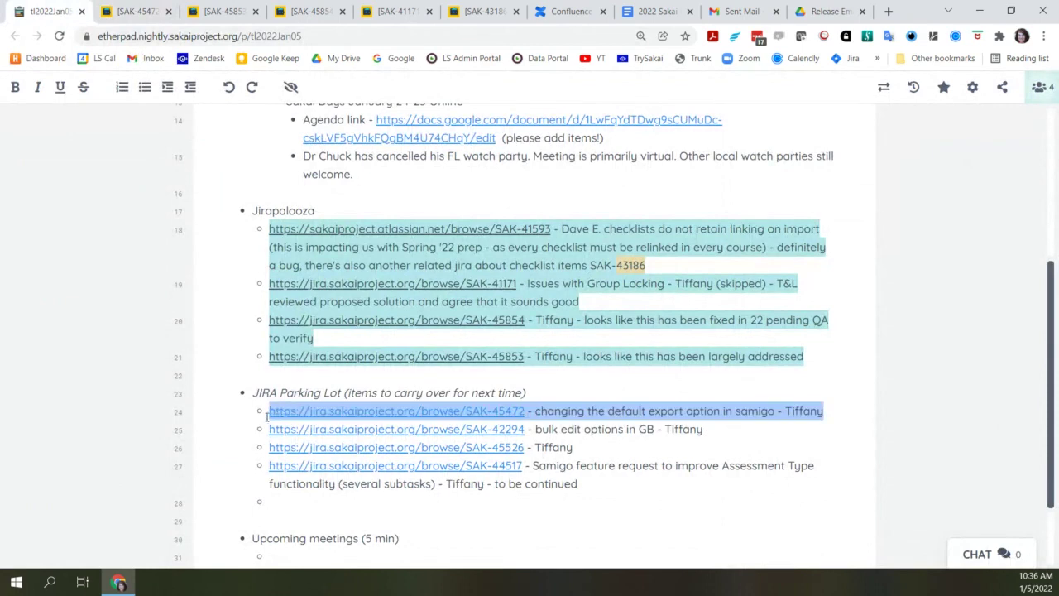
{"action": "key", "text": "ctrl+x"}
{"action": "left_click", "coordinate": [826, 356]}
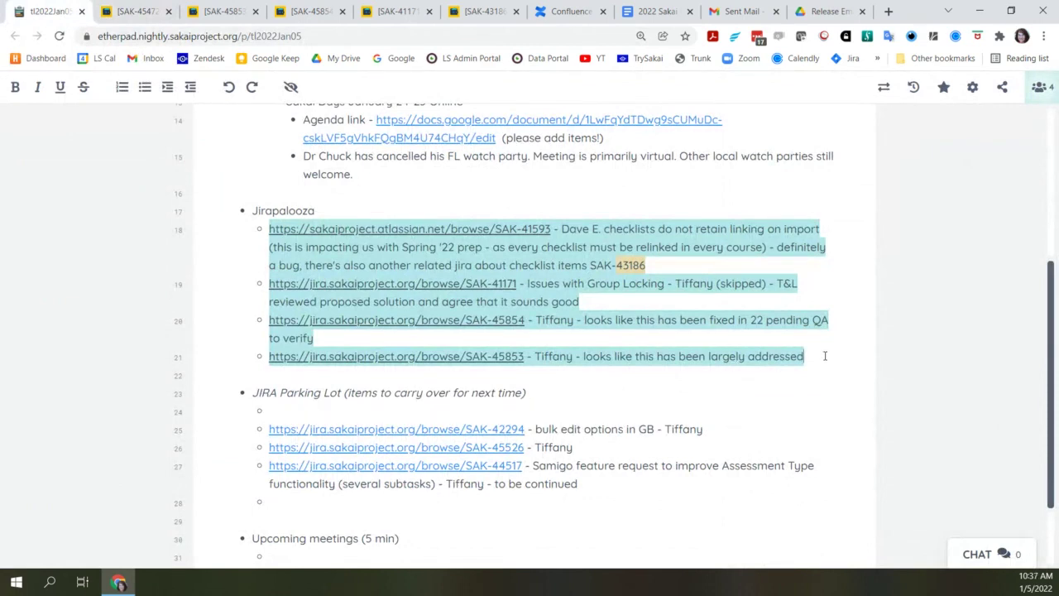
{"action": "key", "text": "Return"}
{"action": "key", "text": "ctrl+v"}
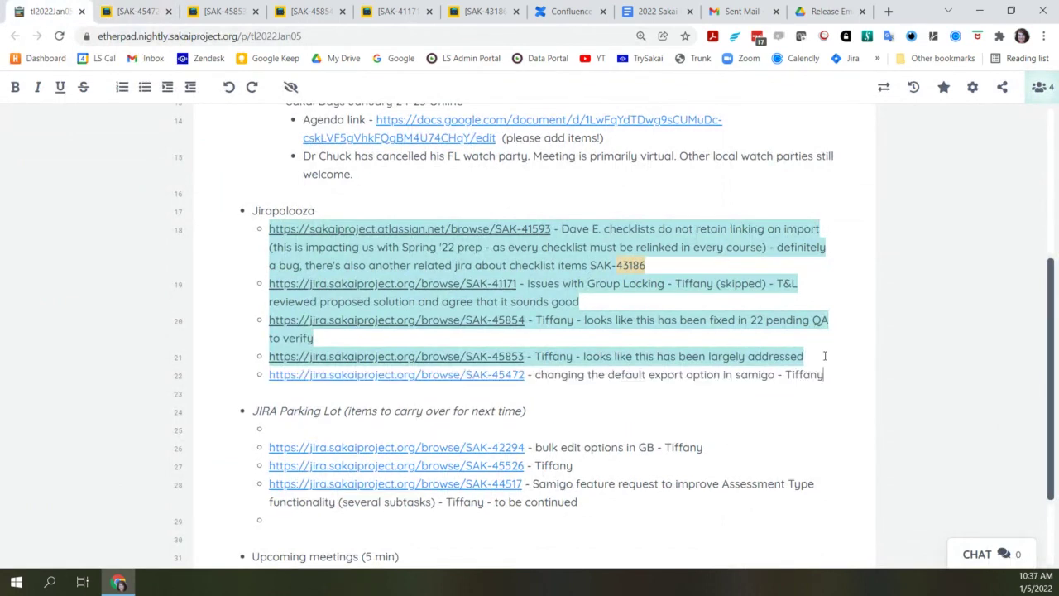
Append "seems to have been fixed, if the a11y issue is now corrected" plus who "will comment on jira" to SAK-45472, and add an empty bullet below
{"action": "type", "text": "-"}
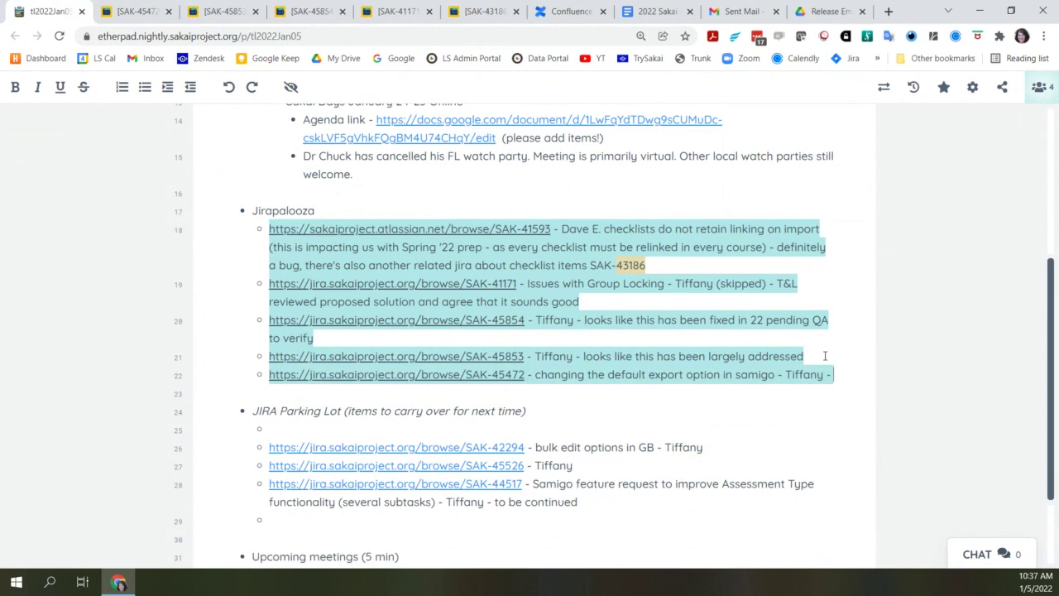
{"action": "type", "text": " seems "}
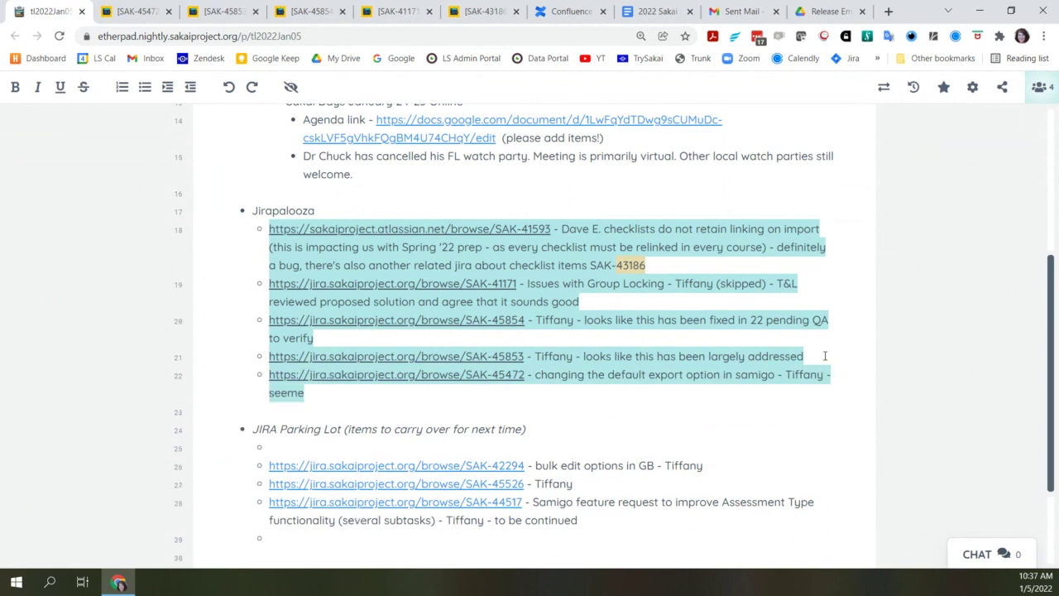
{"action": "type", "text": "to hae"}
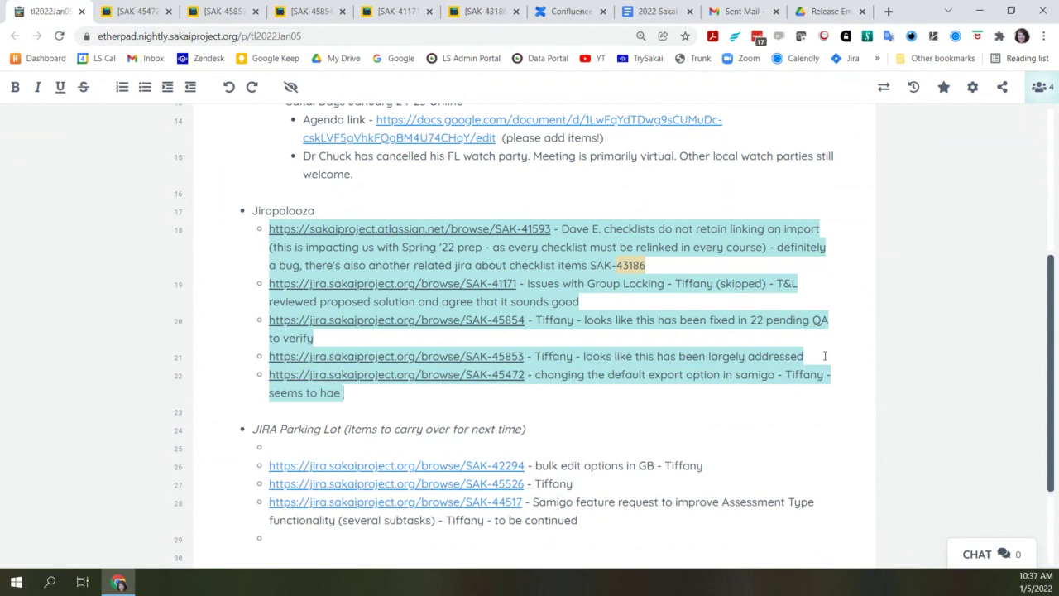
{"action": "key", "text": "BackSpace"}
{"action": "type", "text": "ve been "}
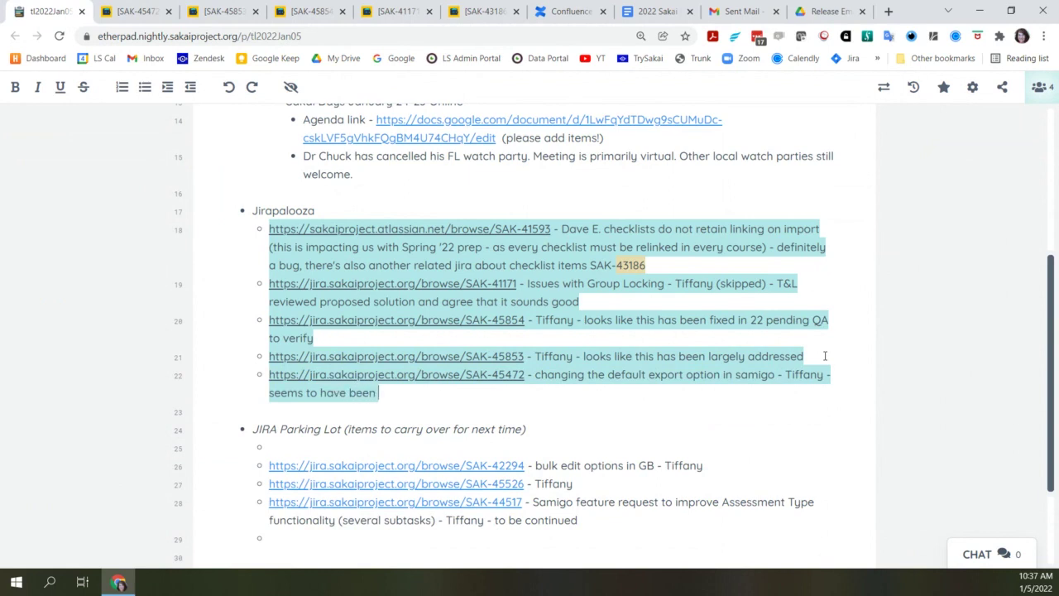
{"action": "type", "text": "fixed, if"}
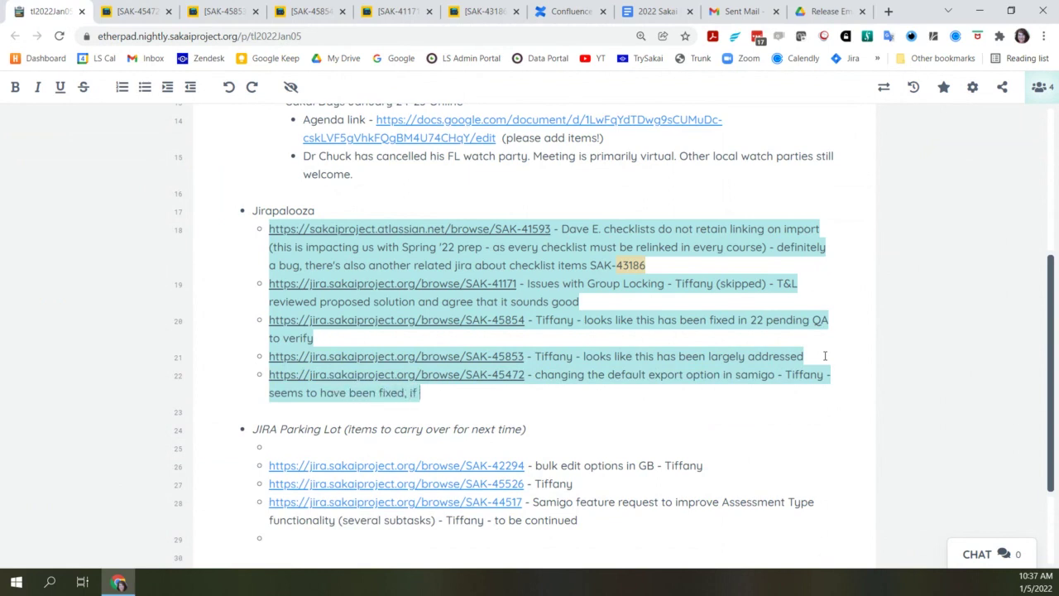
{"action": "type", "text": " the a11y issue is now "}
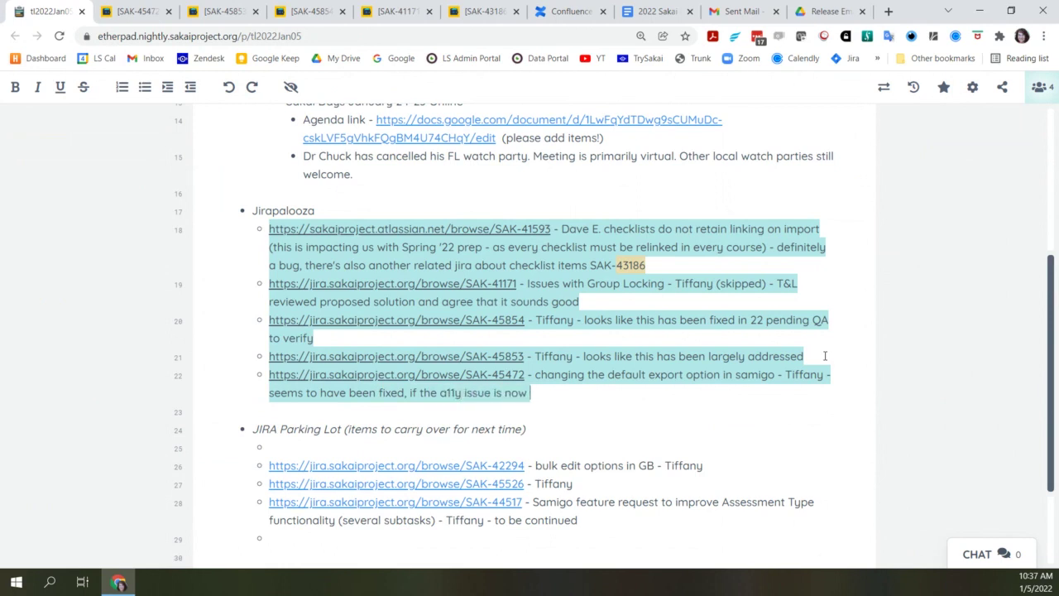
{"action": "type", "text": "corrected"}
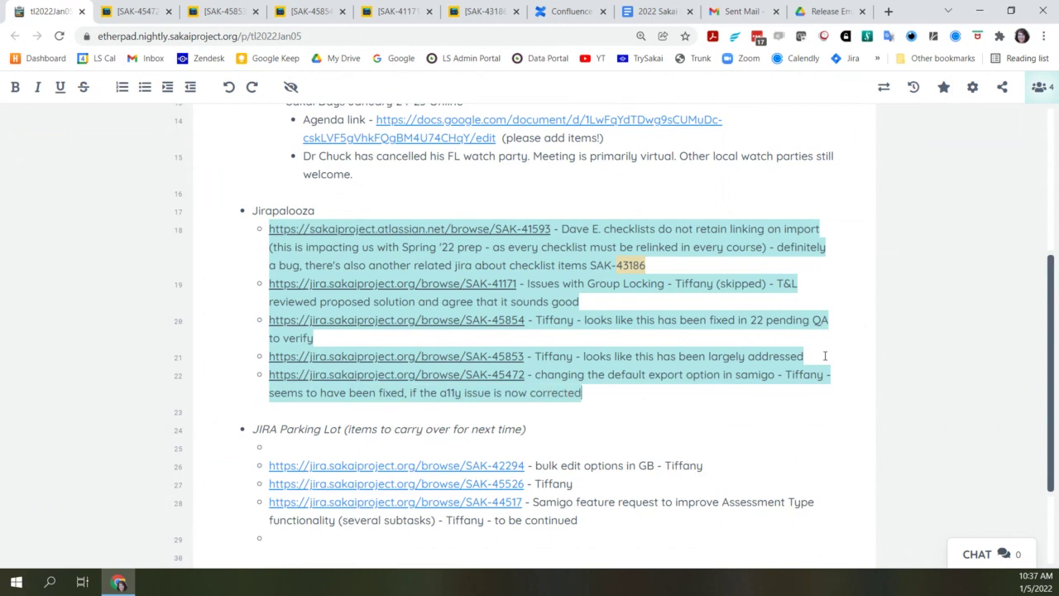
{"action": "type", "text": ". Christina"}
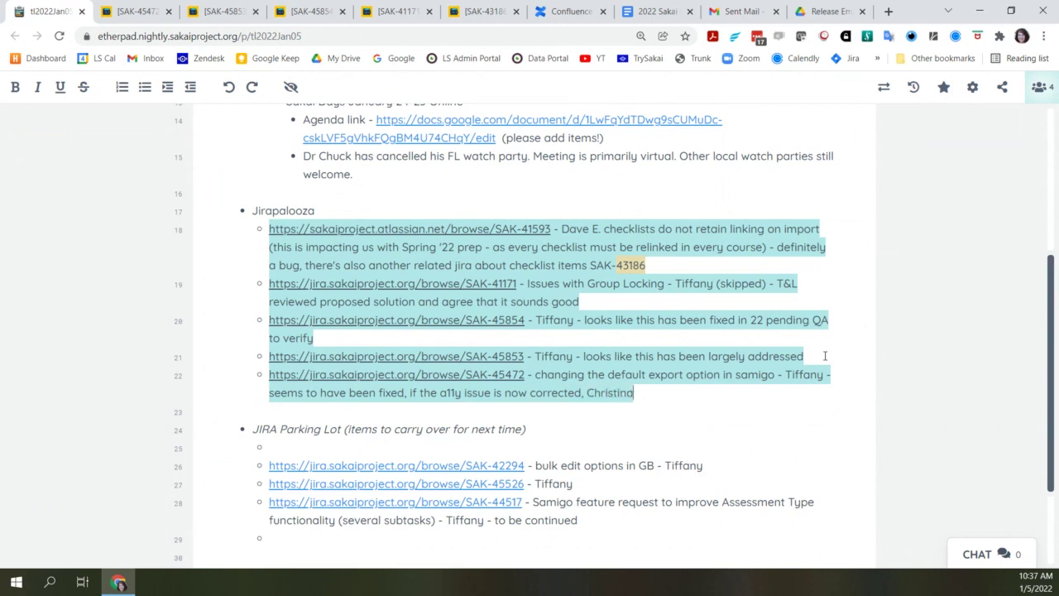
{"action": "type", "text": " will commen on"}
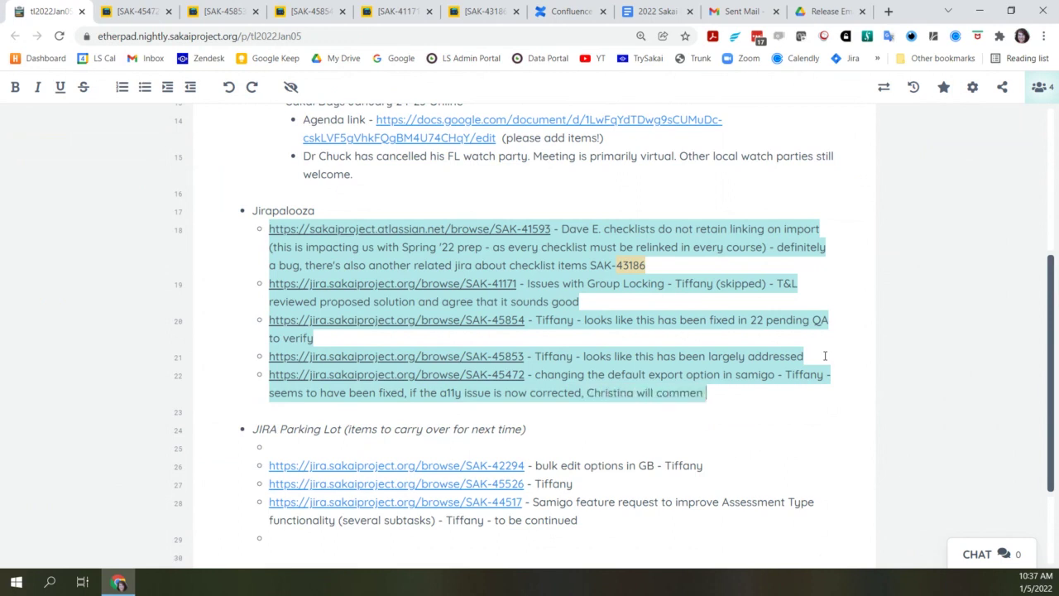
{"action": "key", "text": "BackSpace"}
{"action": "key", "text": "BackSpace"}
{"action": "key", "text": "BackSpace"}
{"action": "type", "text": "t on jira"}
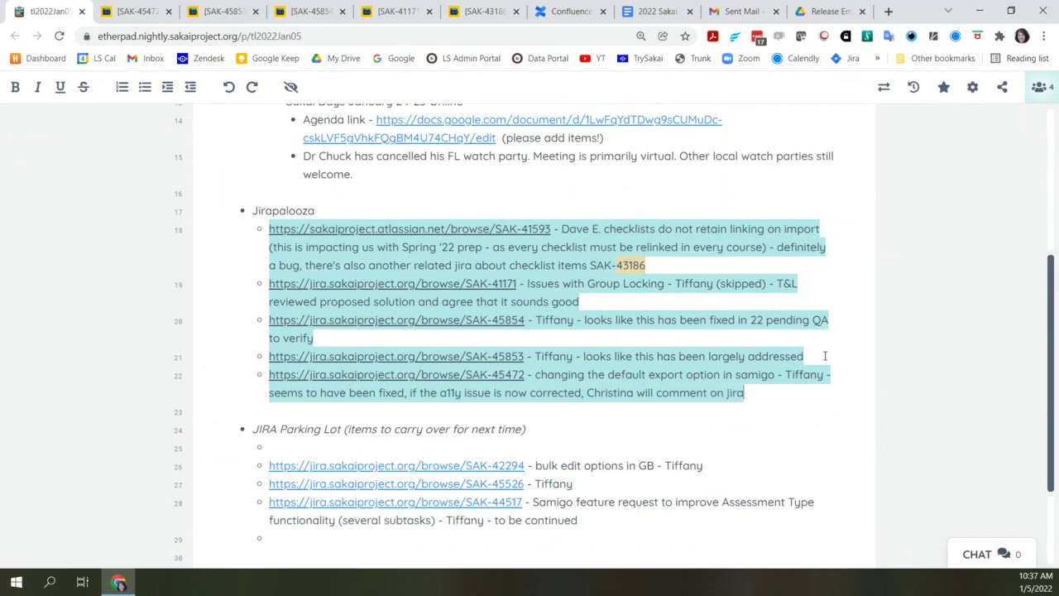
{"action": "key", "text": "Return"}
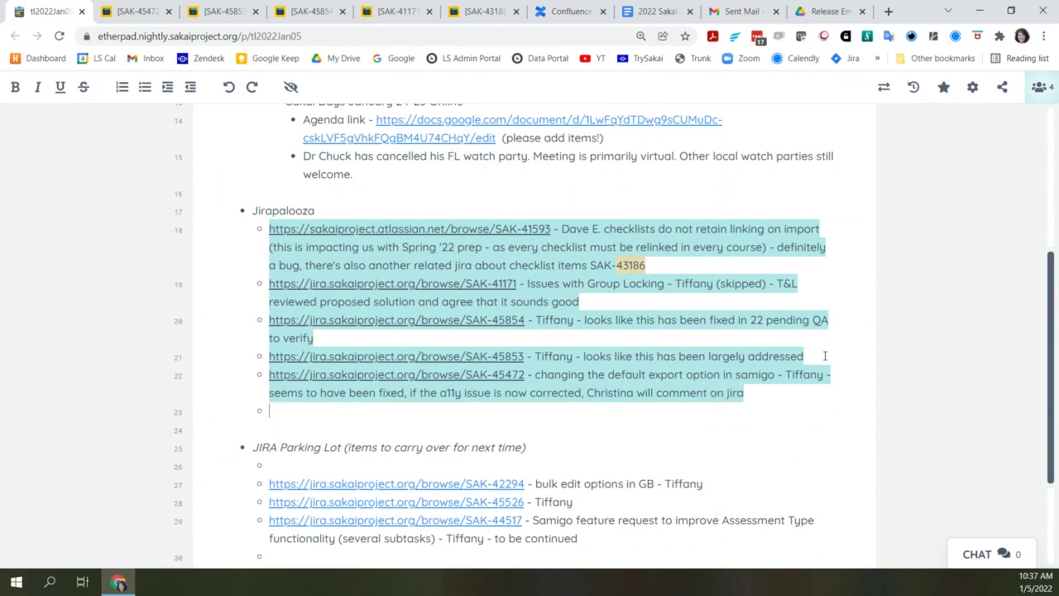
Remove the empty bullet above the SAK-42294 item in the JIRA Parking Lot
{"action": "scroll", "coordinate": [697, 420], "scroll_direction": "down", "scroll_amount": 2}
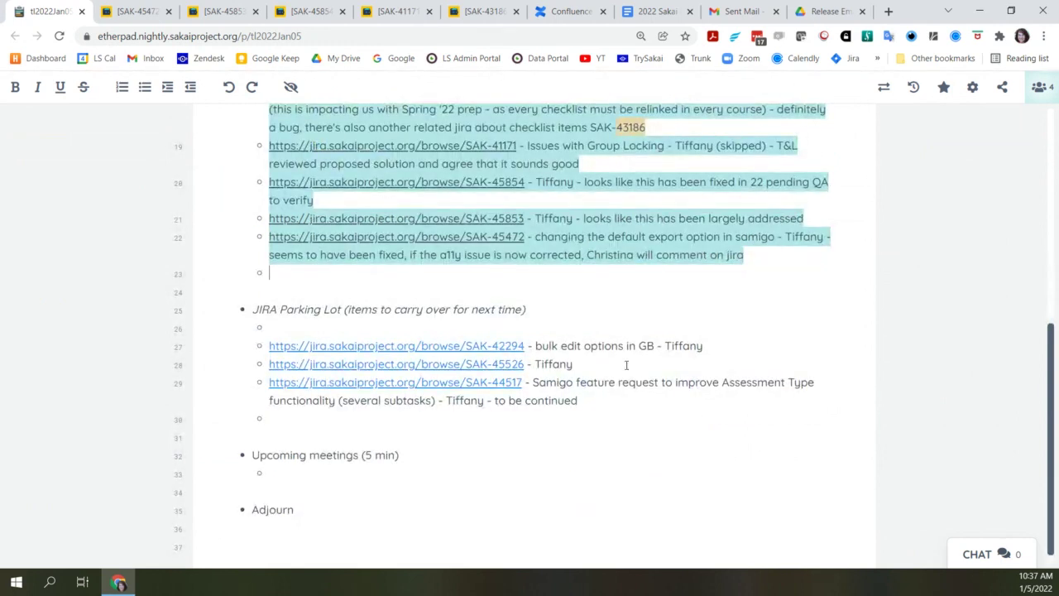
{"action": "left_click", "coordinate": [386, 322]}
{"action": "key", "text": "BackSpace"}
{"action": "key", "text": "BackSpace"}
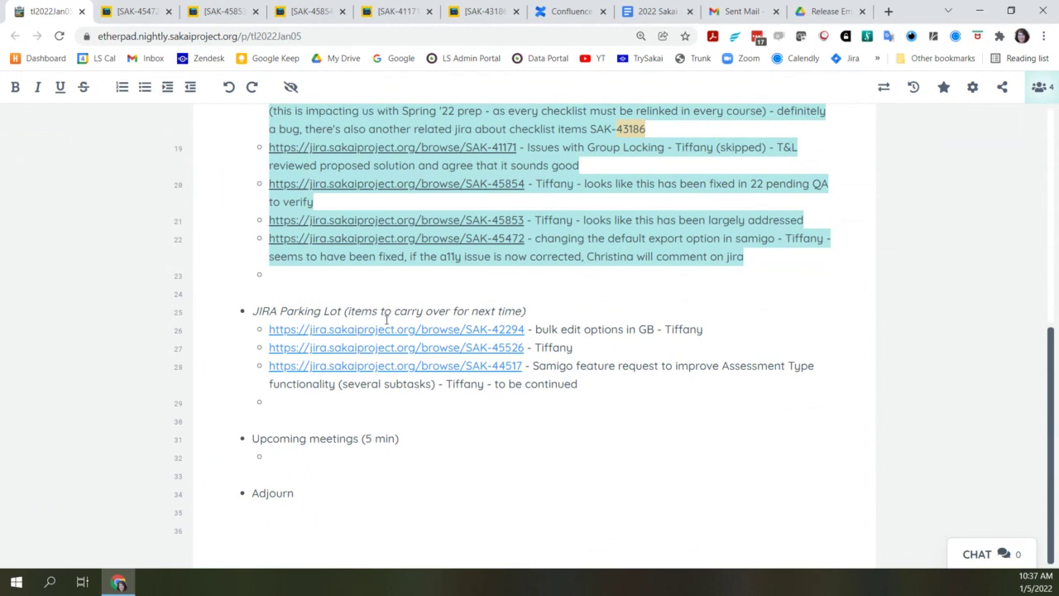
Open SAK-42294 from the JIRA Parking Lot and review its description, attached Gradebook screenshot and comments
{"action": "left_click", "coordinate": [373, 338]}
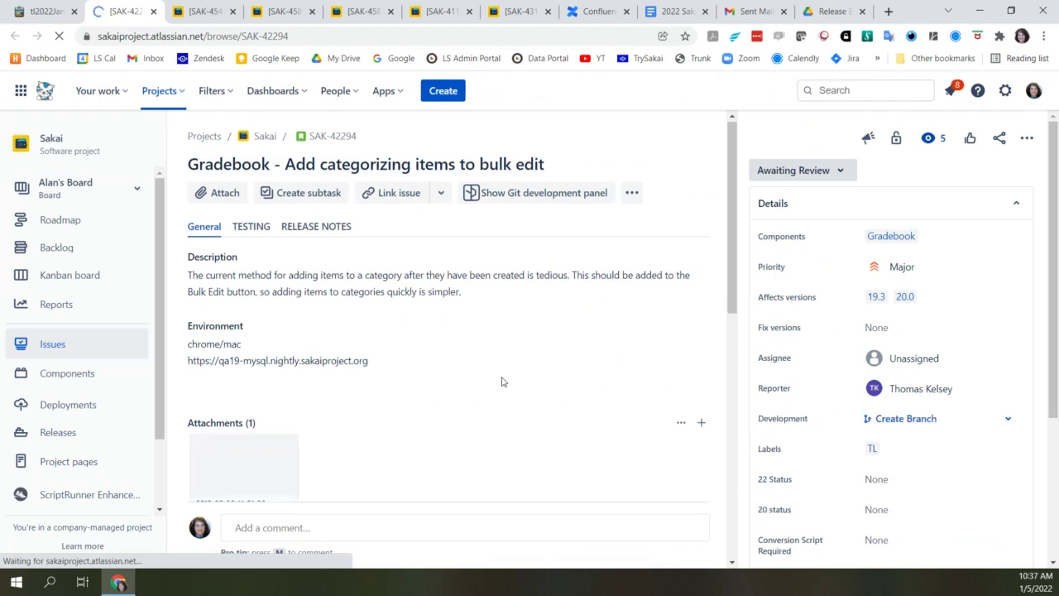
{"action": "scroll", "coordinate": [501, 381], "scroll_direction": "down", "scroll_amount": 3}
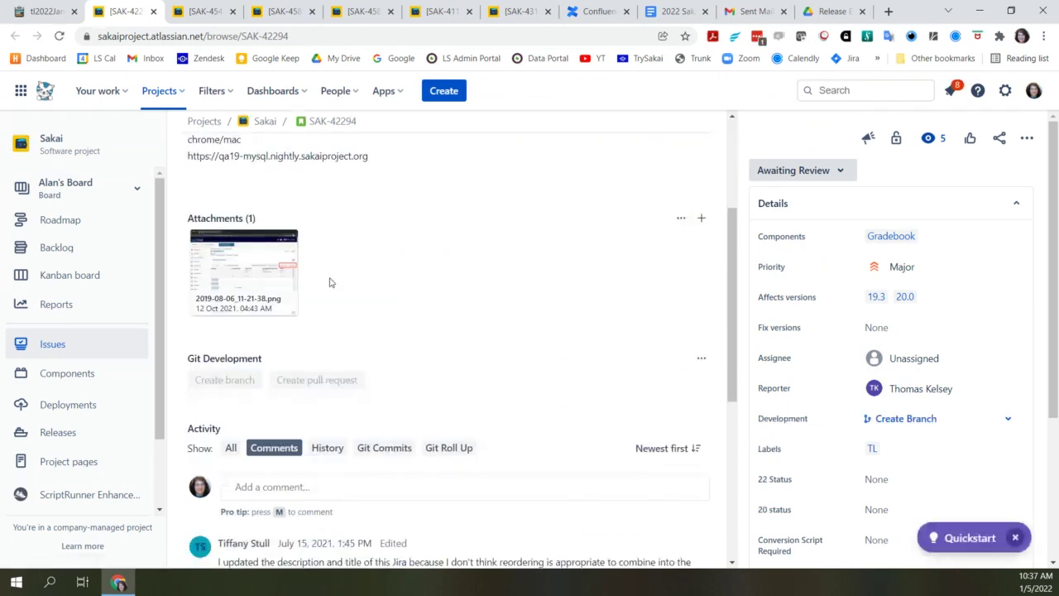
{"action": "left_click", "coordinate": [239, 263]}
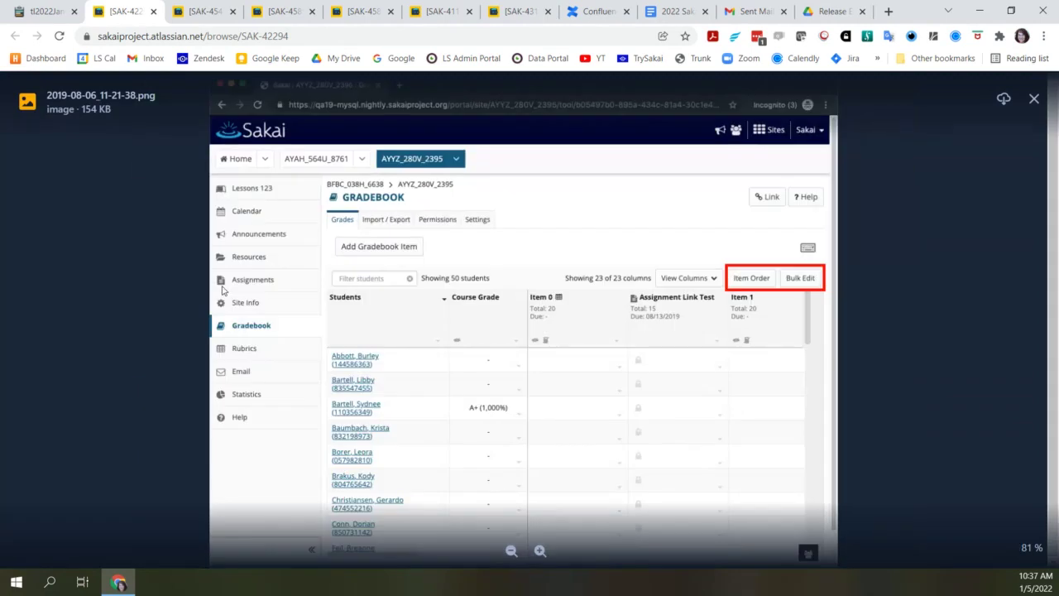
{"action": "left_click", "coordinate": [1034, 101]}
{"action": "scroll", "coordinate": [500, 326], "scroll_direction": "down", "scroll_amount": 2}
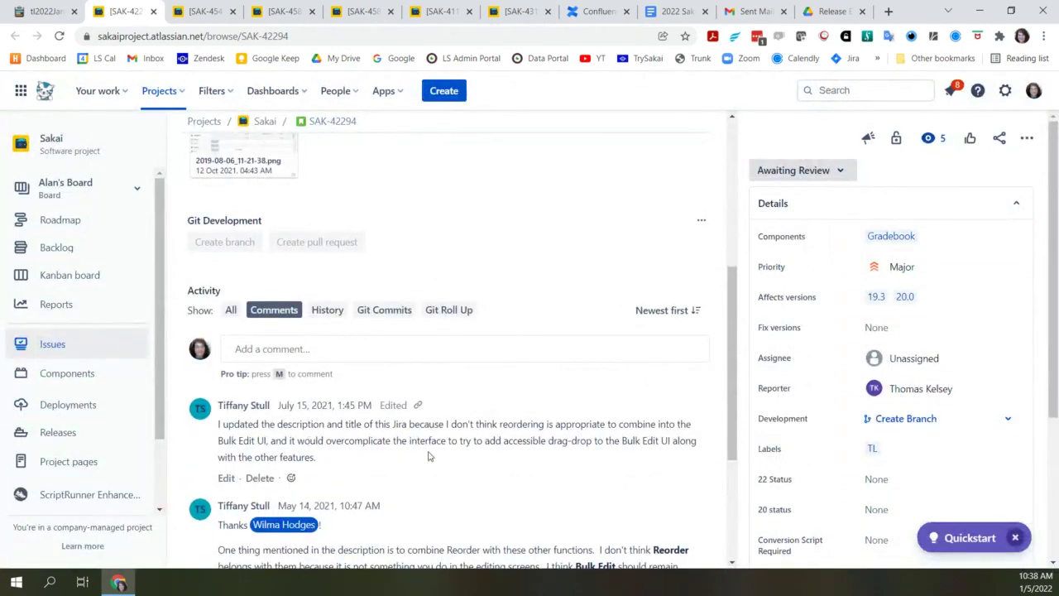
{"action": "scroll", "coordinate": [429, 455], "scroll_direction": "down", "scroll_amount": 5}
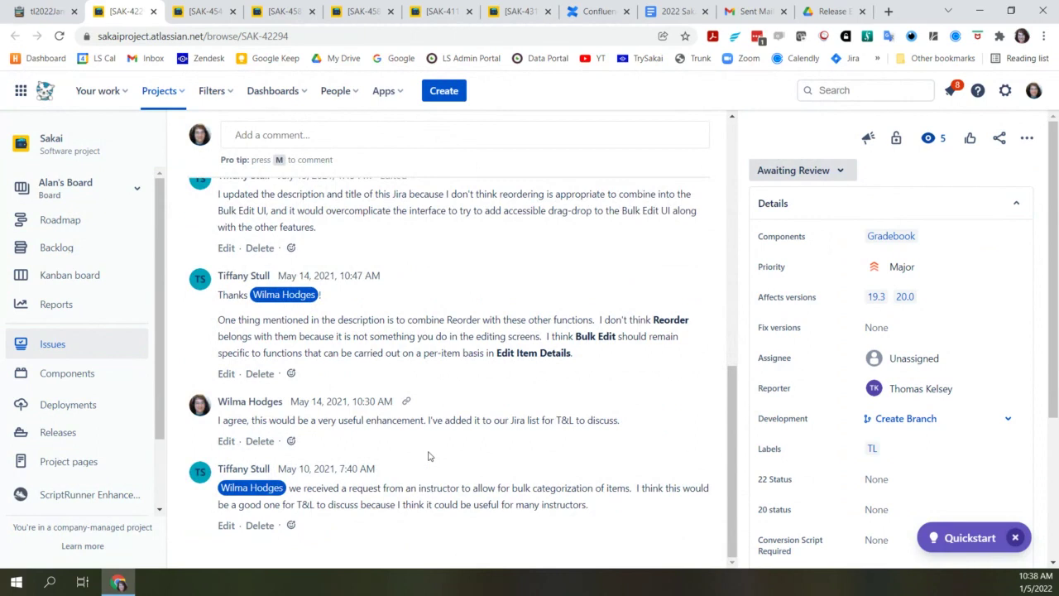
{"action": "scroll", "coordinate": [429, 455], "scroll_direction": "up", "scroll_amount": 3}
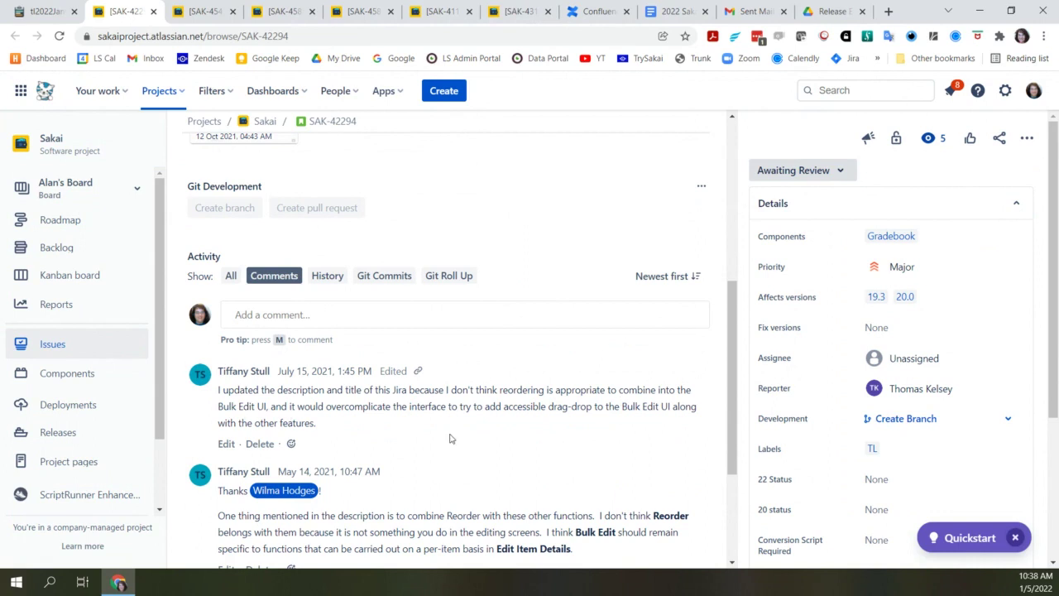
{"action": "scroll", "coordinate": [450, 438], "scroll_direction": "up", "scroll_amount": 5}
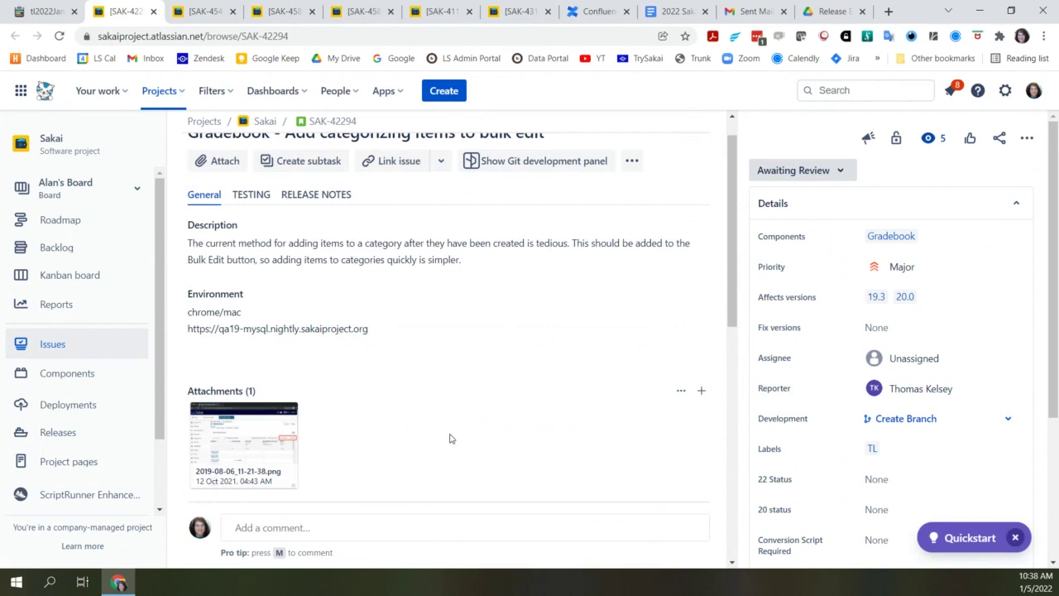
Recheck the Item Order and Bulk Edit controls in SAK-42294's attached screenshot, and reread the comments about keeping Reorder separate
{"action": "left_click", "coordinate": [244, 440]}
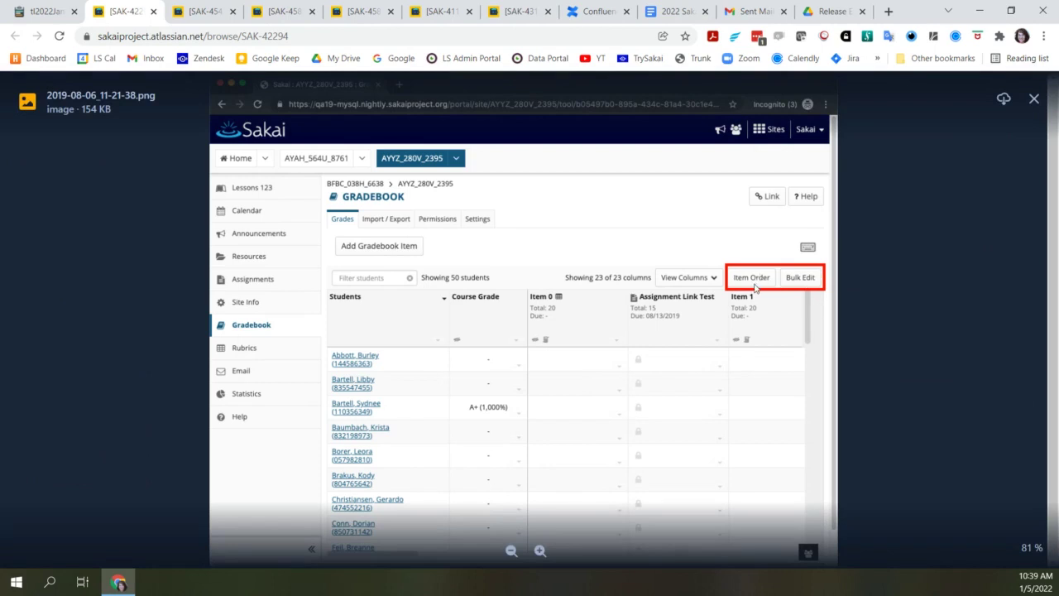
{"action": "left_click", "coordinate": [1034, 98]}
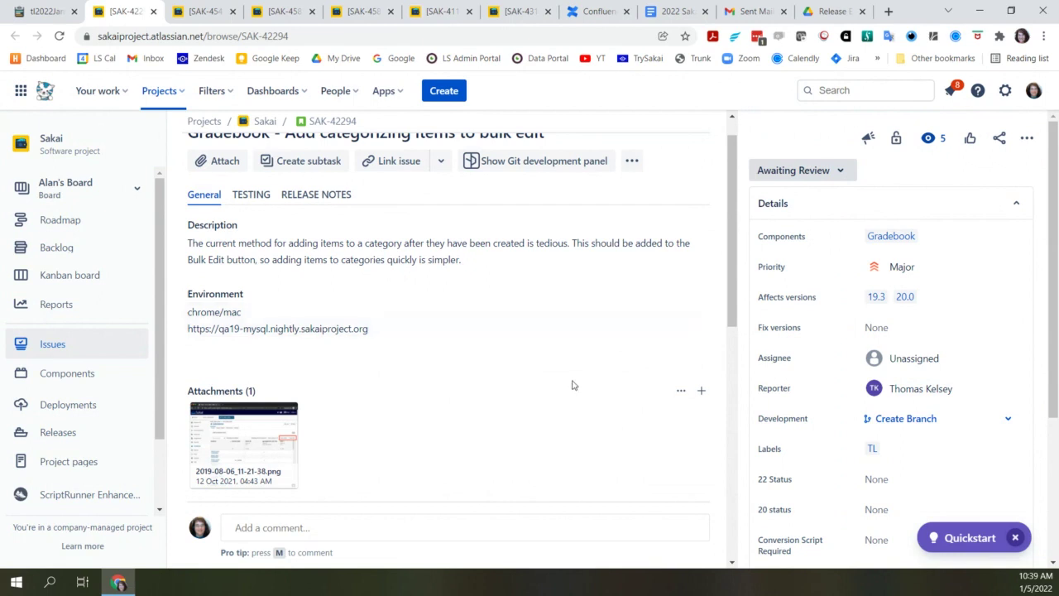
{"action": "scroll", "coordinate": [571, 384], "scroll_direction": "down", "scroll_amount": 5}
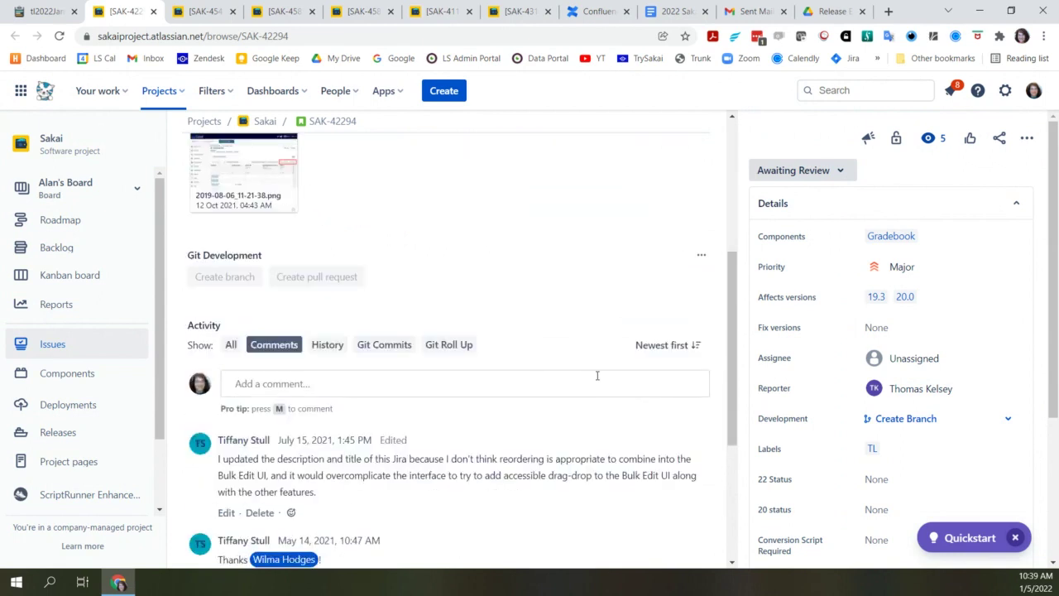
{"action": "scroll", "coordinate": [612, 376], "scroll_direction": "down", "scroll_amount": 2}
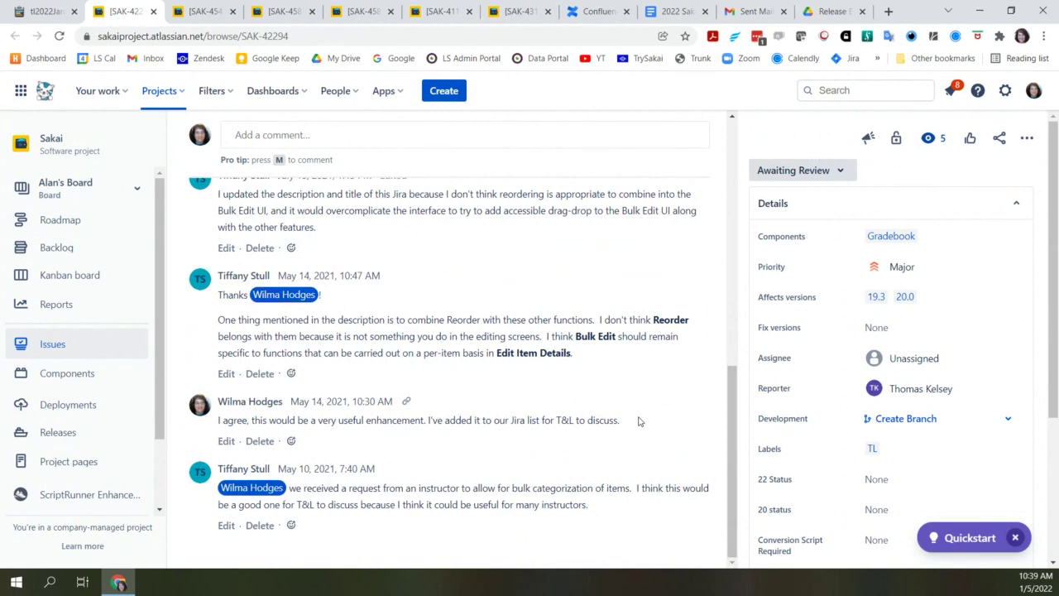
{"action": "scroll", "coordinate": [638, 421], "scroll_direction": "up", "scroll_amount": 10}
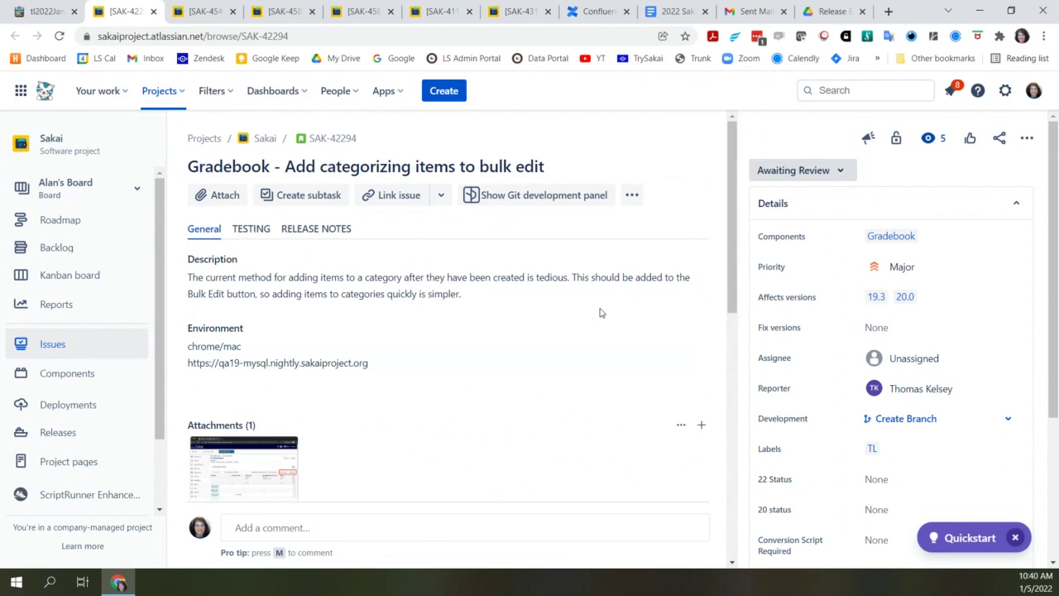
{"action": "scroll", "coordinate": [569, 322], "scroll_direction": "down", "scroll_amount": 4}
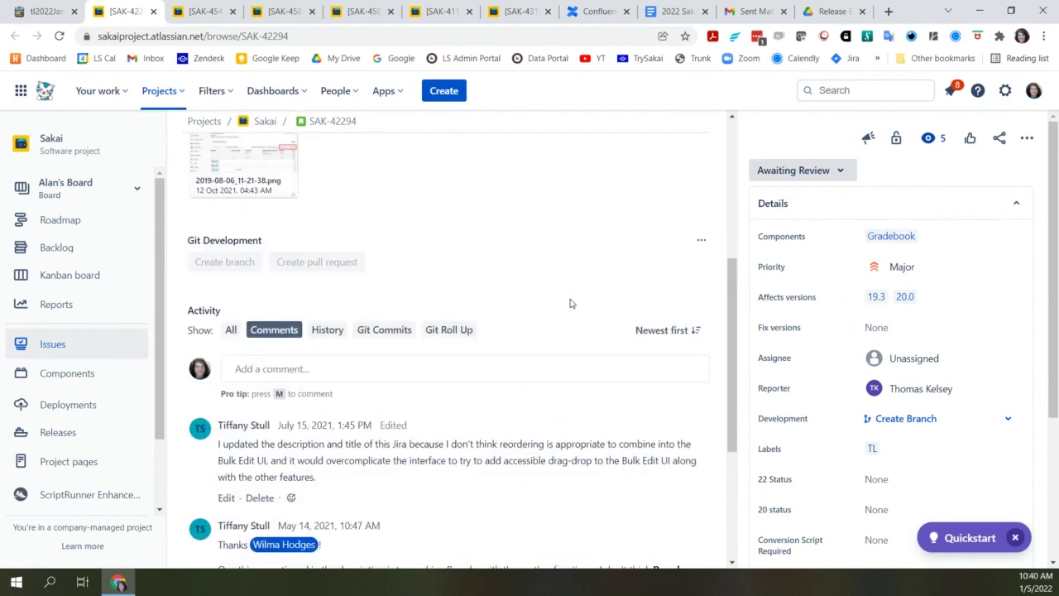
{"action": "scroll", "coordinate": [569, 304], "scroll_direction": "down", "scroll_amount": 1}
{"action": "scroll", "coordinate": [569, 303], "scroll_direction": "up", "scroll_amount": 5}
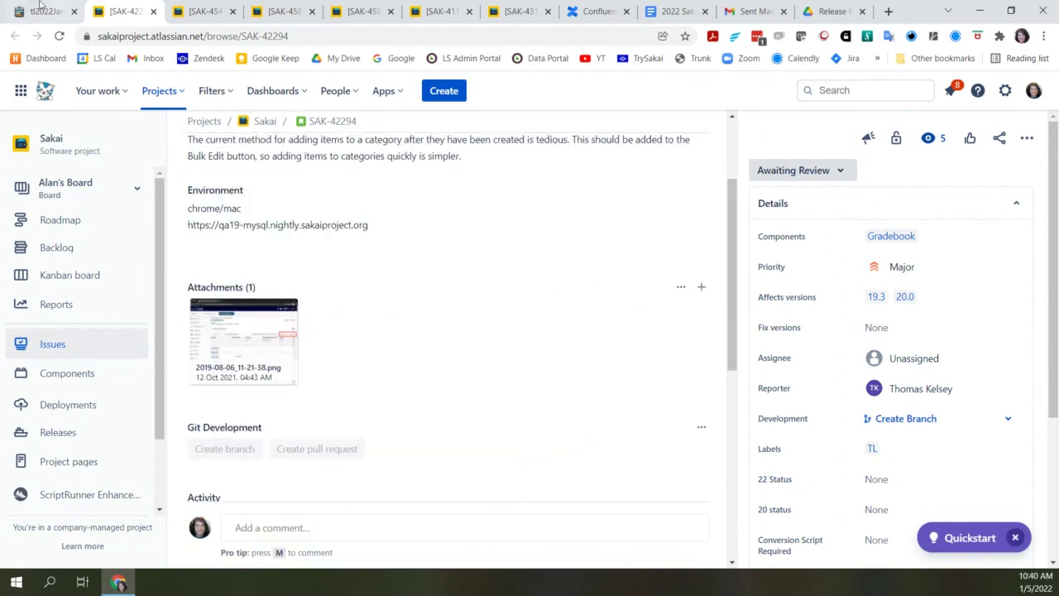
In the Etherpad notes, move the SAK-42294 item from the JIRA Parking Lot into the empty bullet at the end of Jirapalooza
{"action": "key", "text": "ctrl+1"}
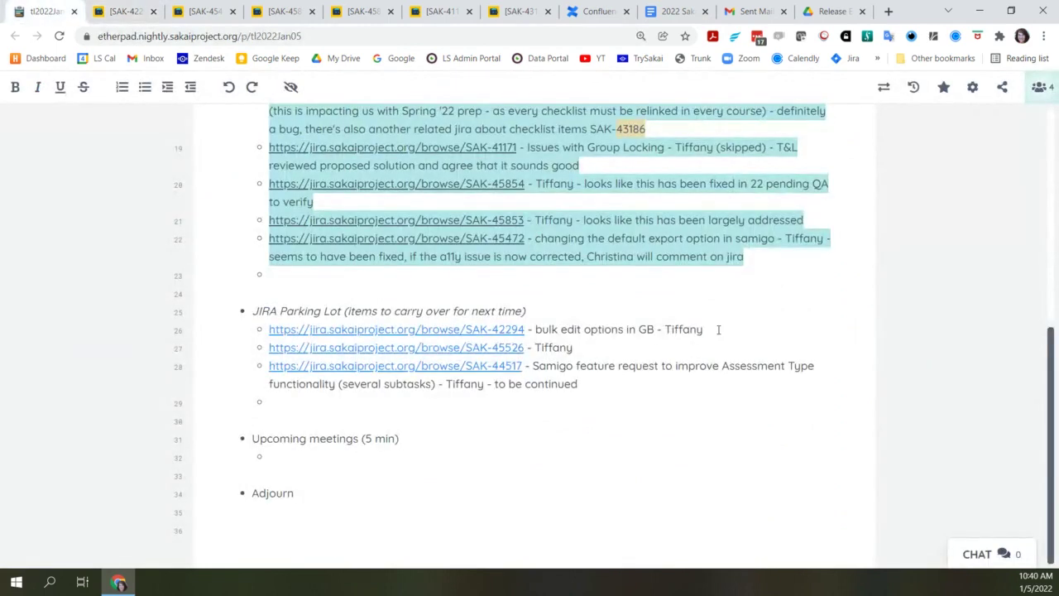
{"action": "left_click_drag", "start_coordinate": [704, 330], "coordinate": [241, 340]}
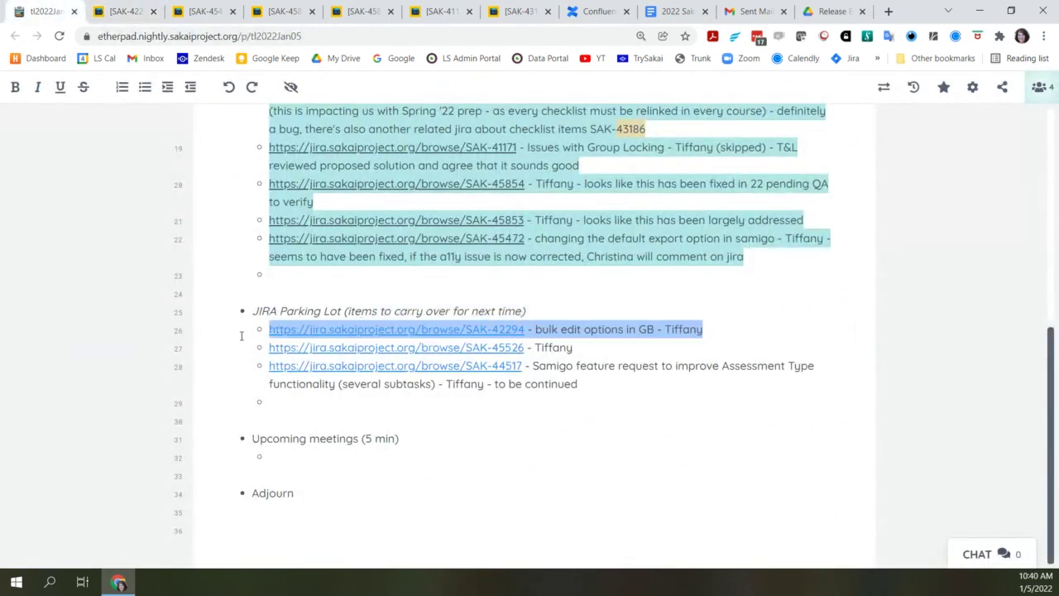
{"action": "key", "text": "ctrl+x"}
{"action": "left_click", "coordinate": [535, 273]}
{"action": "key", "text": "ctrl+v"}
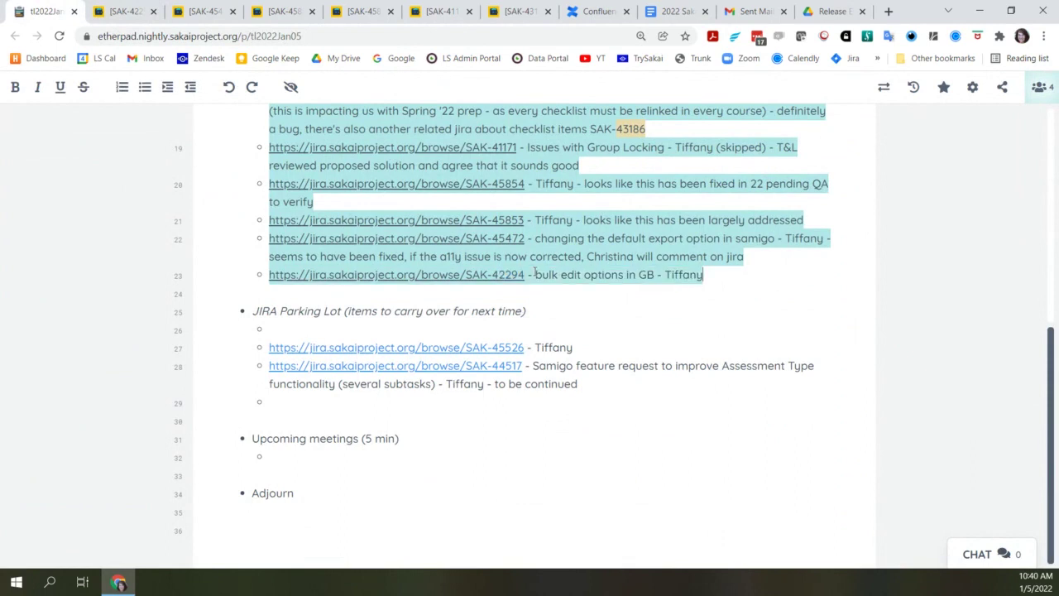
Append "- agree that this a good change, but reorder should stay separate as" the commenter "suggests in comments" to SAK-42294, and add an empty bullet below
{"action": "type", "text": "- agree that this a "}
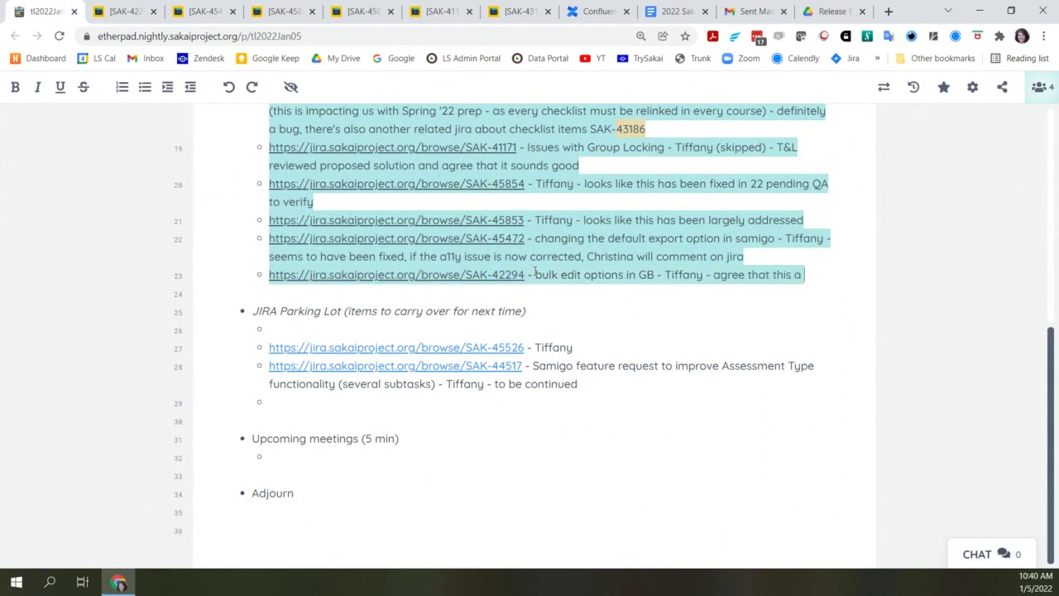
{"action": "type", "text": "a"}
{"action": "key", "text": "BackSpace"}
{"action": "key", "text": "BackSpace"}
{"action": "type", "text": "good chang"}
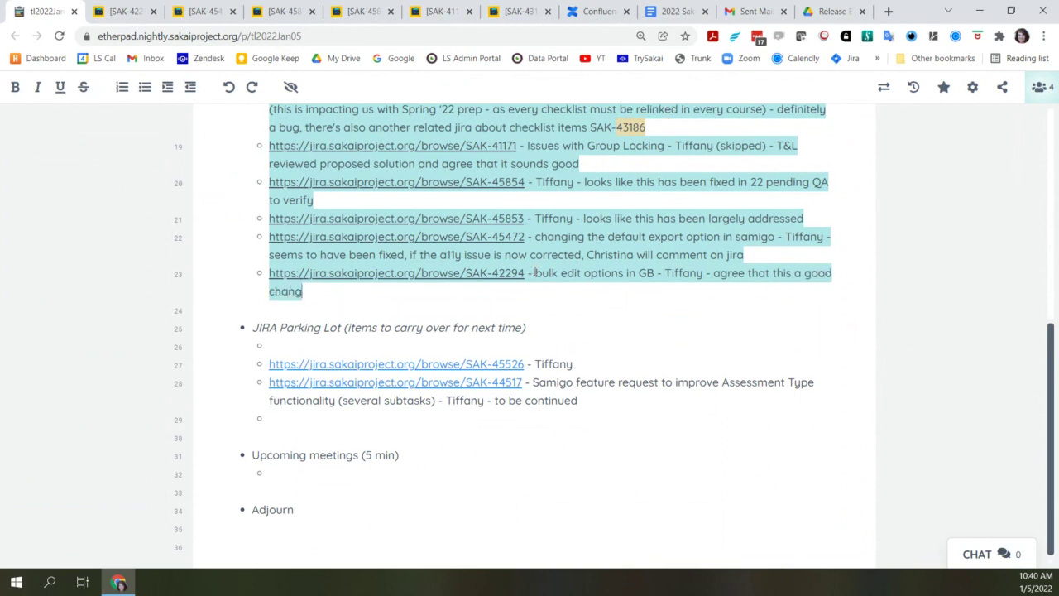
{"action": "type", "text": "e, but reod"}
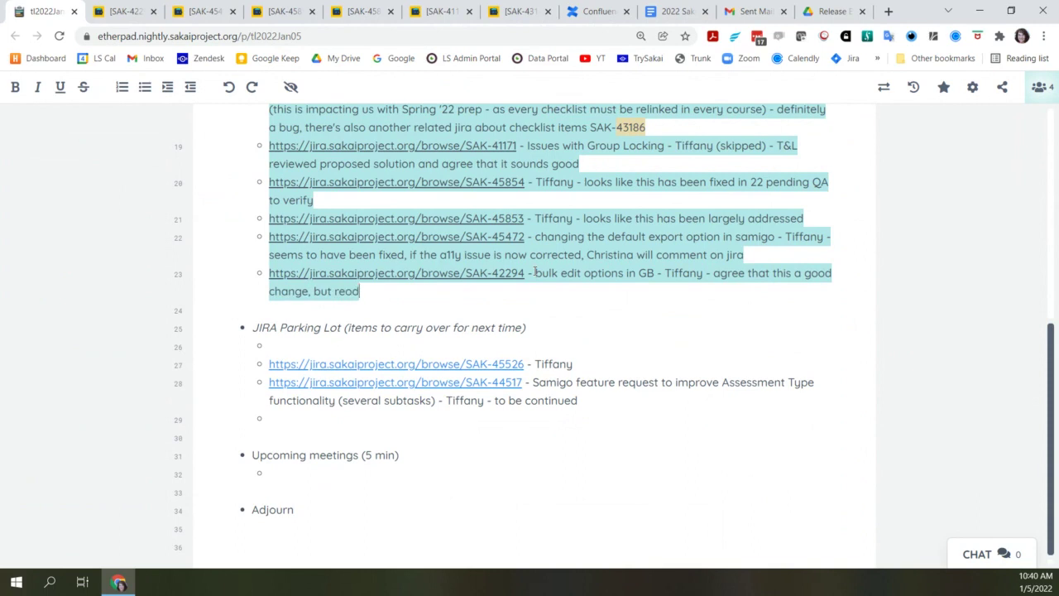
{"action": "key", "text": "BackSpace"}
{"action": "type", "text": "r"}
{"action": "key", "text": "BackSpace"}
{"action": "type", "text": "order should"}
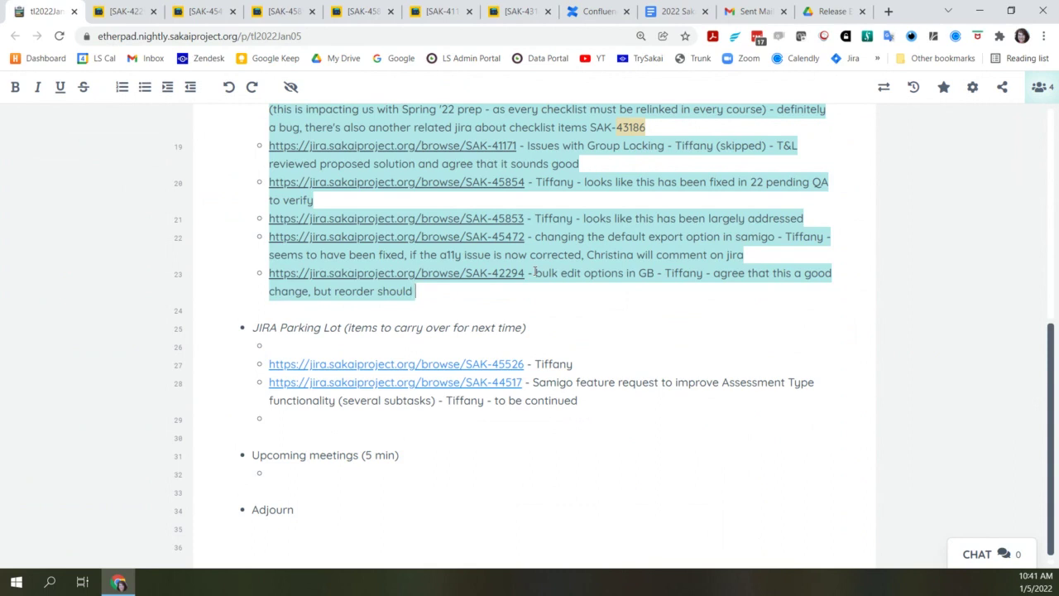
{"action": "type", "text": "stay separate as "}
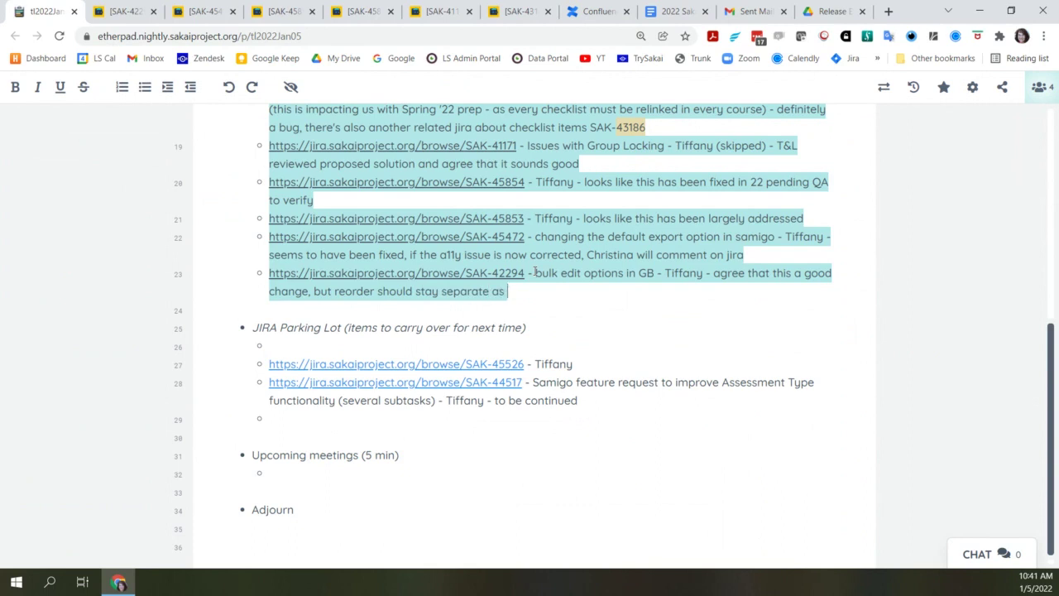
{"action": "type", "text": "Tuffany"}
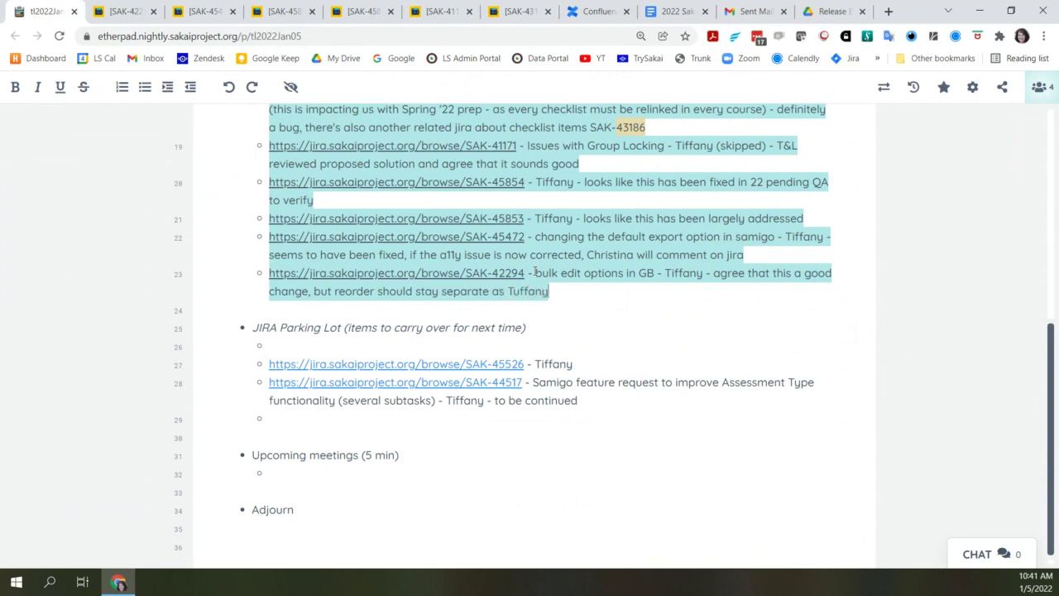
{"action": "key", "text": "BackSpace"}
{"action": "key", "text": "BackSpace"}
{"action": "key", "text": "BackSpace"}
{"action": "key", "text": "BackSpace"}
{"action": "key", "text": "BackSpace"}
{"action": "key", "text": "BackSpace"}
{"action": "type", "text": "iffa"}
{"action": "type", "text": "ny "}
{"action": "type", "text": "suggest"}
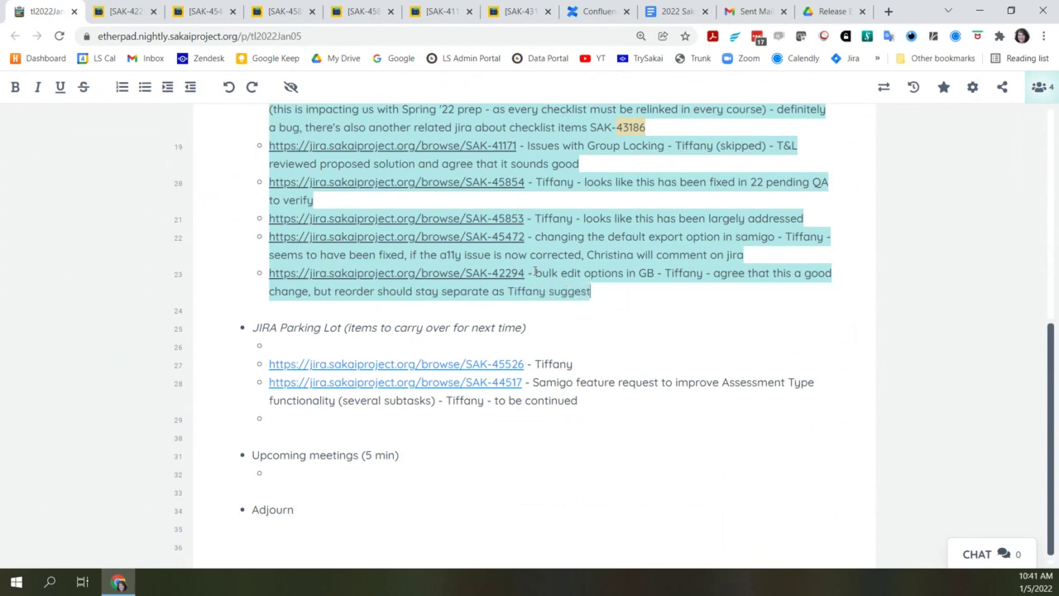
{"action": "type", "text": "s in comments"}
{"action": "key", "text": "Return"}
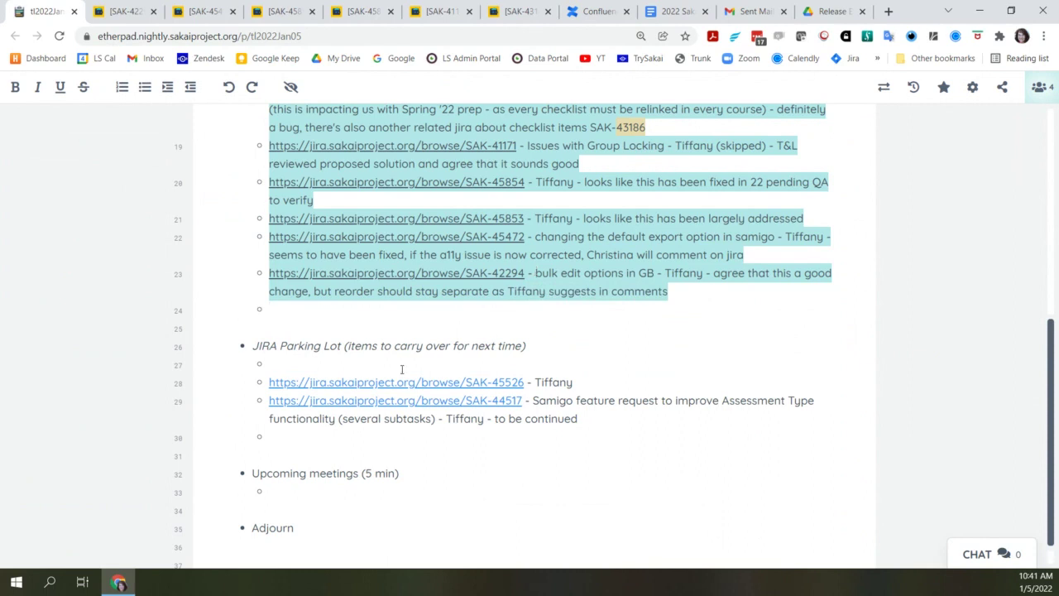
Remove the empty first bullet in the JIRA Parking Lot and move the SAK-45526 item to the empty bullet ending Jirapalooza
{"action": "key", "text": "Delete"}
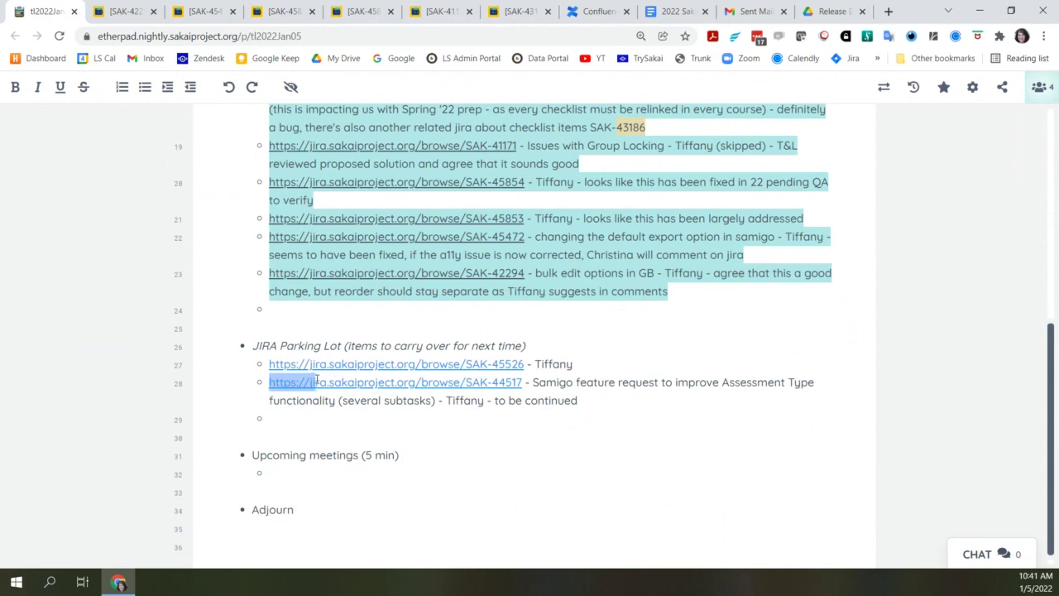
{"action": "left_click", "coordinate": [259, 373], "text": "shift"}
{"action": "key", "text": "BackSpace"}
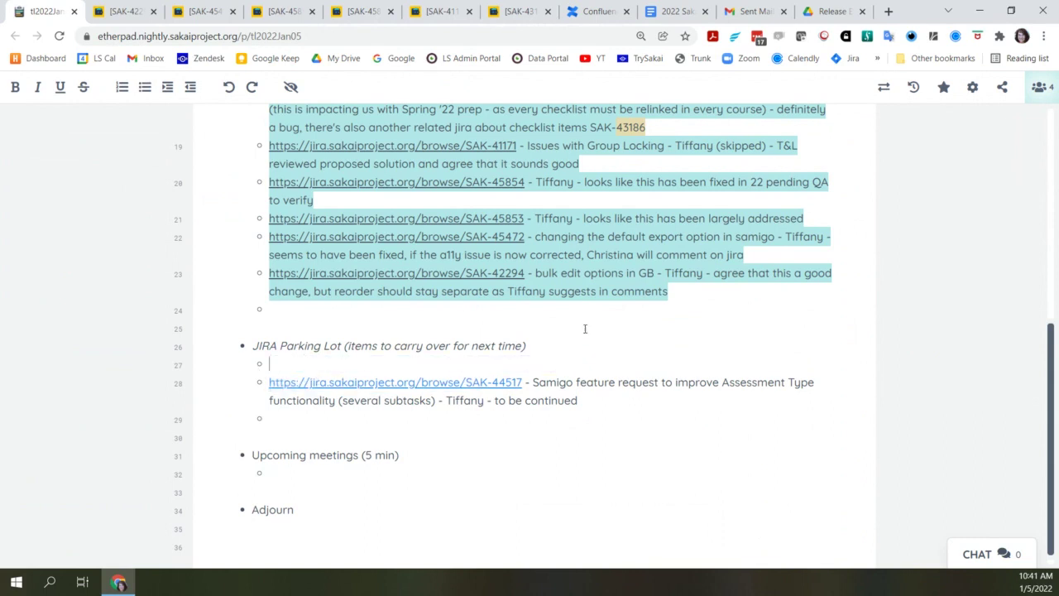
{"action": "left_click", "coordinate": [583, 314]}
{"action": "key", "text": "ctrl+v"}
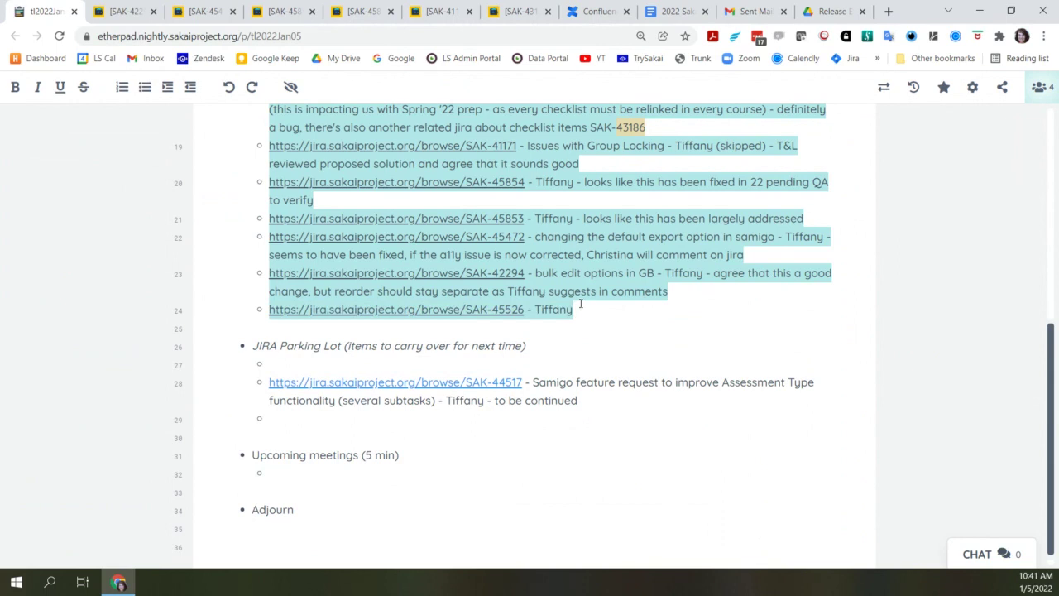
Open SAK-45526 and review its description, suggested order of page option groupings and linked issues
{"action": "left_click", "coordinate": [461, 312]}
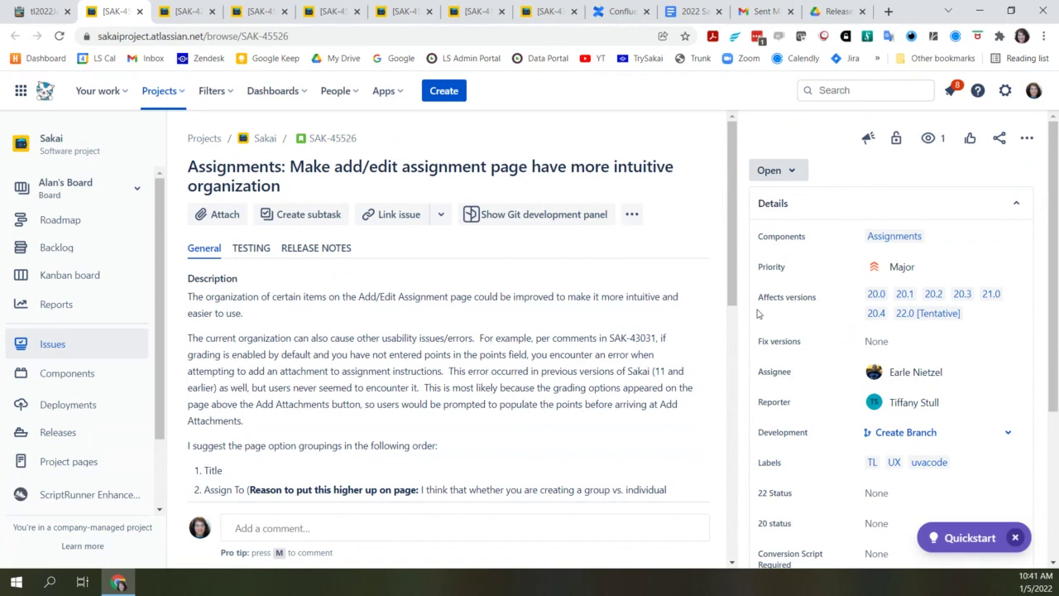
{"action": "scroll", "coordinate": [741, 240], "scroll_direction": "down", "scroll_amount": 3}
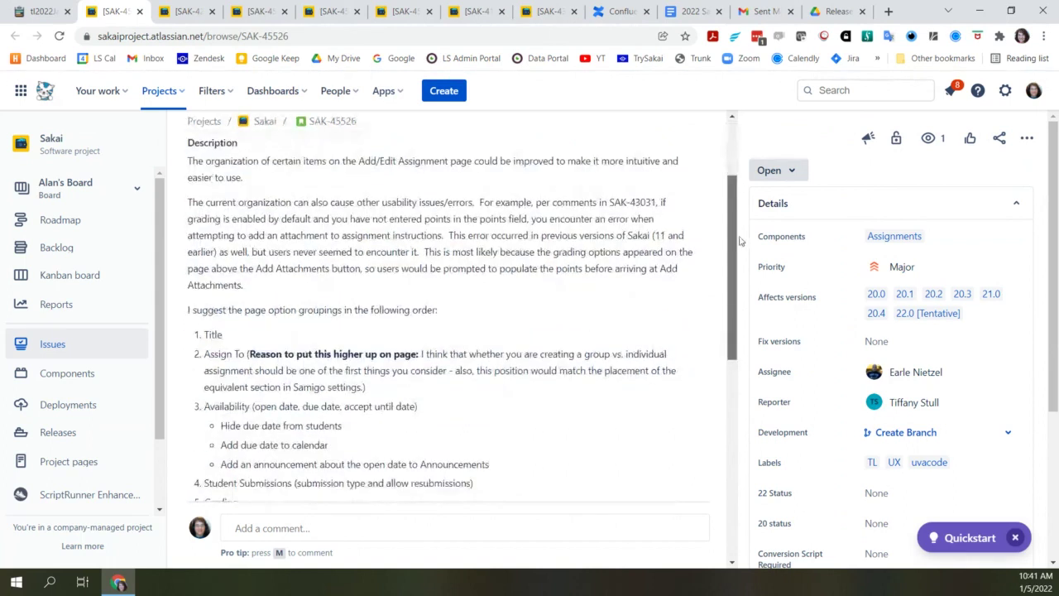
{"action": "scroll", "coordinate": [743, 248], "scroll_direction": "down", "scroll_amount": 2}
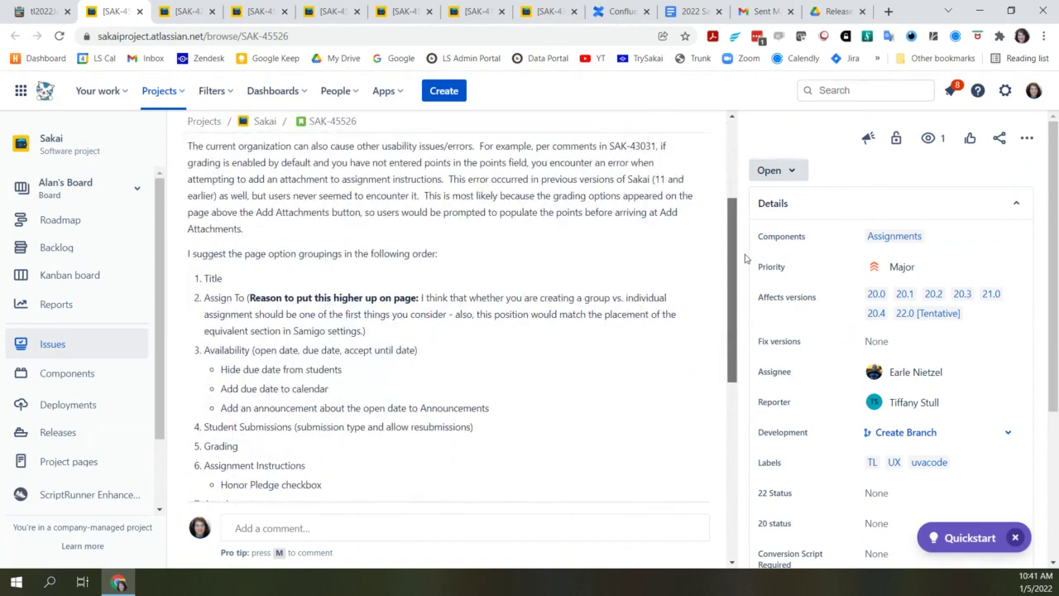
{"action": "scroll", "coordinate": [745, 259], "scroll_direction": "down", "scroll_amount": 2}
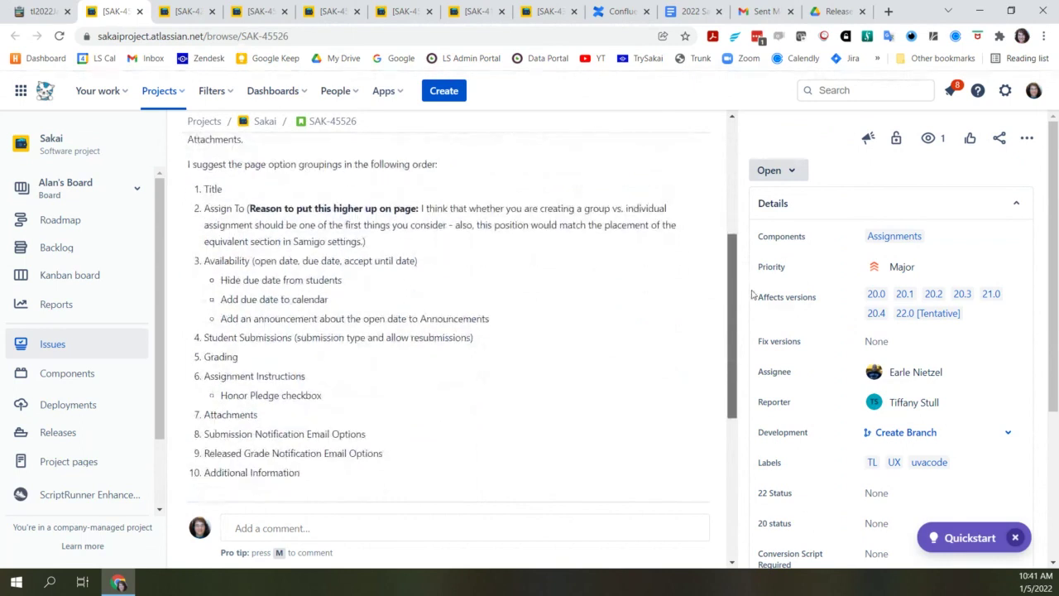
{"action": "scroll", "coordinate": [754, 298], "scroll_direction": "down", "scroll_amount": 7}
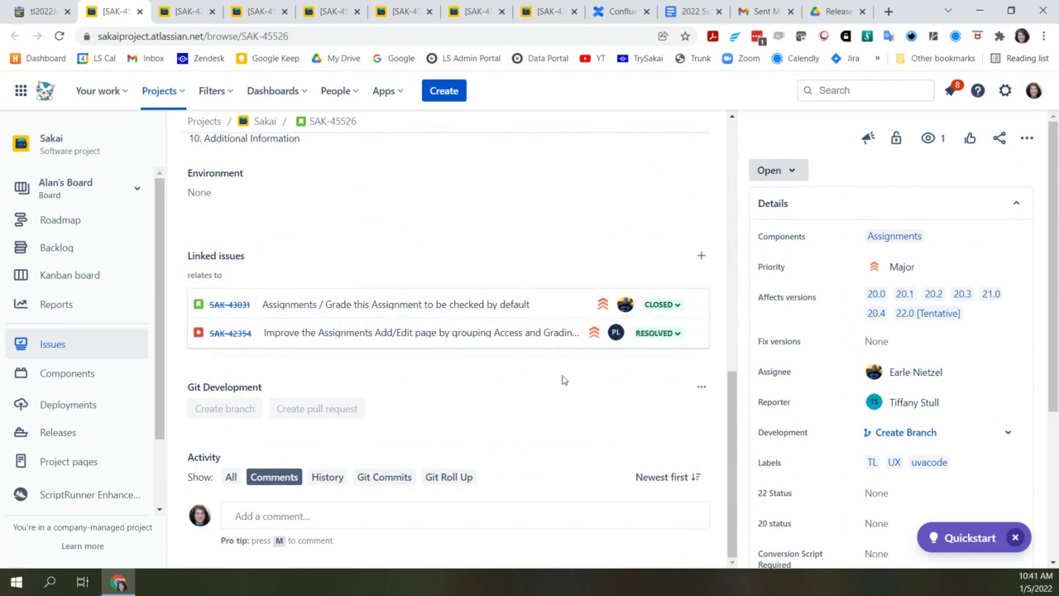
{"action": "mouse_move", "coordinate": [733, 429]}
{"action": "left_mouse_down"}
{"action": "mouse_move", "coordinate": [719, 215]}
{"action": "mouse_move", "coordinate": [731, 421]}
{"action": "left_mouse_up"}
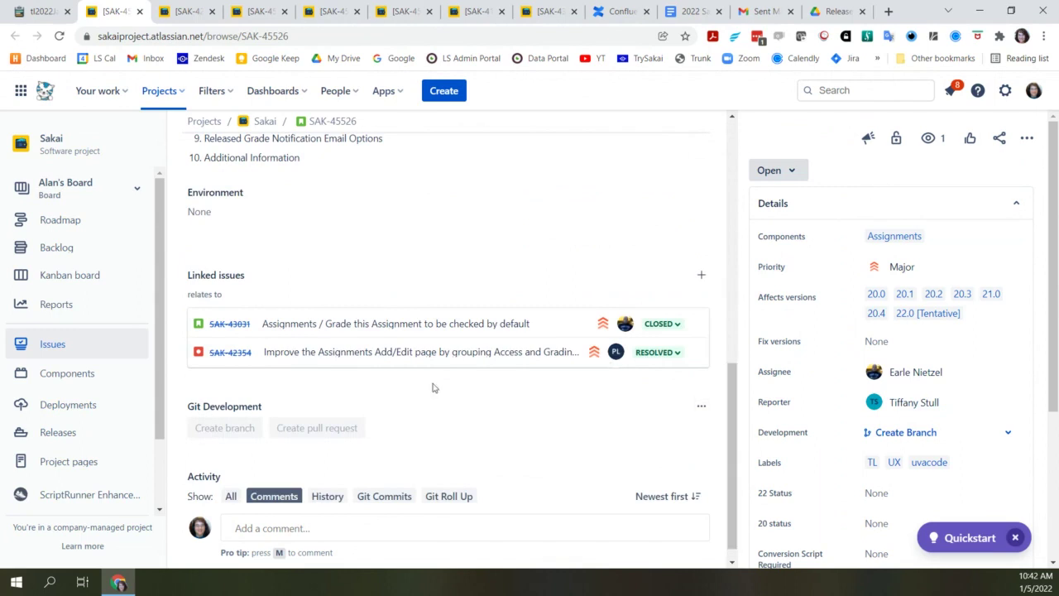
{"action": "left_click_drag", "start_coordinate": [733, 429], "coordinate": [709, 201]}
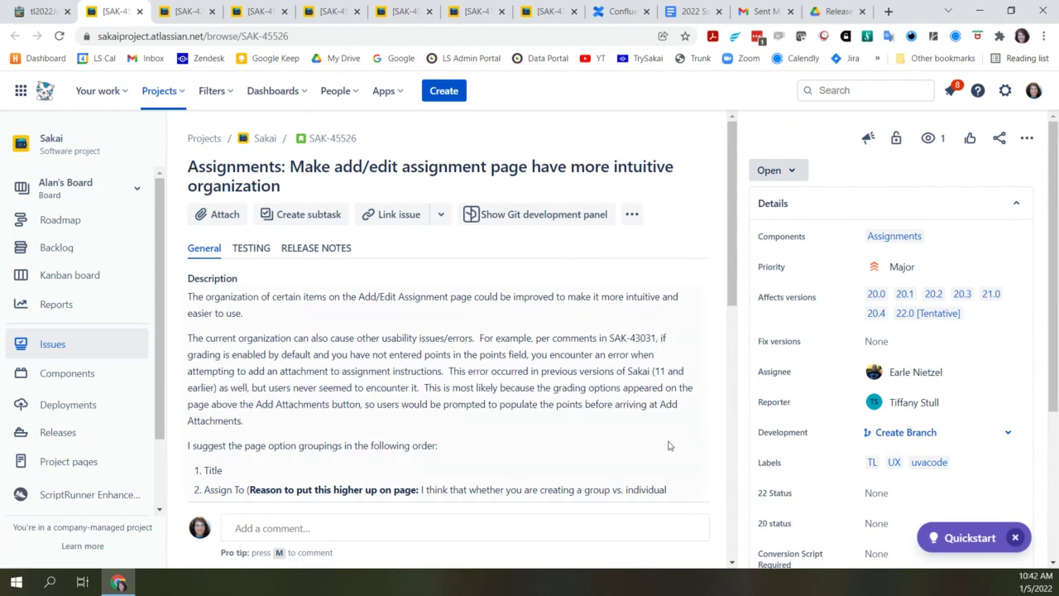
Read the suggested option order in SAK-45526 and bring Sakai's Add new assignment page into the main browser window to inspect its sections
{"action": "scroll", "coordinate": [598, 419], "scroll_direction": "down", "scroll_amount": 5}
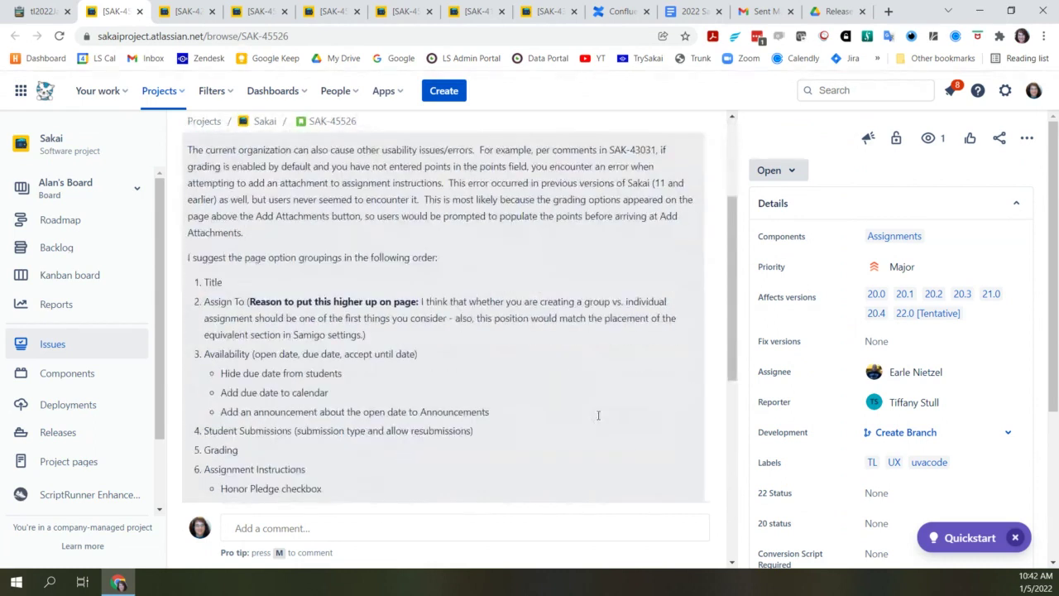
{"action": "scroll", "coordinate": [597, 419], "scroll_direction": "down", "scroll_amount": 1}
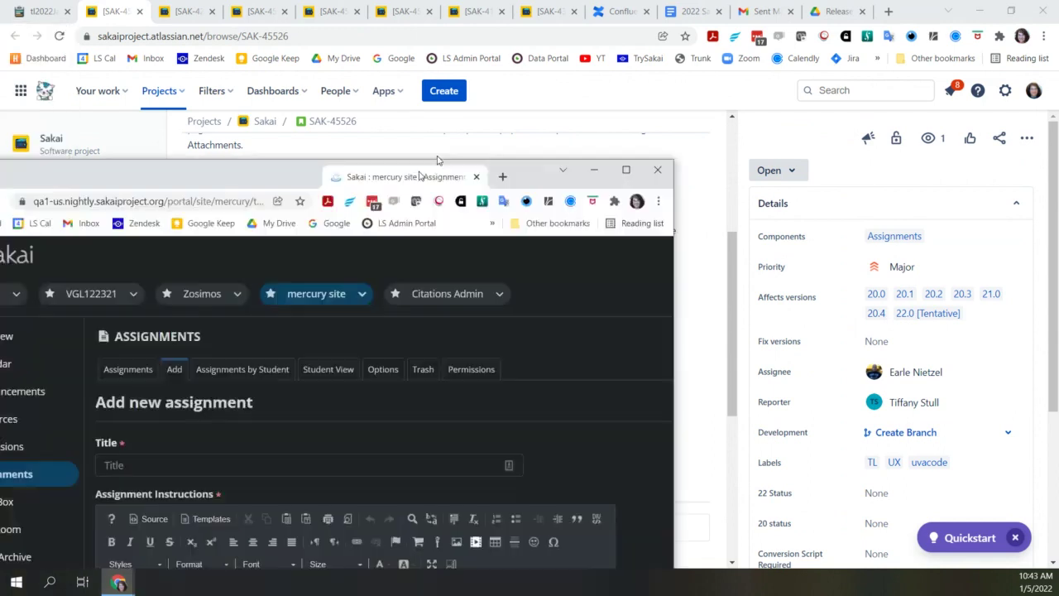
{"action": "left_click", "coordinate": [118, 583]}
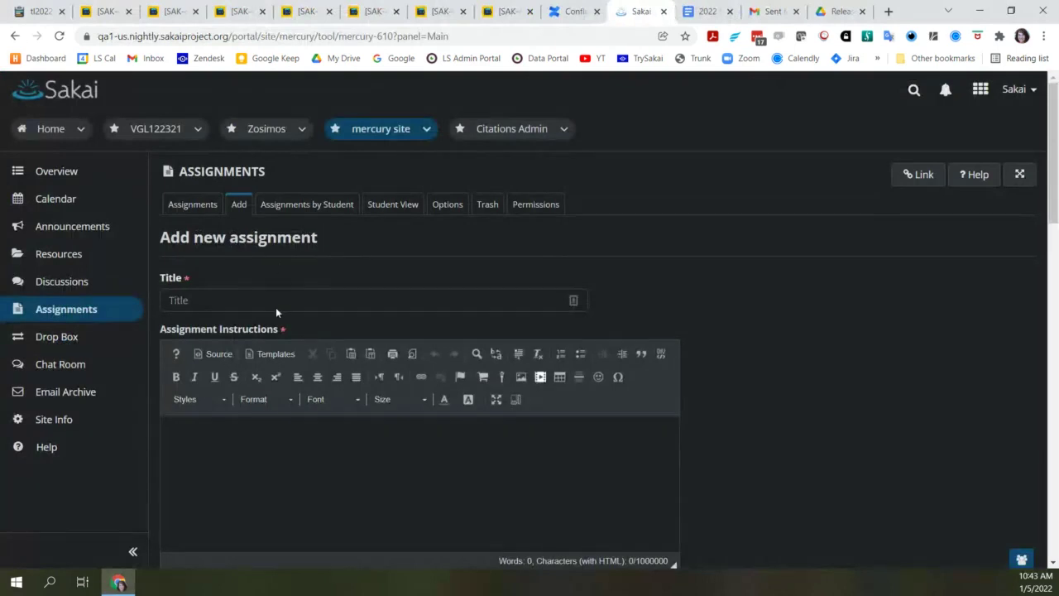
{"action": "scroll", "coordinate": [855, 399], "scroll_direction": "down", "scroll_amount": 1}
{"action": "scroll", "coordinate": [855, 403], "scroll_direction": "down", "scroll_amount": 2}
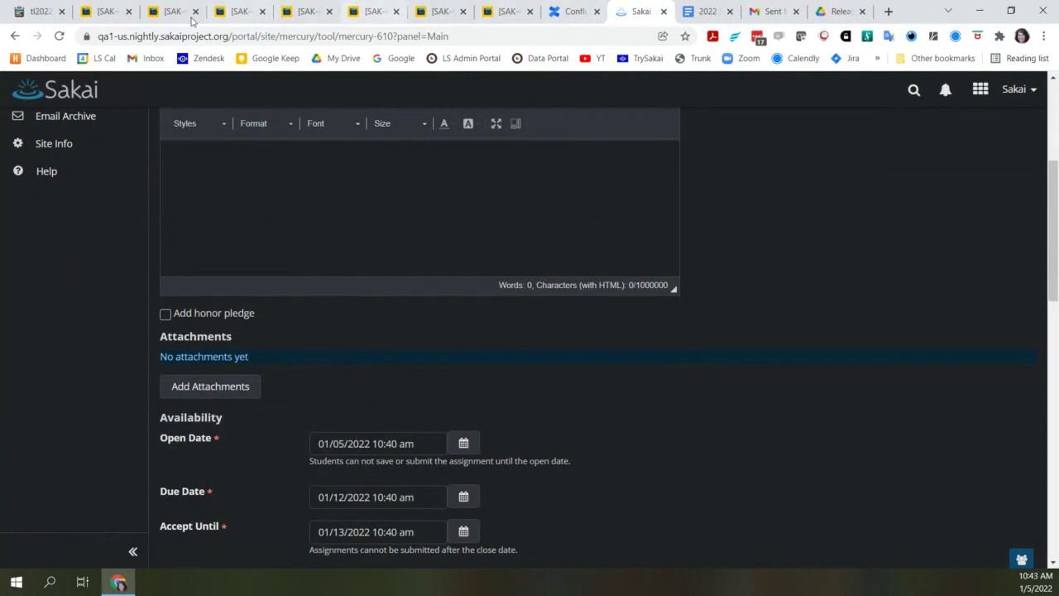
Close the Confluence Dashboard page and return to the SAK-45526 issue
{"action": "left_click", "coordinate": [571, 12]}
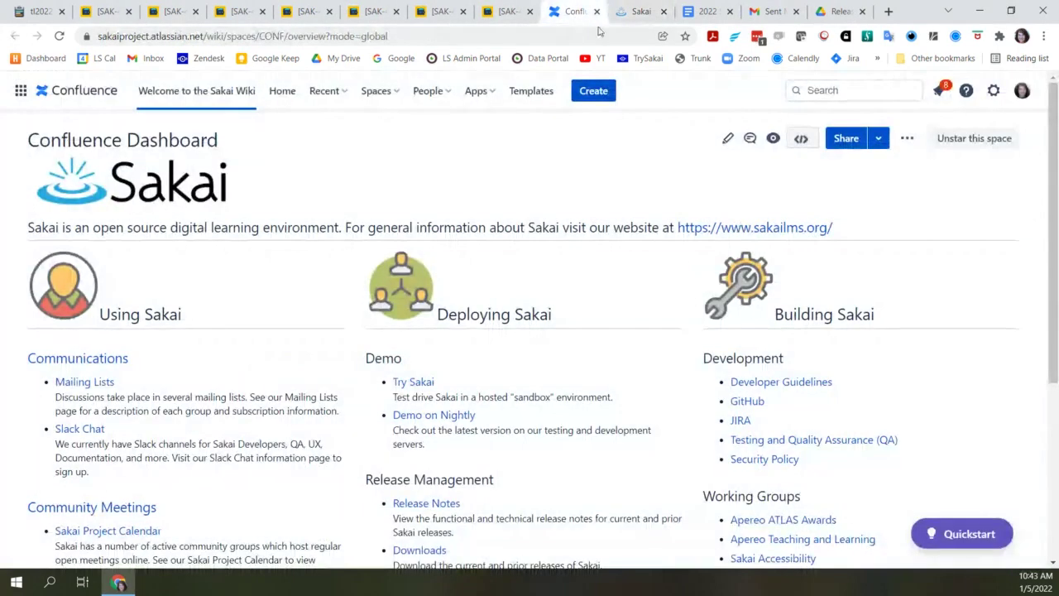
{"action": "left_click", "coordinate": [596, 12]}
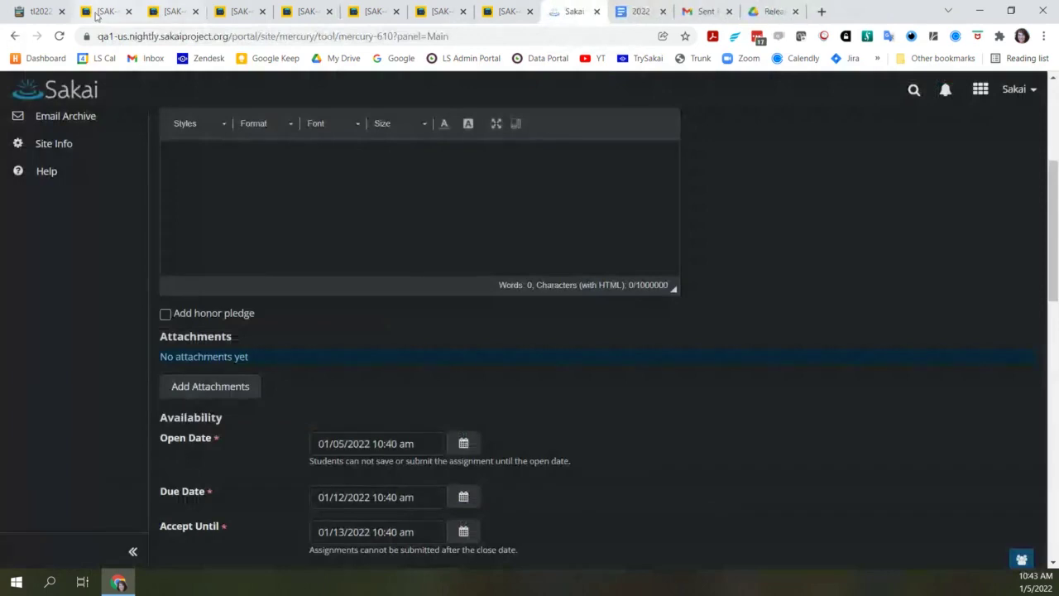
{"action": "left_click", "coordinate": [99, 12]}
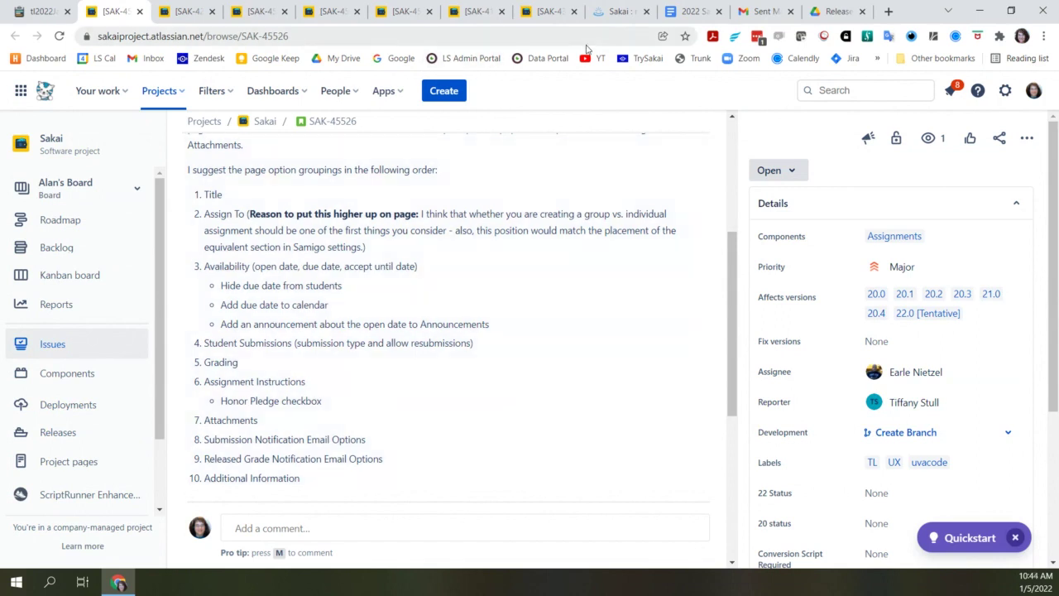
Examine the section order on Sakai's Add new assignment page, from Title and Assignment Instructions through Availability, Assign To and Grading
{"action": "left_click", "coordinate": [631, 11]}
{"action": "scroll", "coordinate": [580, 261], "scroll_direction": "up", "scroll_amount": 3}
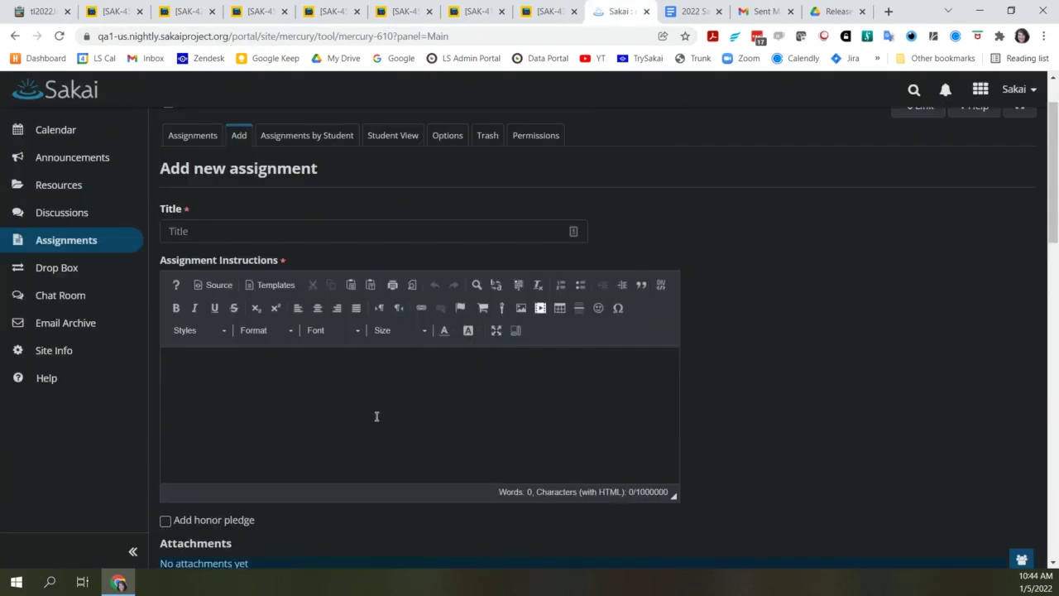
{"action": "scroll", "coordinate": [813, 452], "scroll_direction": "down", "scroll_amount": 3}
{"action": "scroll", "coordinate": [814, 453], "scroll_direction": "down", "scroll_amount": 4}
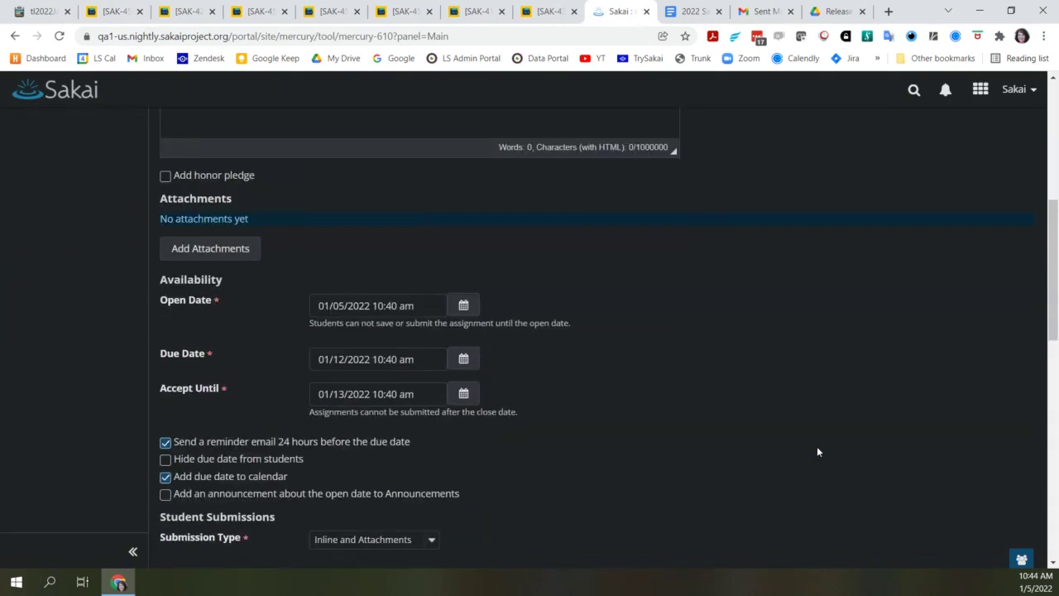
{"action": "scroll", "coordinate": [818, 451], "scroll_direction": "down", "scroll_amount": 2}
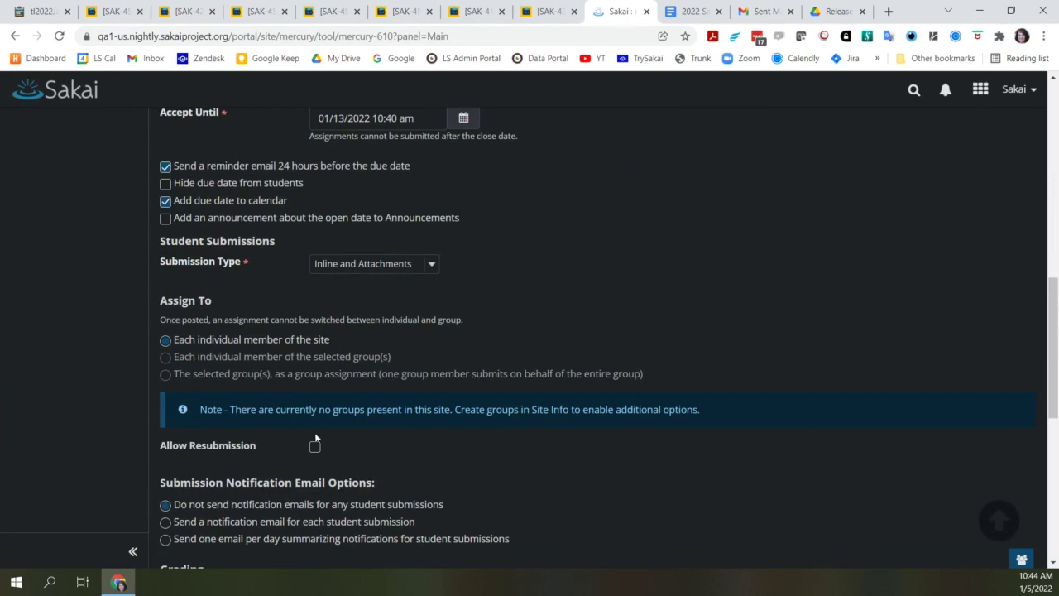
{"action": "scroll", "coordinate": [315, 440], "scroll_direction": "up", "scroll_amount": 1}
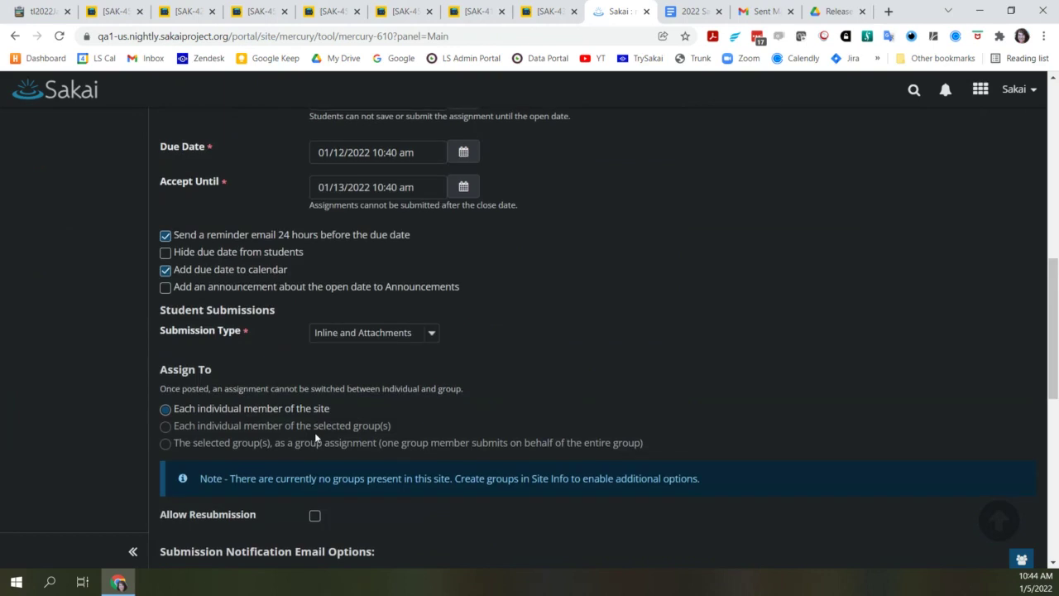
{"action": "scroll", "coordinate": [316, 439], "scroll_direction": "up", "scroll_amount": 2}
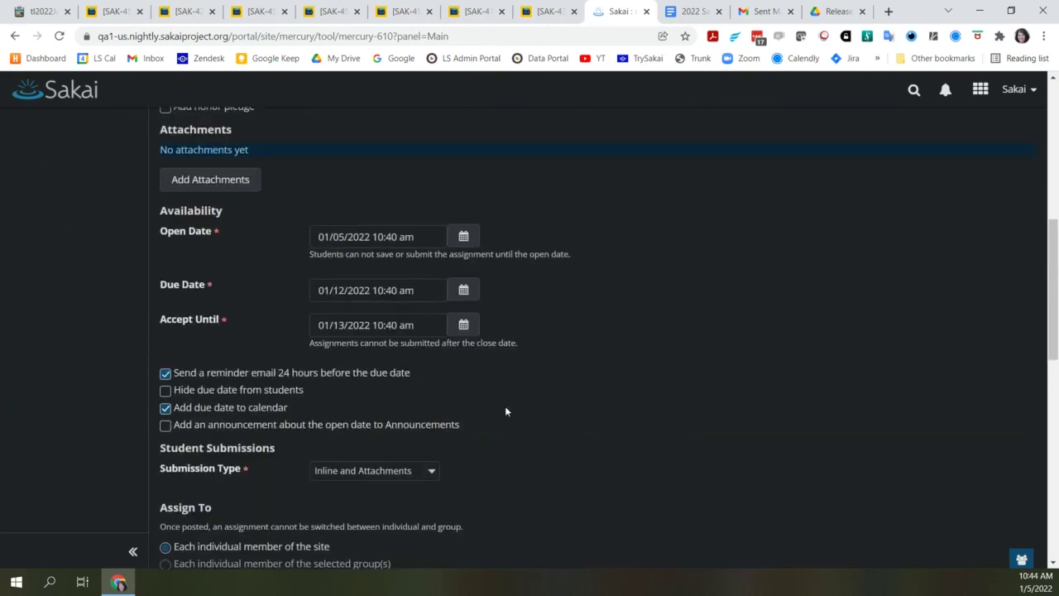
{"action": "scroll", "coordinate": [577, 469], "scroll_direction": "down", "scroll_amount": 2}
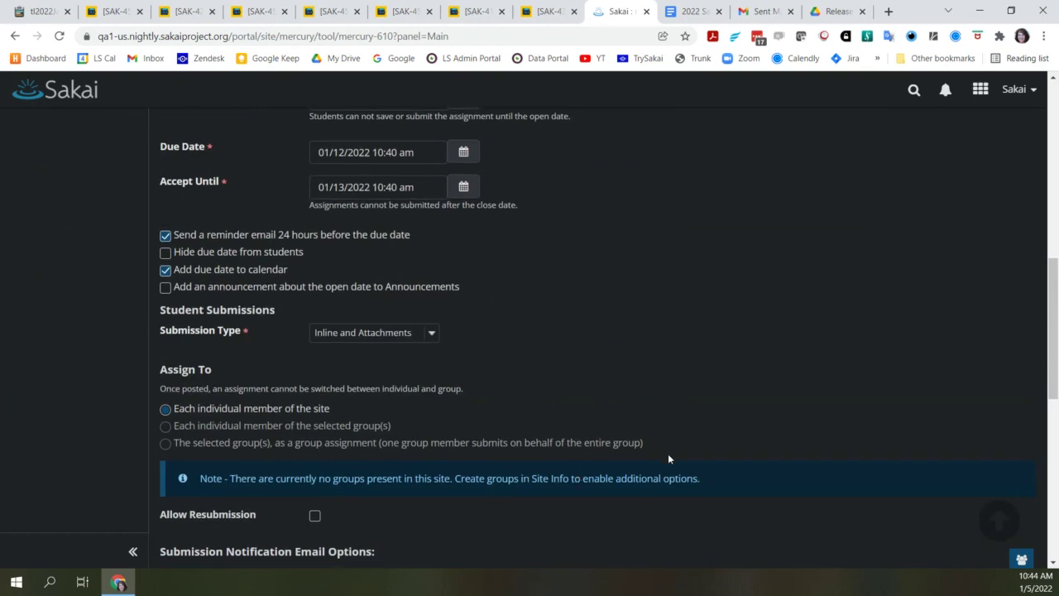
{"action": "scroll", "coordinate": [668, 455], "scroll_direction": "down", "scroll_amount": 2}
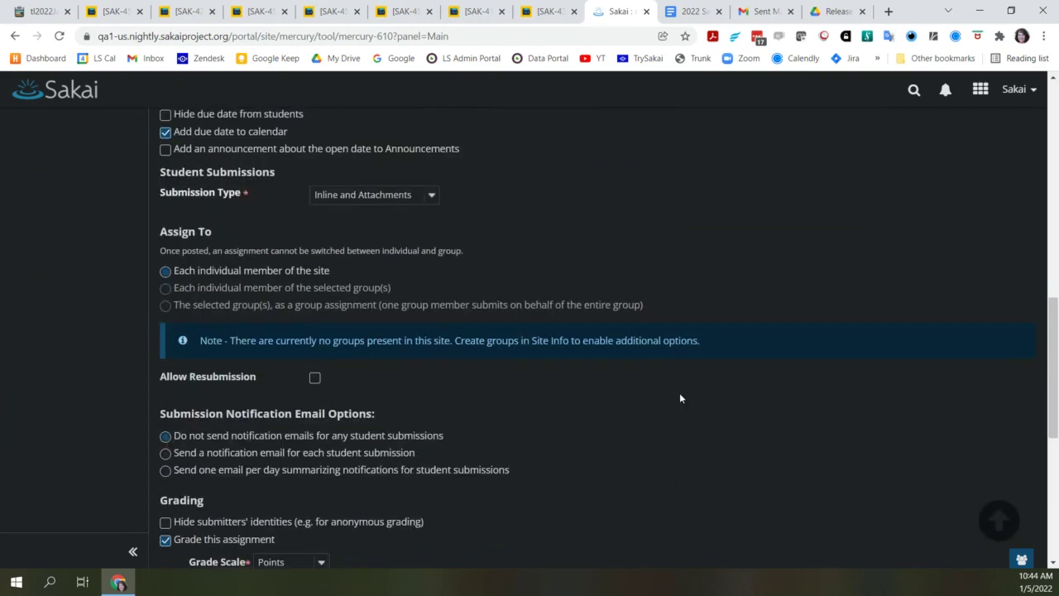
{"action": "scroll", "coordinate": [677, 402], "scroll_direction": "down", "scroll_amount": 3}
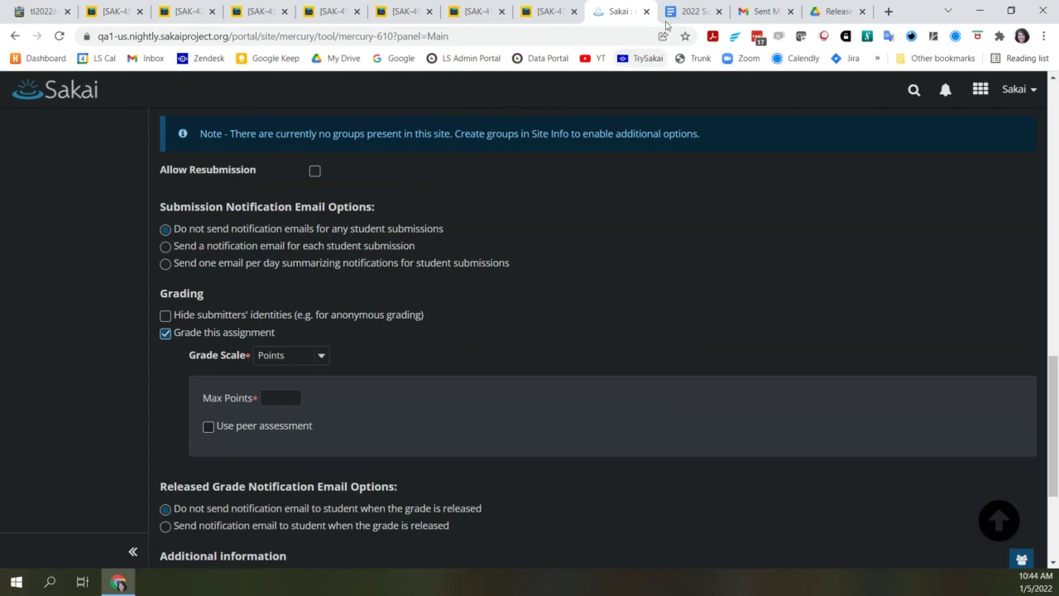
Recheck the suggested order in SAK-45526 and turn on Allow Resubmission on Sakai's Add new assignment page
{"action": "left_click", "coordinate": [116, 12]}
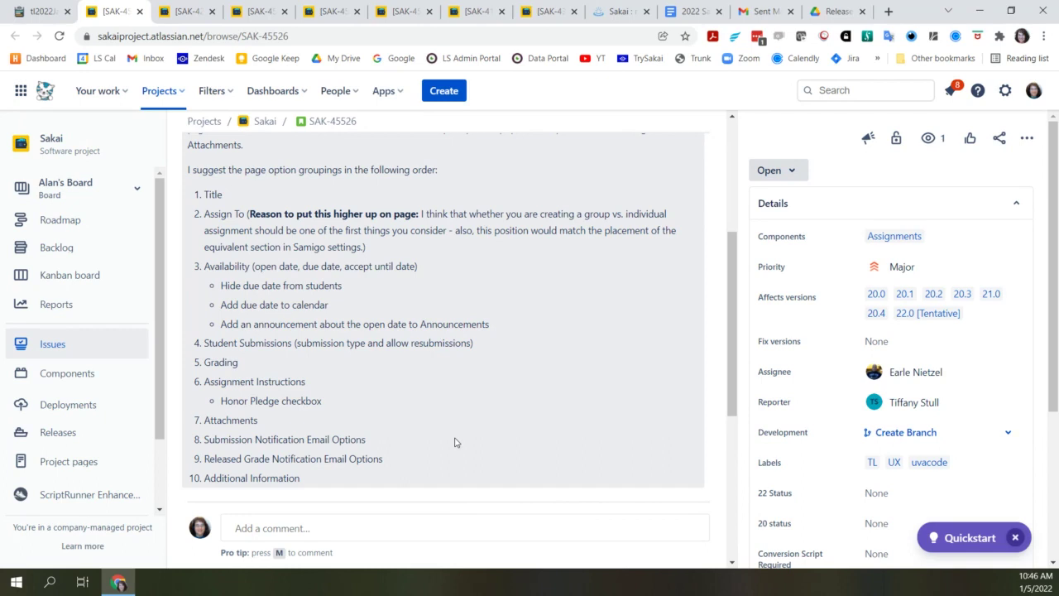
{"action": "left_click", "coordinate": [603, 17]}
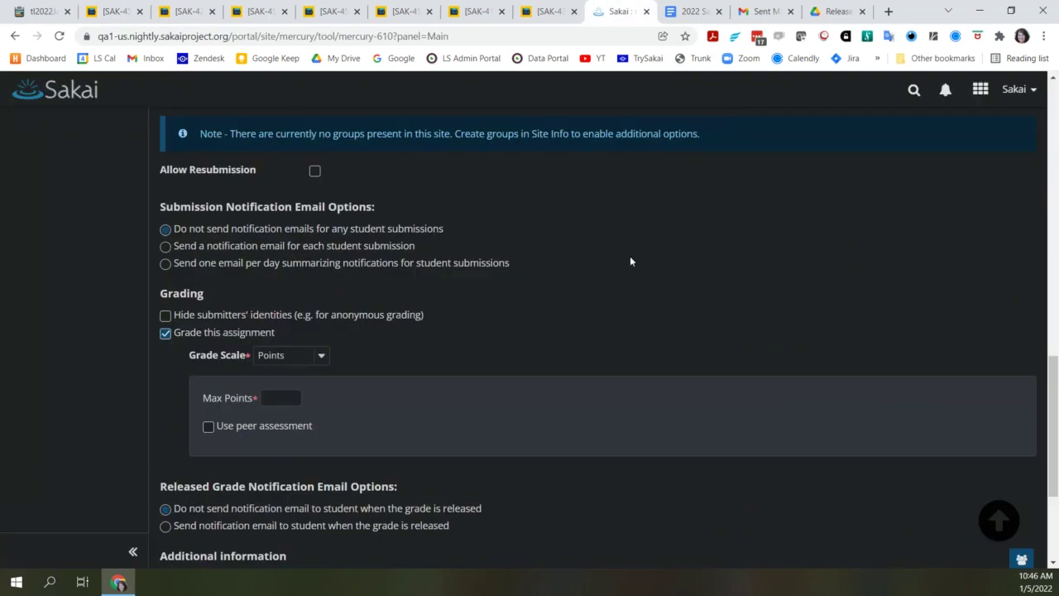
{"action": "left_click", "coordinate": [315, 171]}
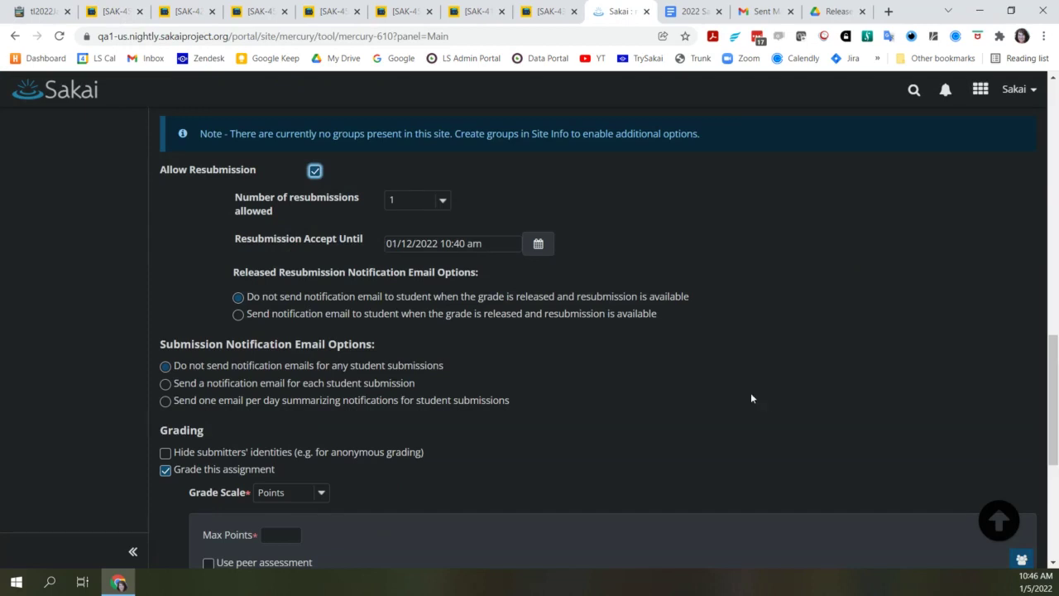
Compare the placement of Availability, Student Submissions, Assign To and the resubmission settings with the order proposed in SAK-45526
{"action": "scroll", "coordinate": [751, 398], "scroll_direction": "up", "scroll_amount": 3}
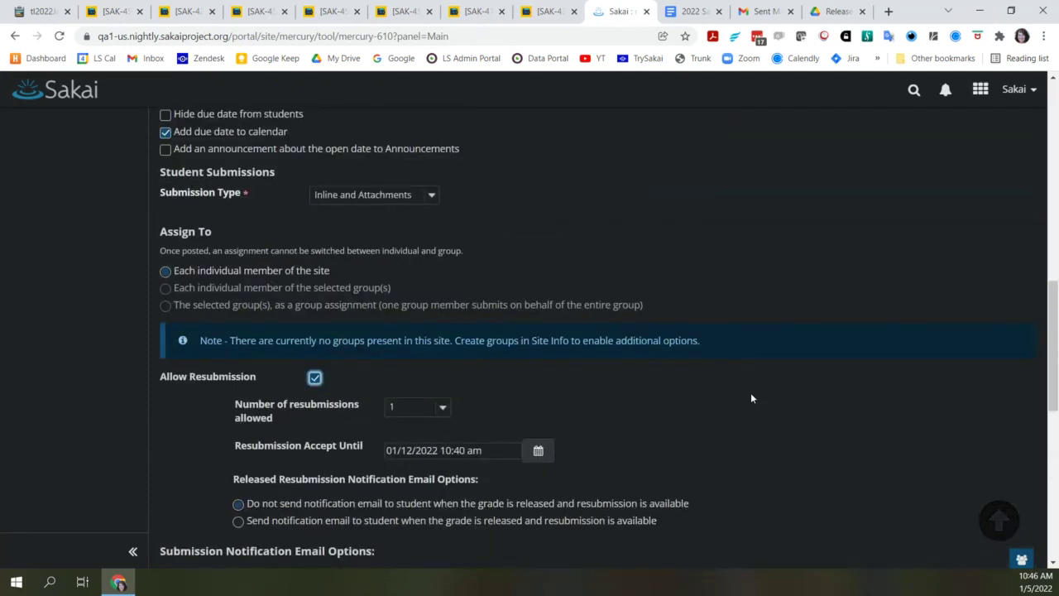
{"action": "scroll", "coordinate": [750, 398], "scroll_direction": "up", "scroll_amount": 1}
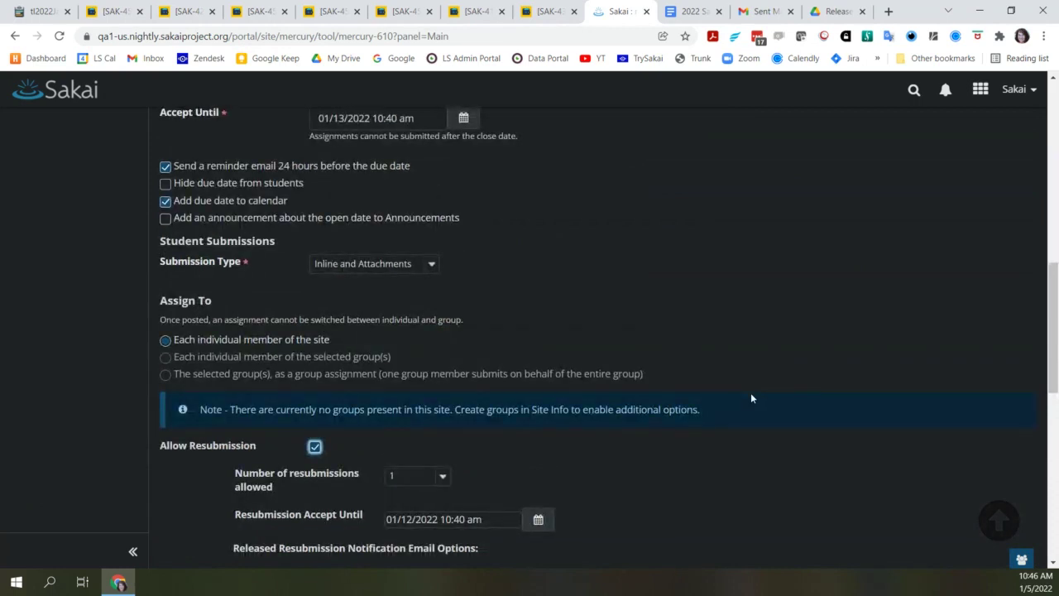
{"action": "scroll", "coordinate": [751, 398], "scroll_direction": "up", "scroll_amount": 2}
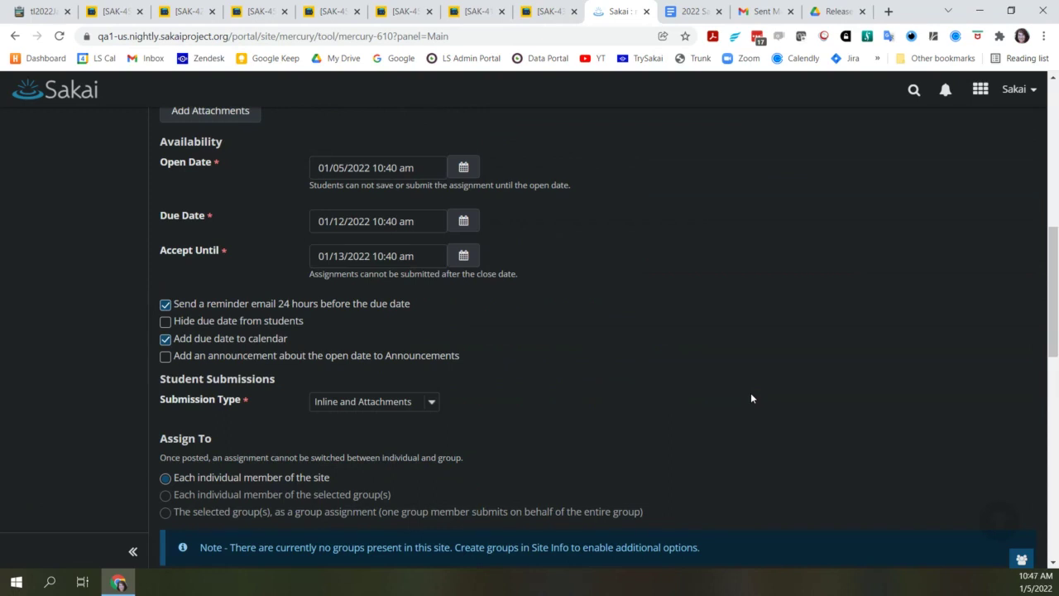
{"action": "scroll", "coordinate": [750, 398], "scroll_direction": "down", "scroll_amount": 2}
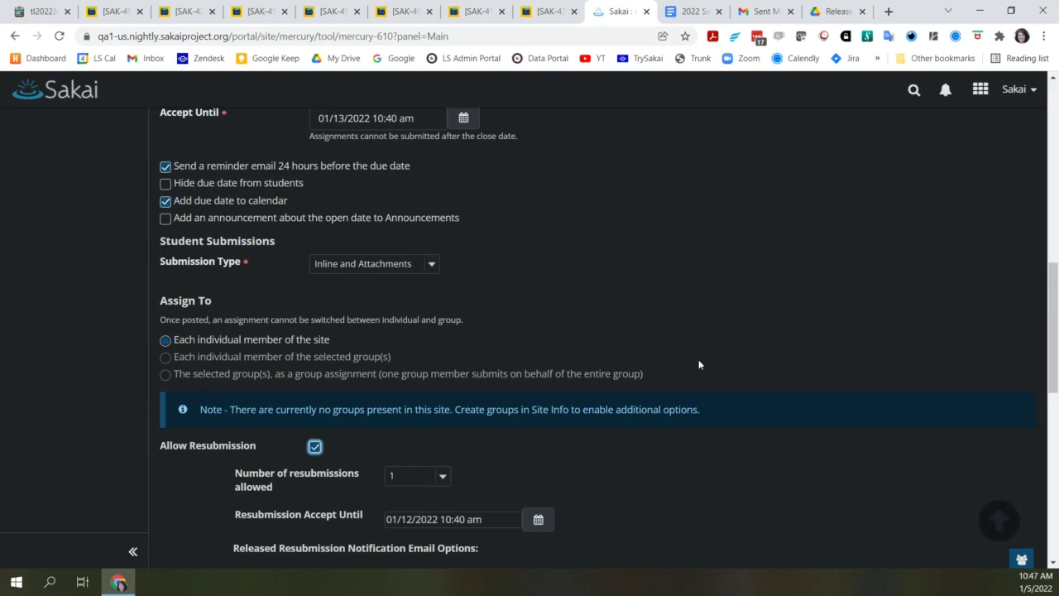
{"action": "scroll", "coordinate": [699, 364], "scroll_direction": "down", "scroll_amount": 2}
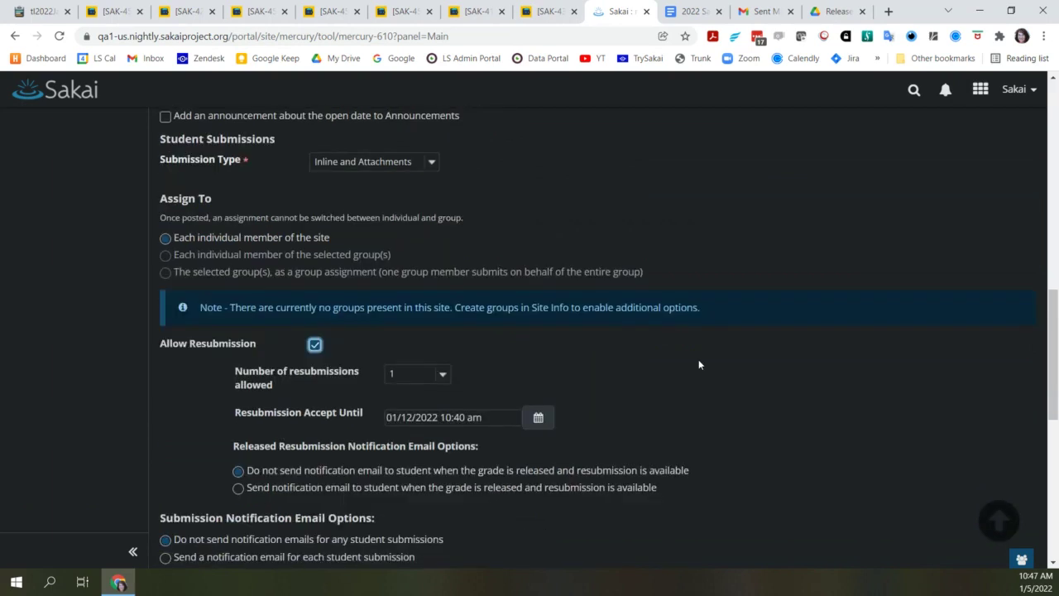
{"action": "scroll", "coordinate": [699, 364], "scroll_direction": "up", "scroll_amount": 4}
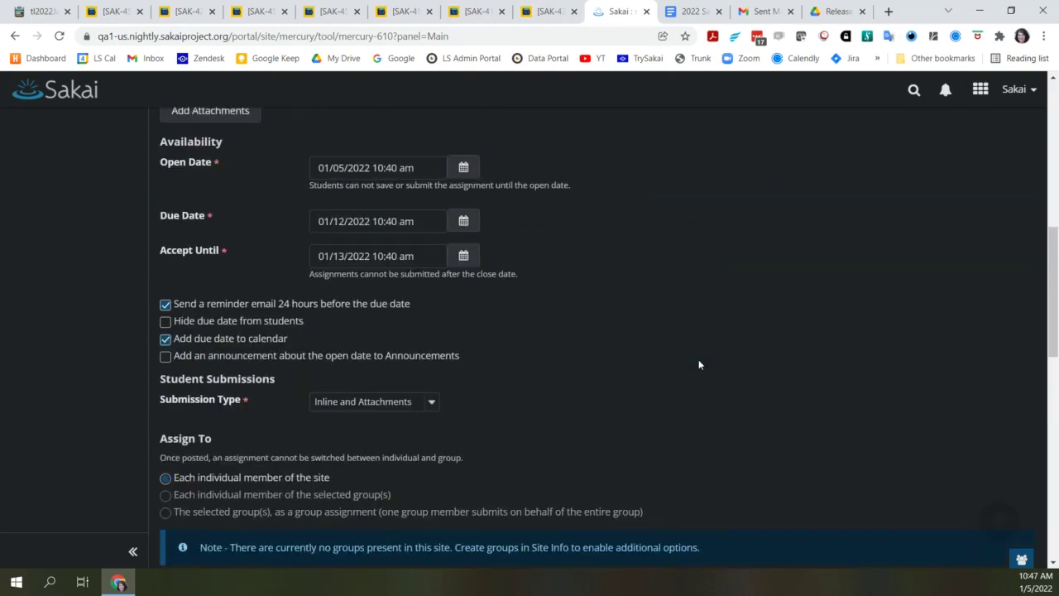
{"action": "scroll", "coordinate": [698, 365], "scroll_direction": "down", "scroll_amount": 2}
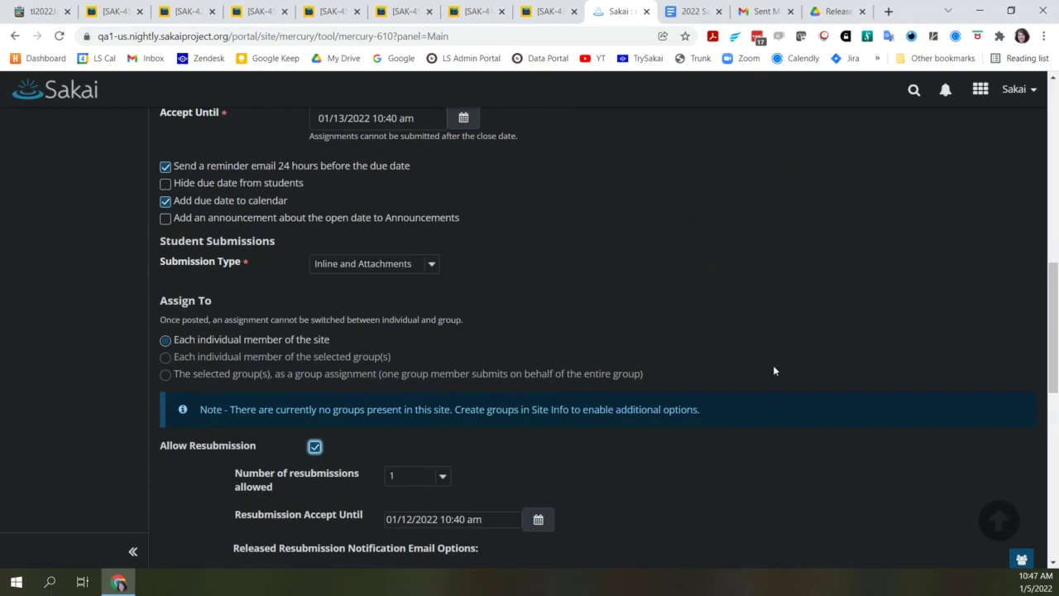
{"action": "scroll", "coordinate": [774, 371], "scroll_direction": "down", "scroll_amount": 1}
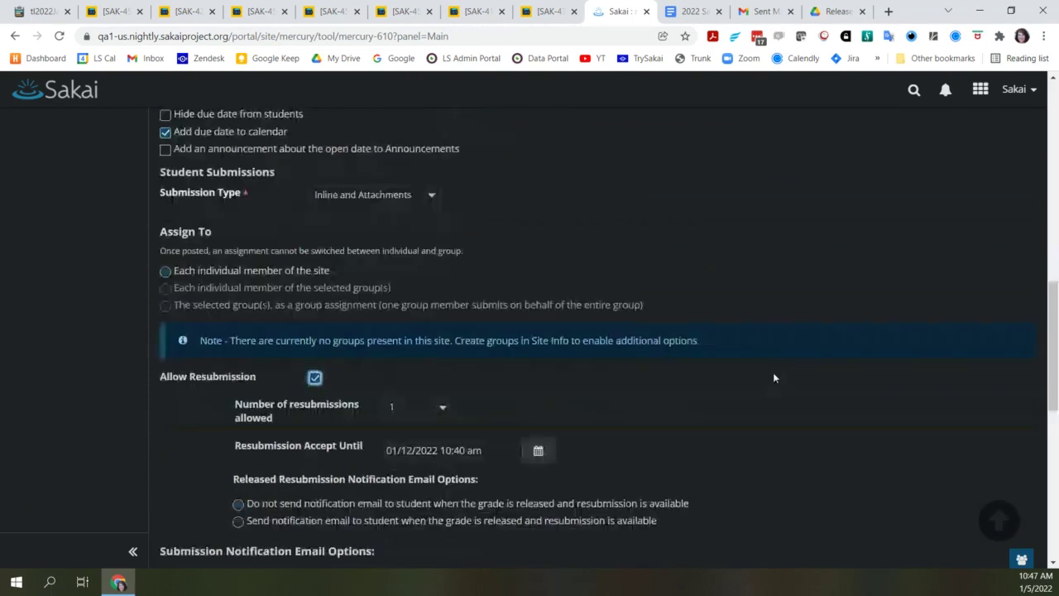
{"action": "left_click", "coordinate": [107, 12]}
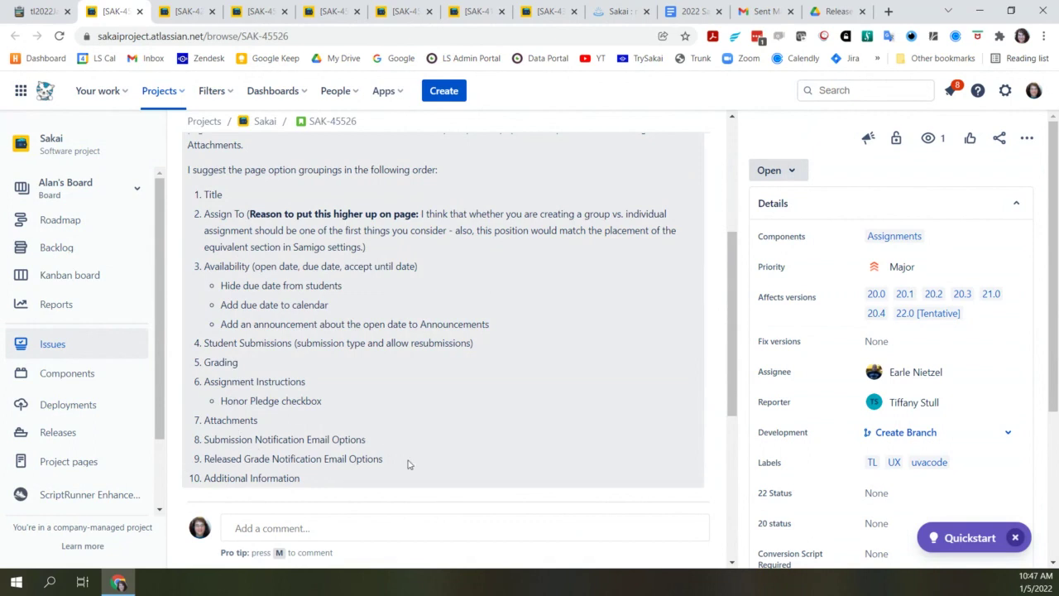
Examine the new assignment form's notification email, Grading and Additional information sections and their placement relative to Availability and Assign To
{"action": "left_click", "coordinate": [619, 11]}
{"action": "scroll", "coordinate": [623, 375], "scroll_direction": "down", "scroll_amount": 5}
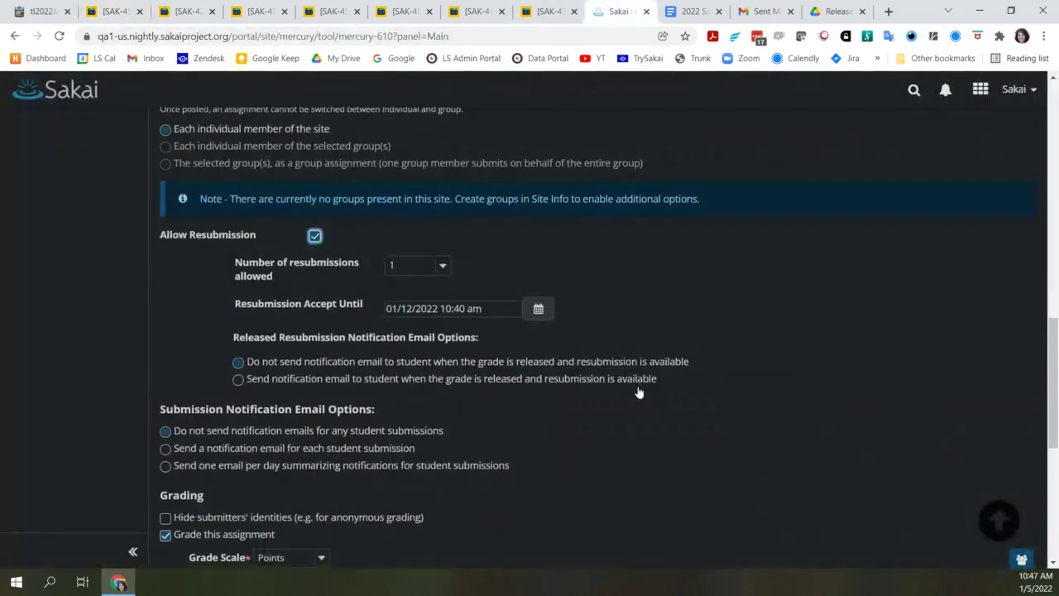
{"action": "scroll", "coordinate": [637, 391], "scroll_direction": "down", "scroll_amount": 3}
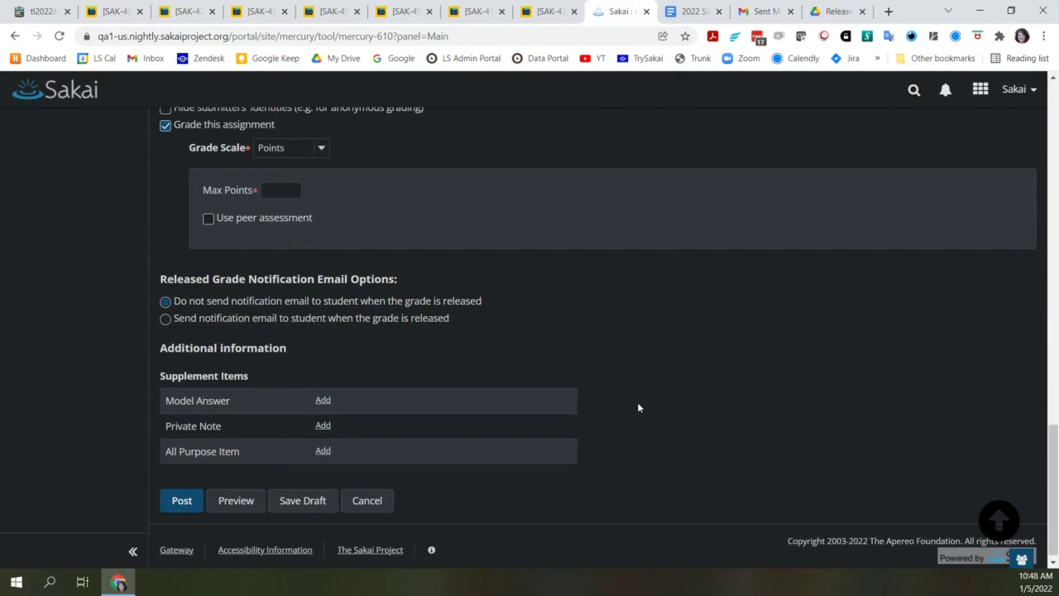
{"action": "scroll", "coordinate": [638, 407], "scroll_direction": "up", "scroll_amount": 1}
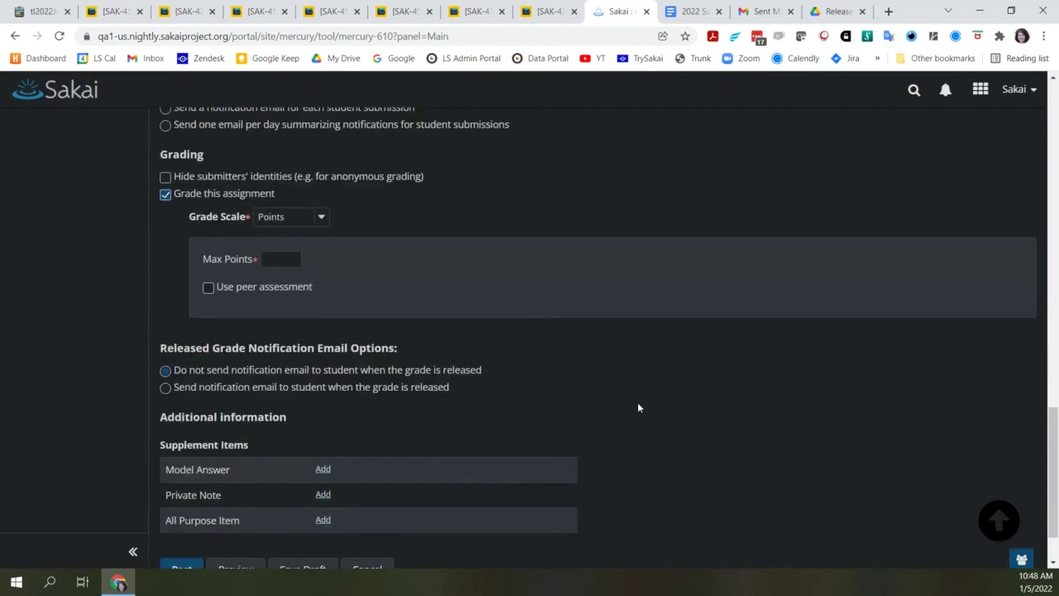
{"action": "scroll", "coordinate": [638, 407], "scroll_direction": "up", "scroll_amount": 2}
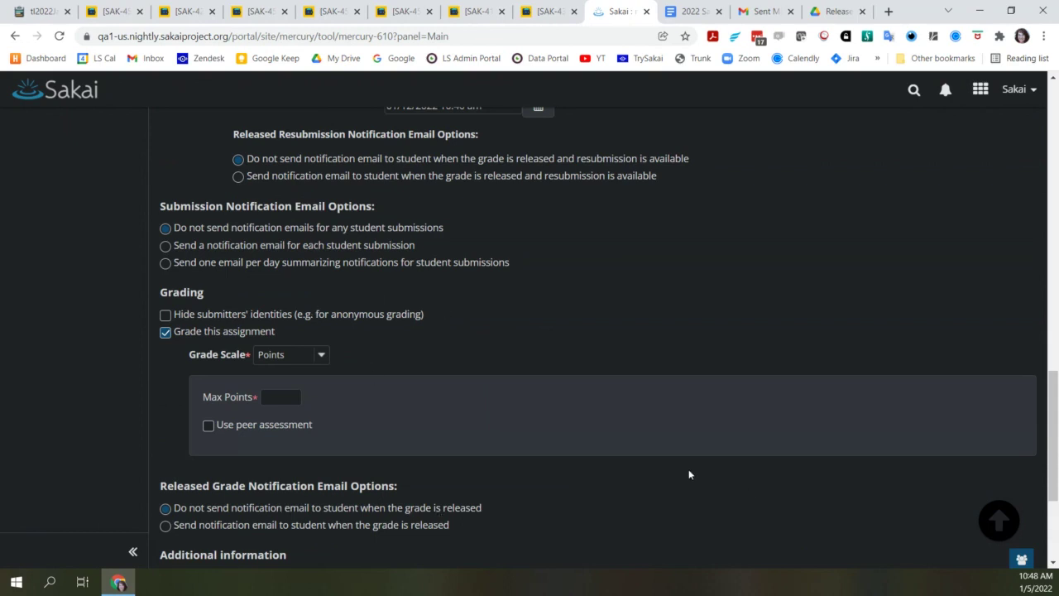
{"action": "scroll", "coordinate": [689, 474], "scroll_direction": "up", "scroll_amount": 3}
{"action": "scroll", "coordinate": [689, 474], "scroll_direction": "up", "scroll_amount": 6}
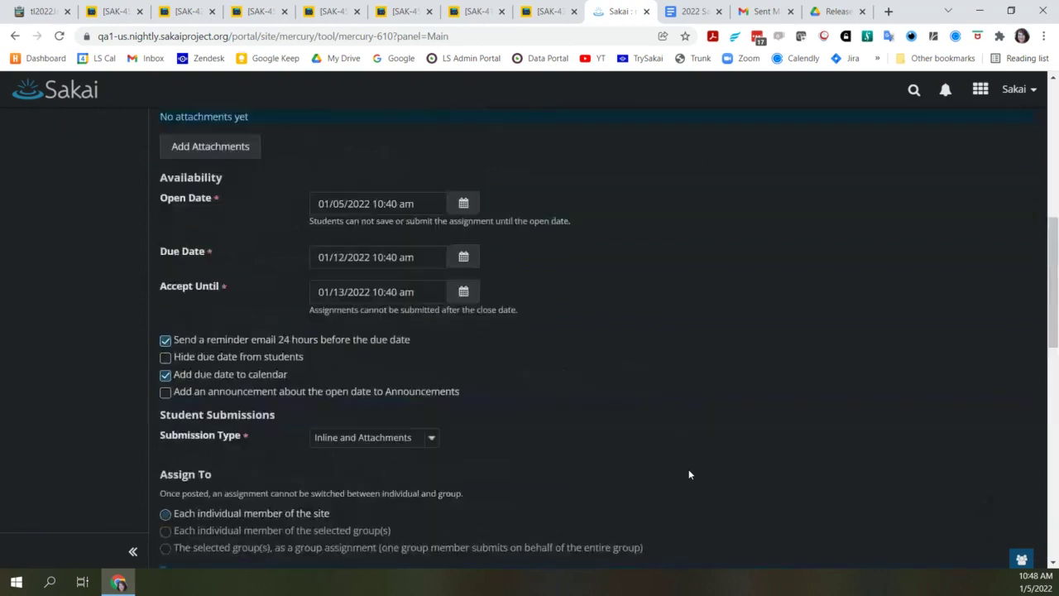
{"action": "scroll", "coordinate": [690, 474], "scroll_direction": "down", "scroll_amount": 6}
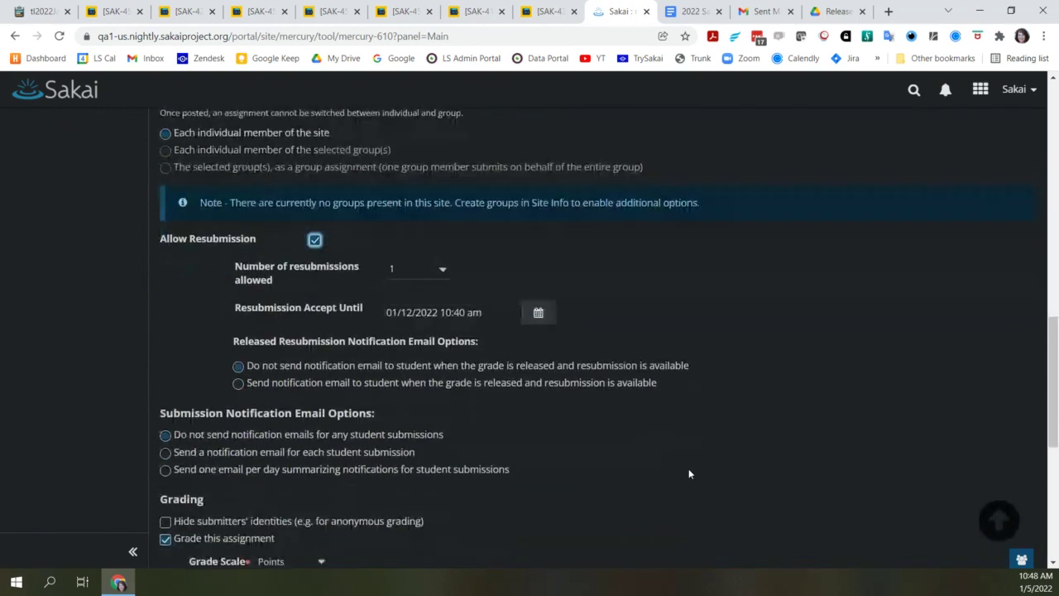
{"action": "scroll", "coordinate": [688, 474], "scroll_direction": "down", "scroll_amount": 2}
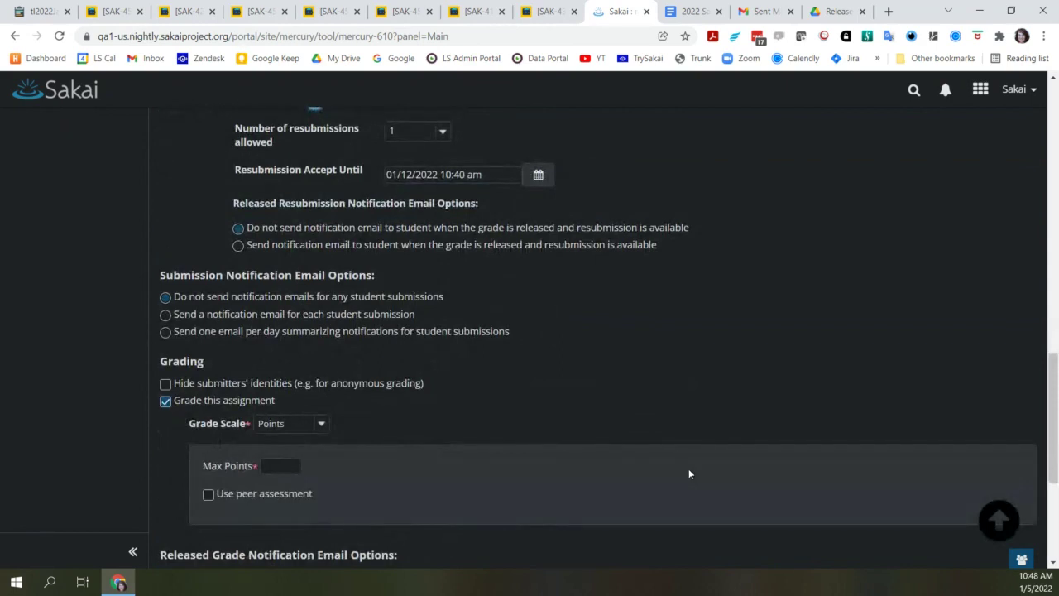
{"action": "scroll", "coordinate": [689, 473], "scroll_direction": "up", "scroll_amount": 8}
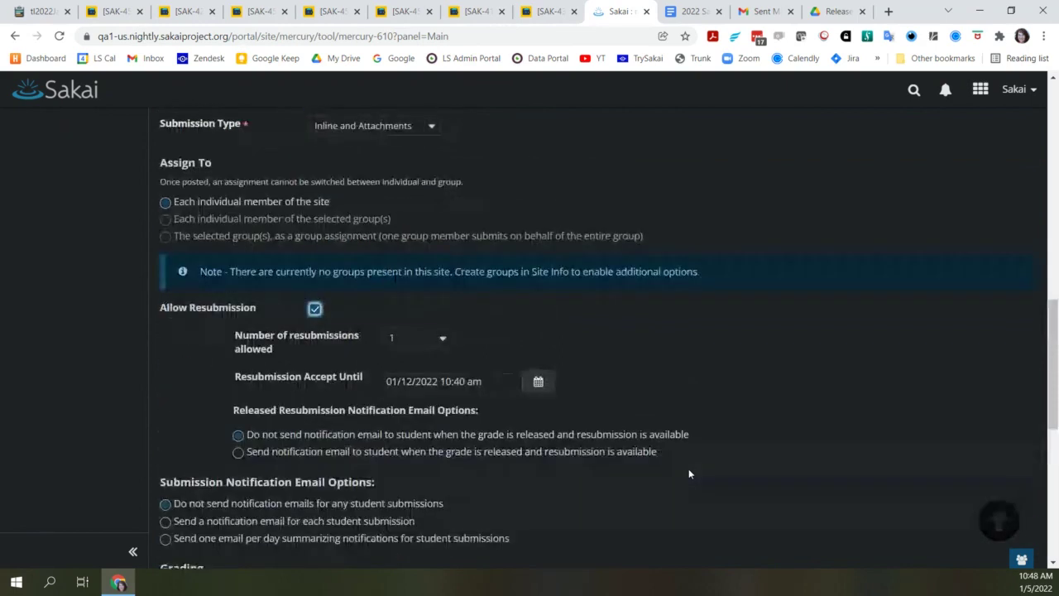
Recheck the top of the Add new assignment page against the suggested order and description in Jira issue SAK-45526
{"action": "scroll", "coordinate": [689, 473], "scroll_direction": "up", "scroll_amount": 5}
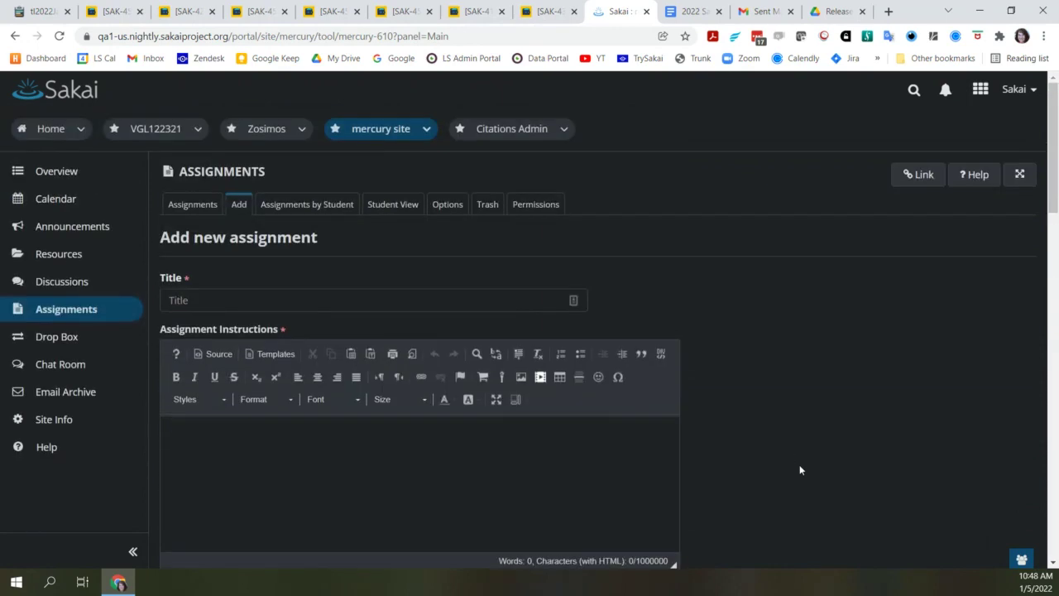
{"action": "scroll", "coordinate": [799, 464], "scroll_direction": "down", "scroll_amount": 3}
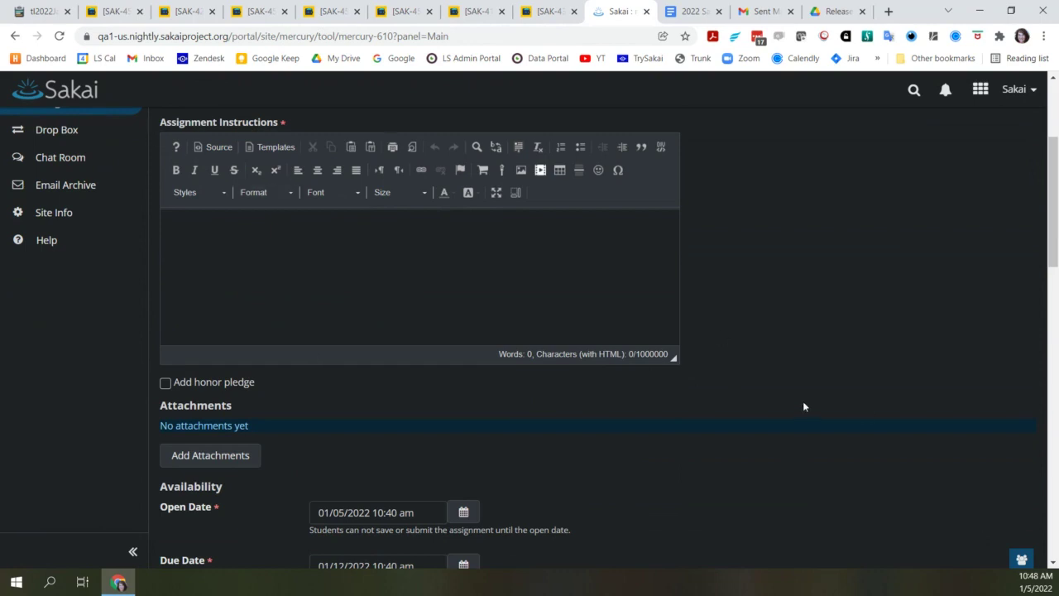
{"action": "scroll", "coordinate": [803, 407], "scroll_direction": "up", "scroll_amount": 3}
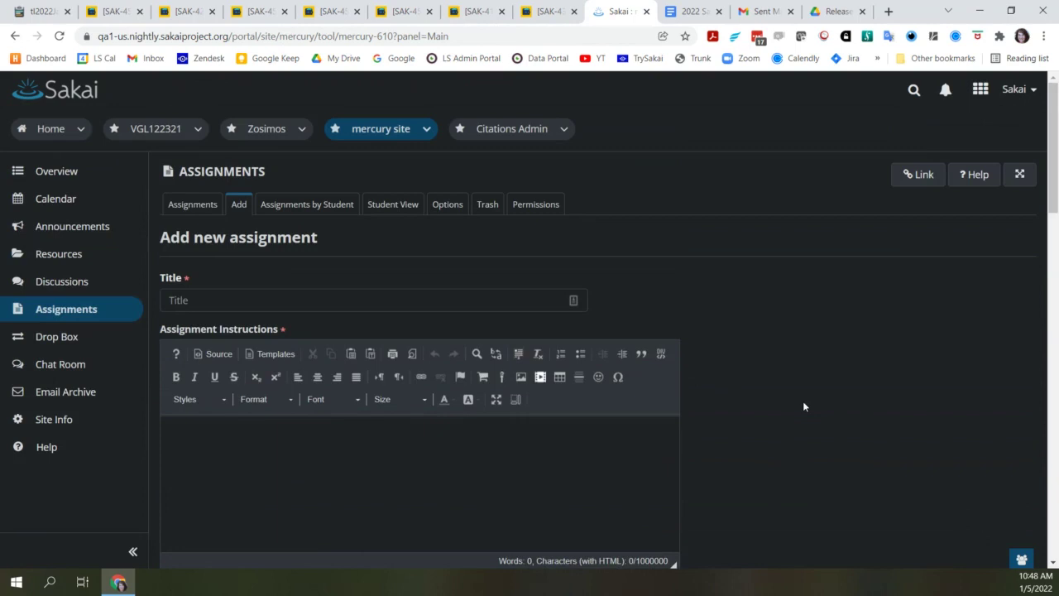
{"action": "left_click", "coordinate": [114, 18]}
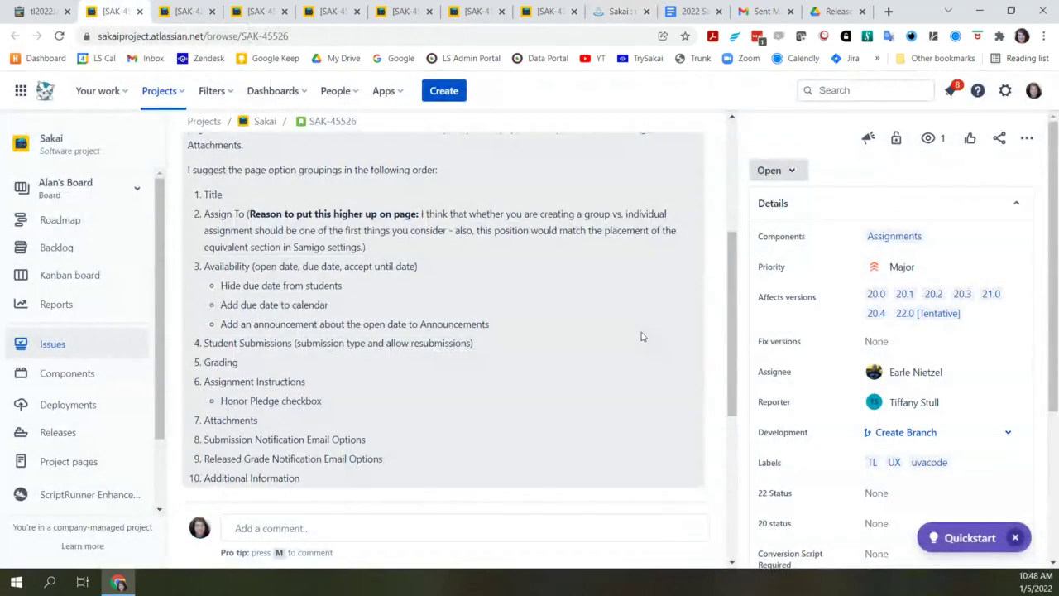
{"action": "scroll", "coordinate": [650, 399], "scroll_direction": "up", "scroll_amount": 2}
{"action": "scroll", "coordinate": [651, 400], "scroll_direction": "up", "scroll_amount": 2}
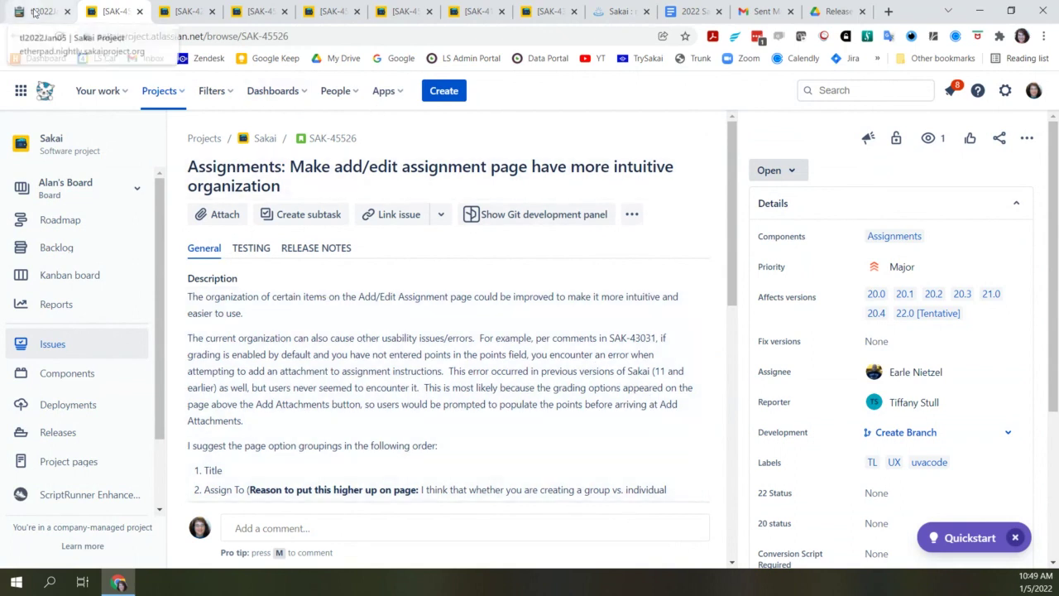
In the Etherpad meeting notes, append "- reordering seems to make sense overall" to the SAK-45526 entry
{"action": "left_click", "coordinate": [37, 11]}
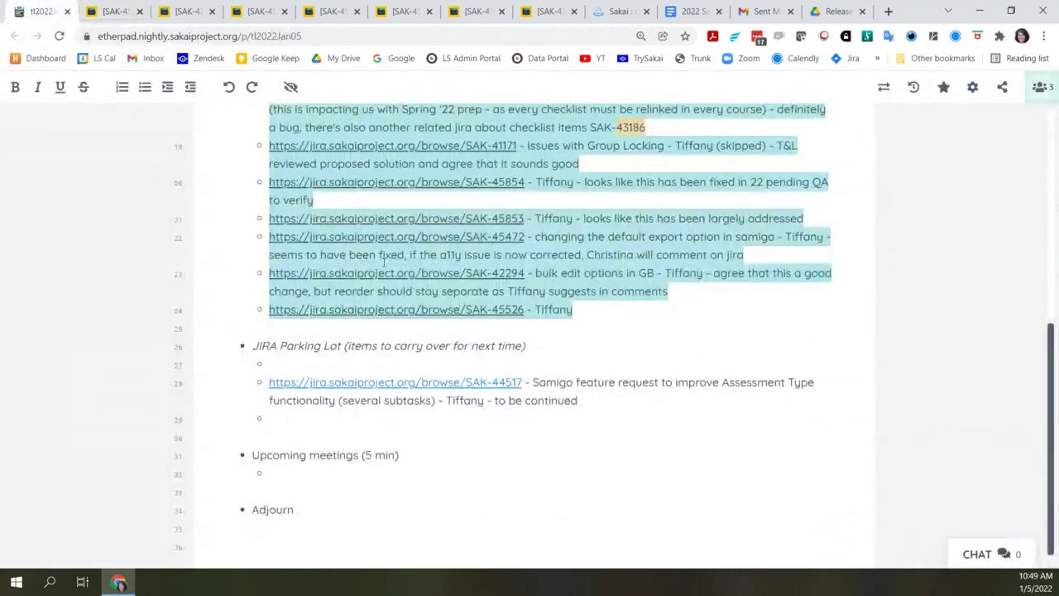
{"action": "left_click", "coordinate": [604, 314]}
{"action": "type", "text": "- "}
{"action": "type", "text": "looks "}
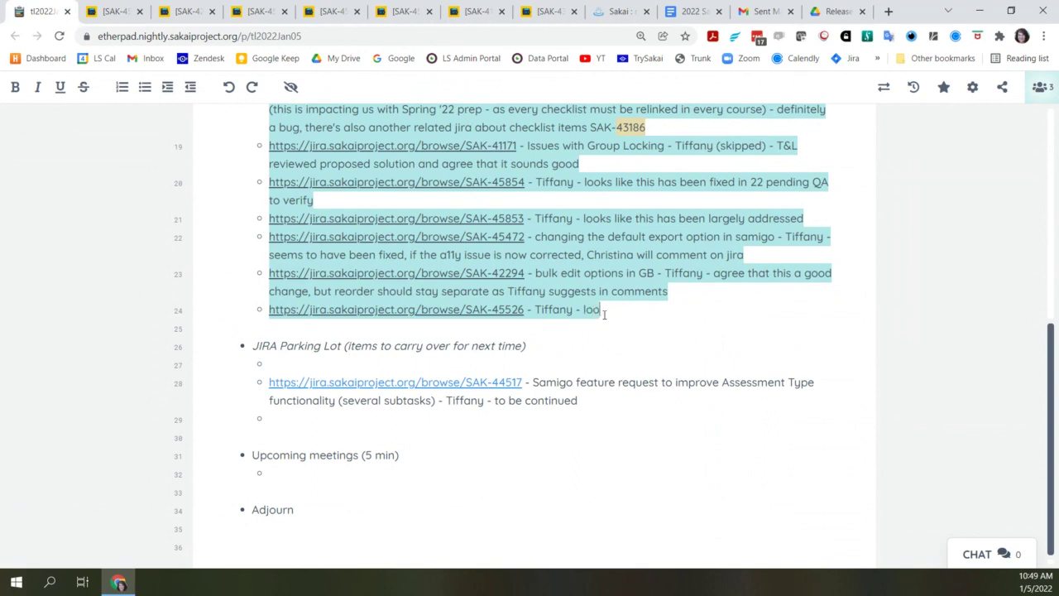
{"action": "type", "text": "pre"}
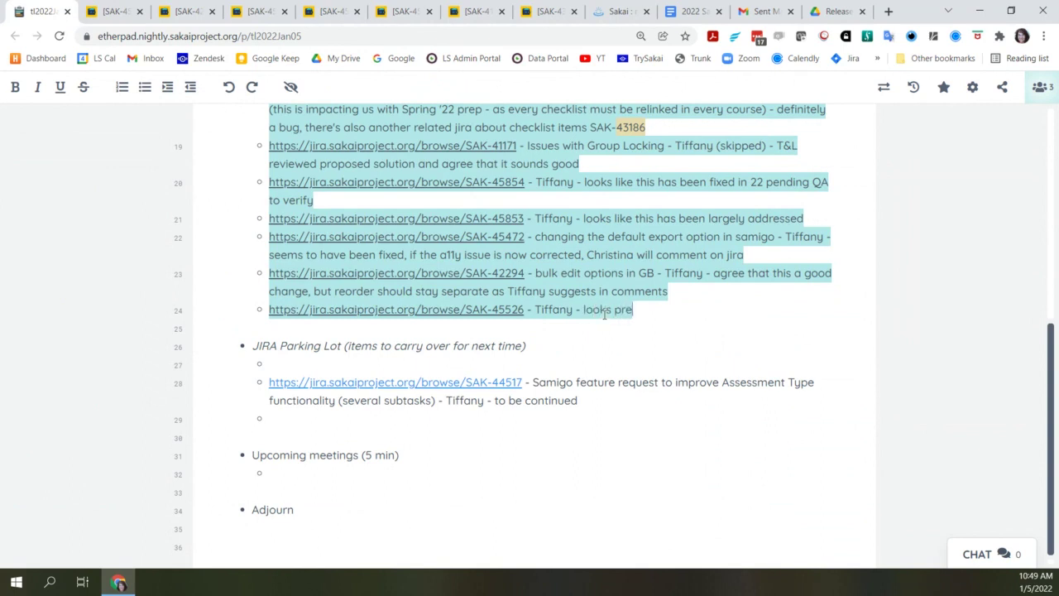
{"action": "key", "text": "BackSpace"}
{"action": "key", "text": "BackSpace"}
{"action": "key", "text": "BackSpace"}
{"action": "key", "text": "BackSpace"}
{"action": "key", "text": "BackSpace"}
{"action": "key", "text": "BackSpace"}
{"action": "key", "text": "BackSpace"}
{"action": "key", "text": "BackSpace"}
{"action": "key", "text": "BackSpace"}
{"action": "type", "text": "reog"}
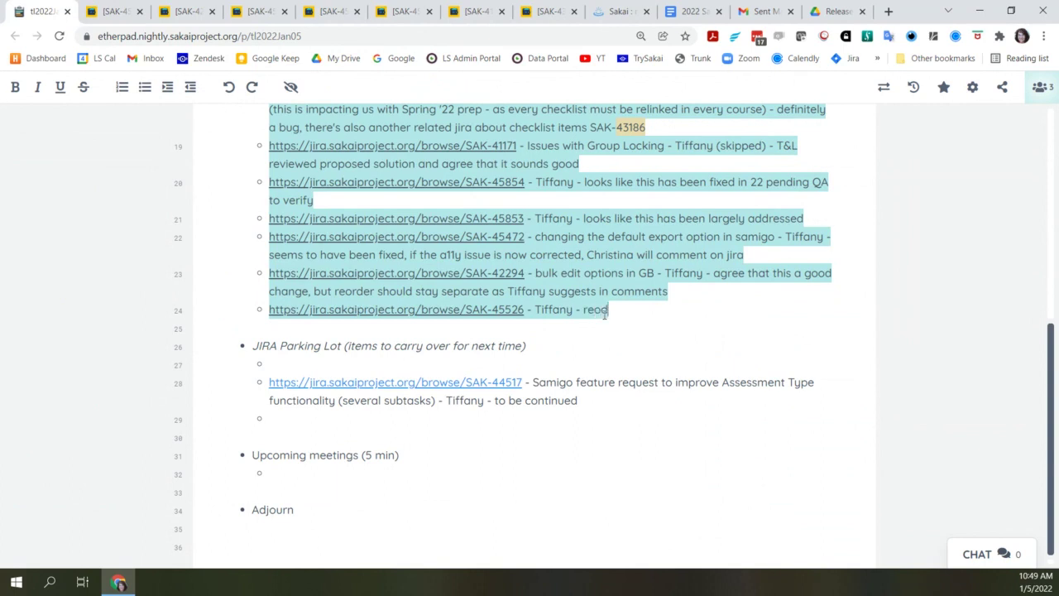
{"action": "type", "text": "r"}
{"action": "key", "text": "BackSpace"}
{"action": "key", "text": "BackSpace"}
{"action": "type", "text": "rdering see"}
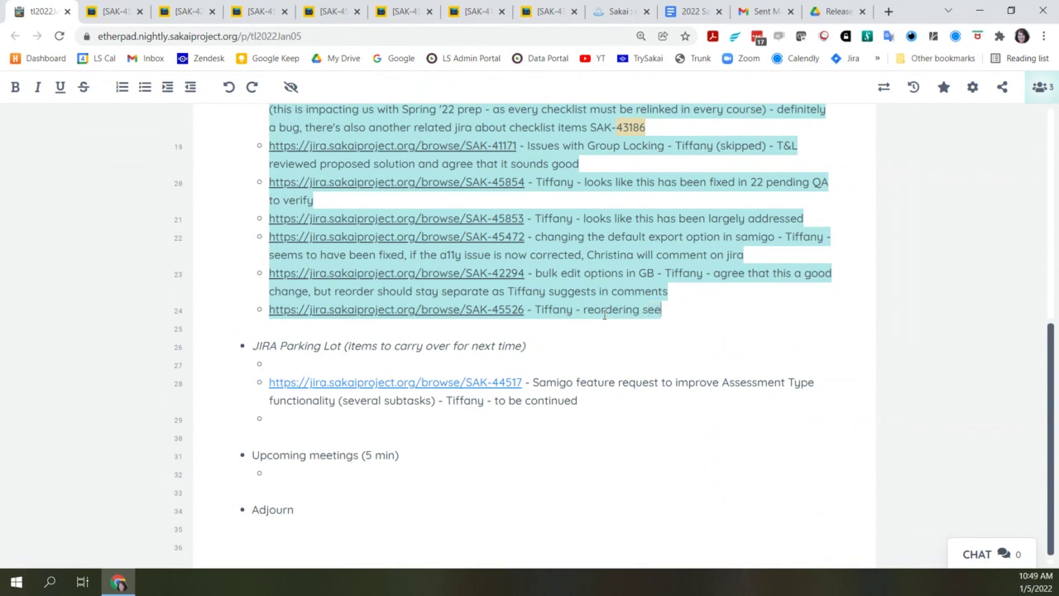
{"action": "type", "text": "ms to make "}
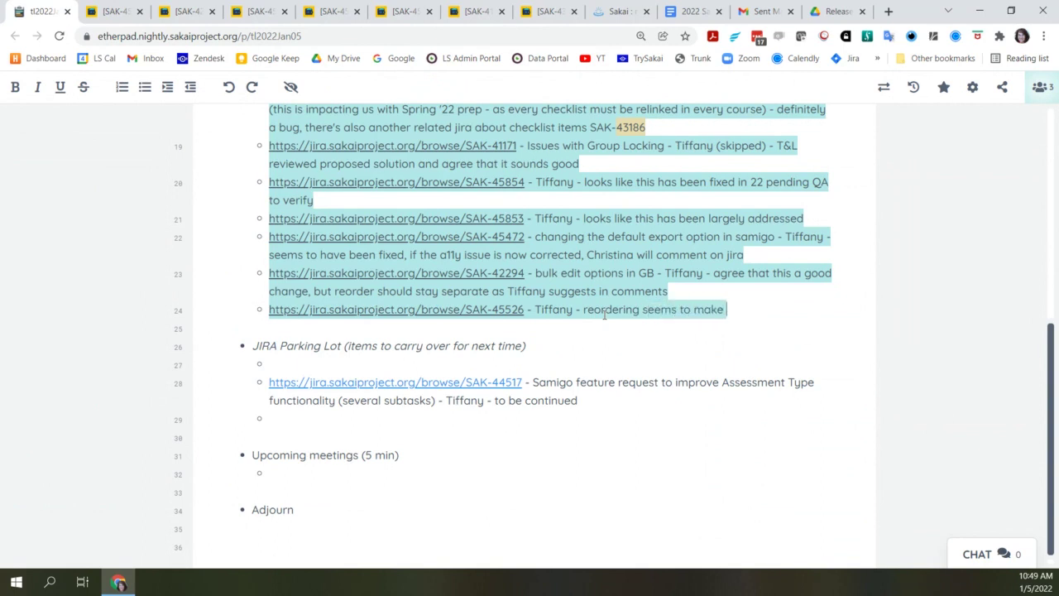
{"action": "type", "text": "sense overall"}
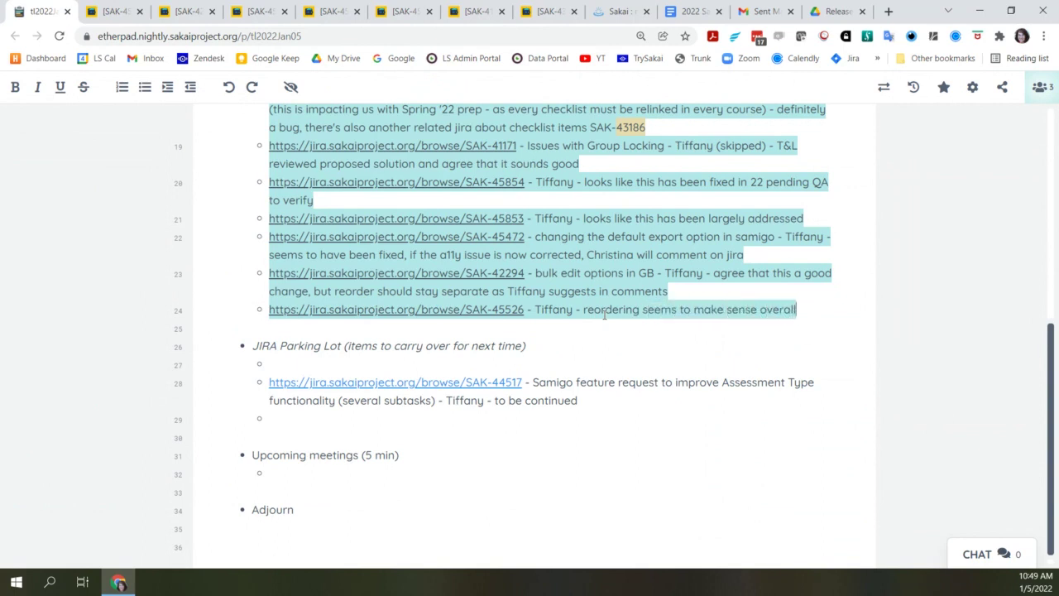
Extend the SAK-45526 note with ", just a few comments added to jira about individual sections of info"
{"action": "type", "text": ", just a few "}
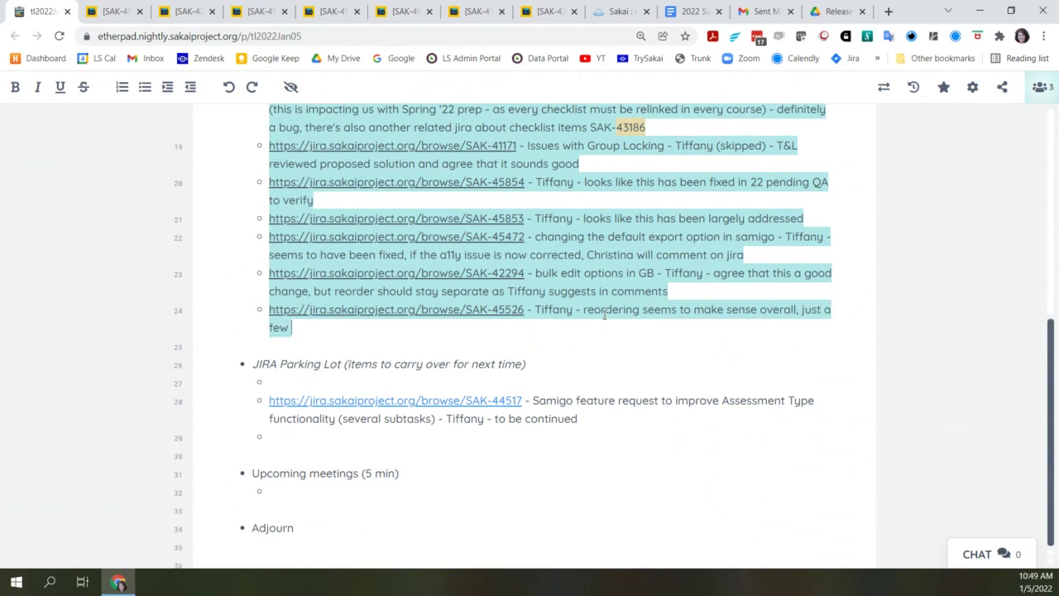
{"action": "type", "text": "comments add"}
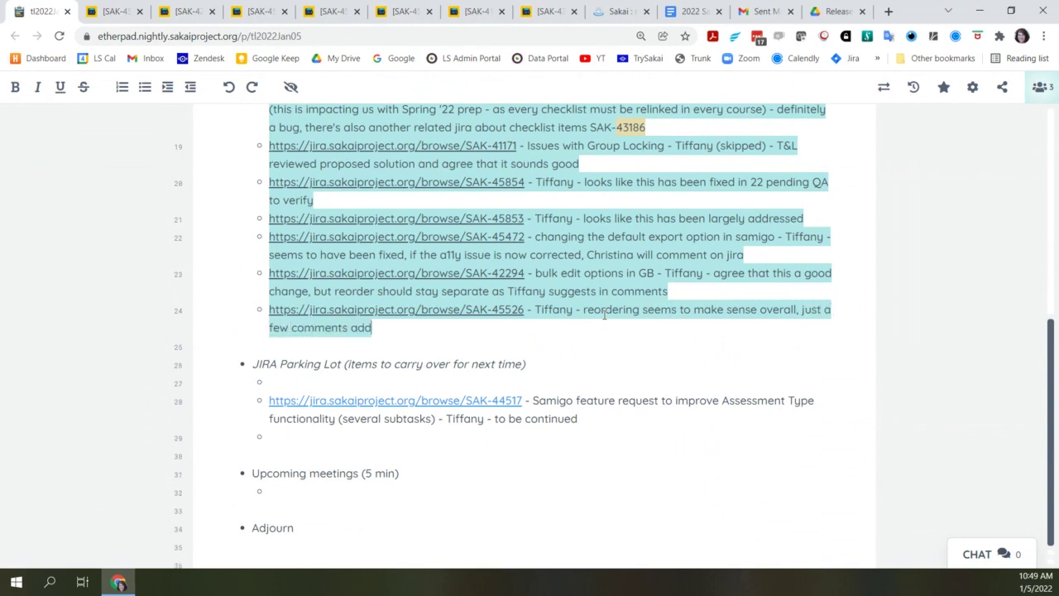
{"action": "type", "text": "ed to.jira"}
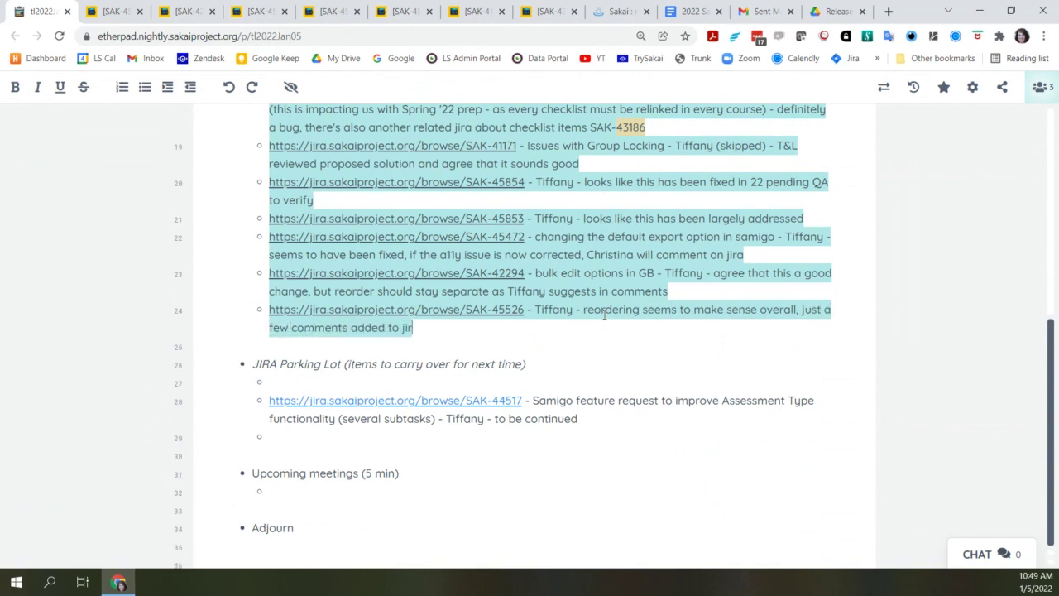
{"action": "type", "text": " about"}
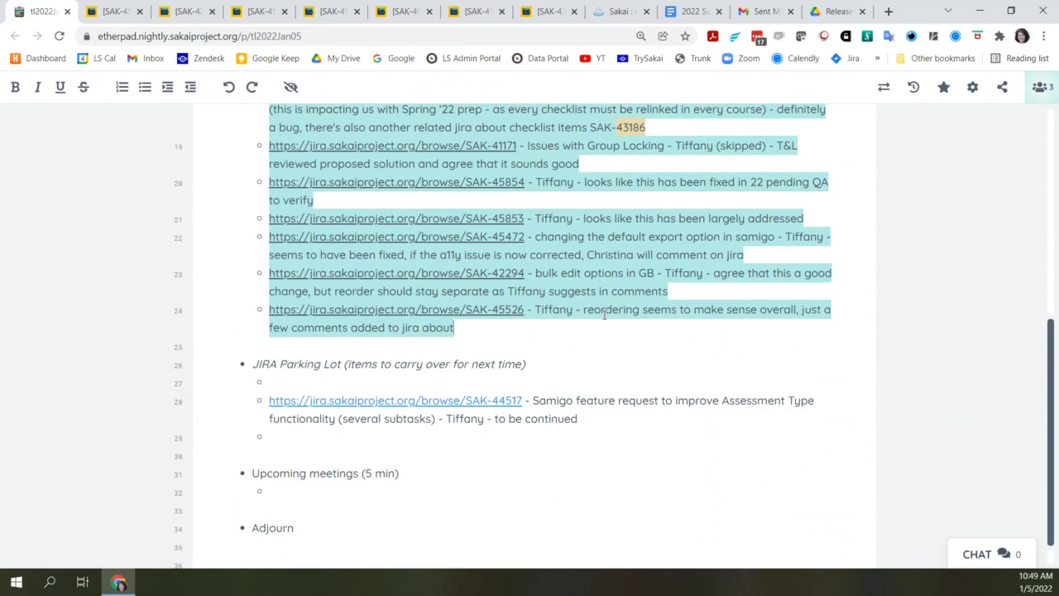
{"action": "type", "text": " individ"}
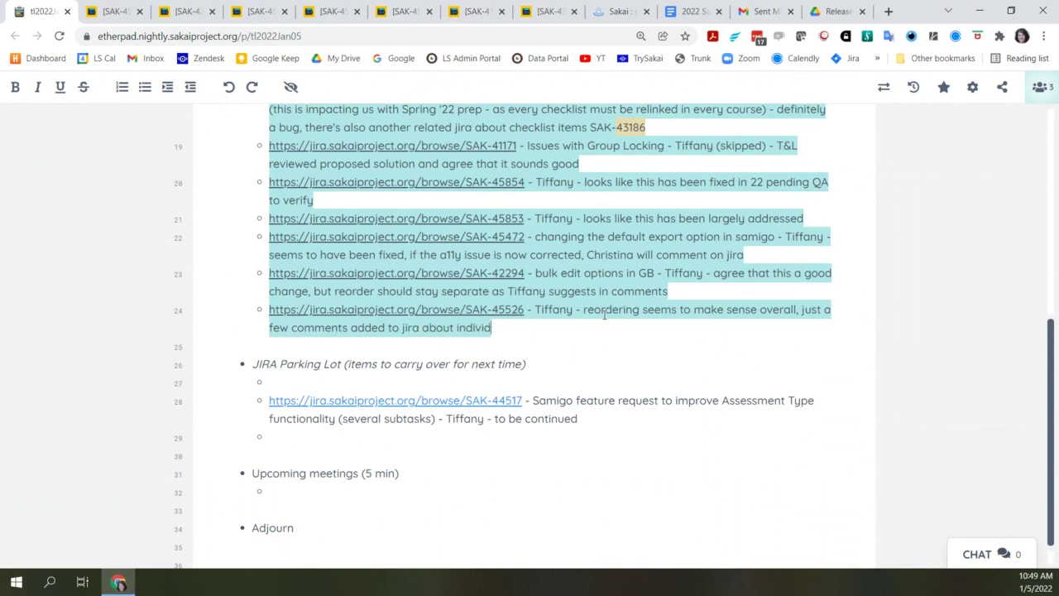
{"action": "type", "text": "ual sections "}
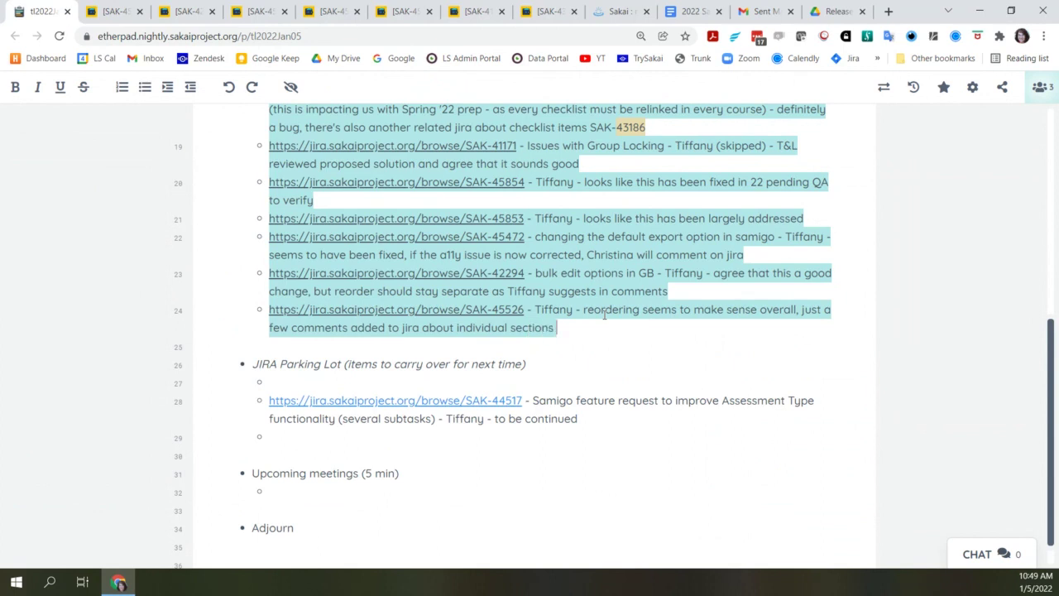
{"action": "type", "text": "of info"}
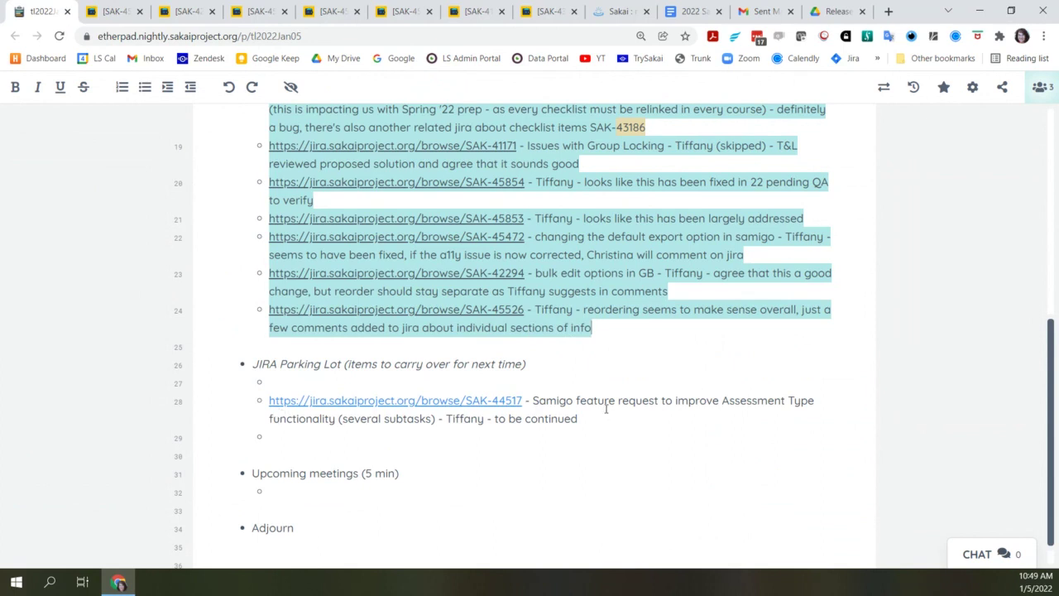
Move the SAK-44517 Samigo feature request entry from JIRA Parking Lot to a new bullet below SAK-45526
{"action": "key", "text": "Return"}
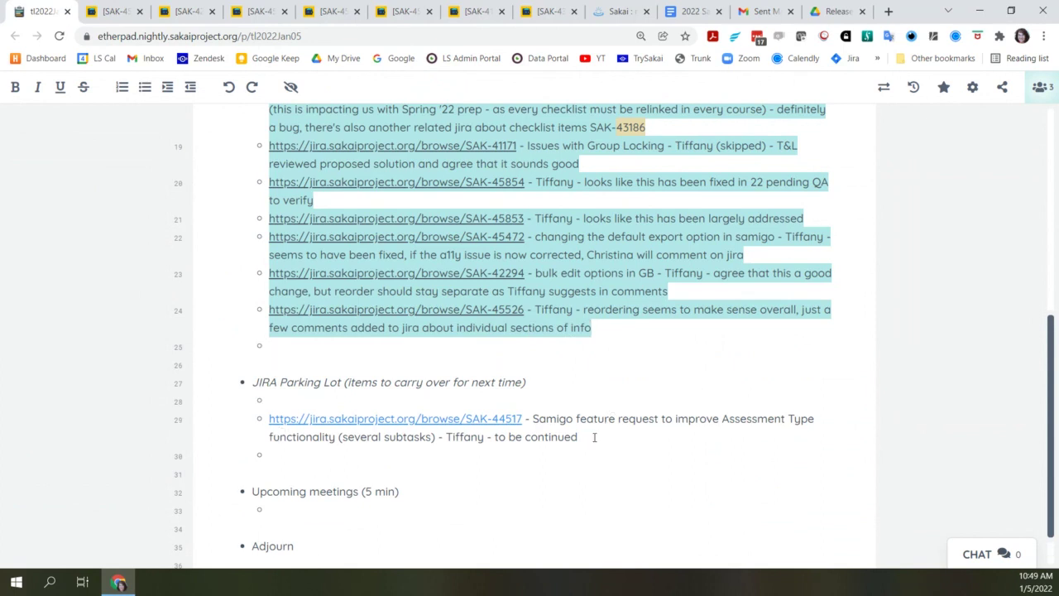
{"action": "left_click", "coordinate": [594, 437]}
{"action": "left_click_drag", "start_coordinate": [595, 437], "coordinate": [264, 427]}
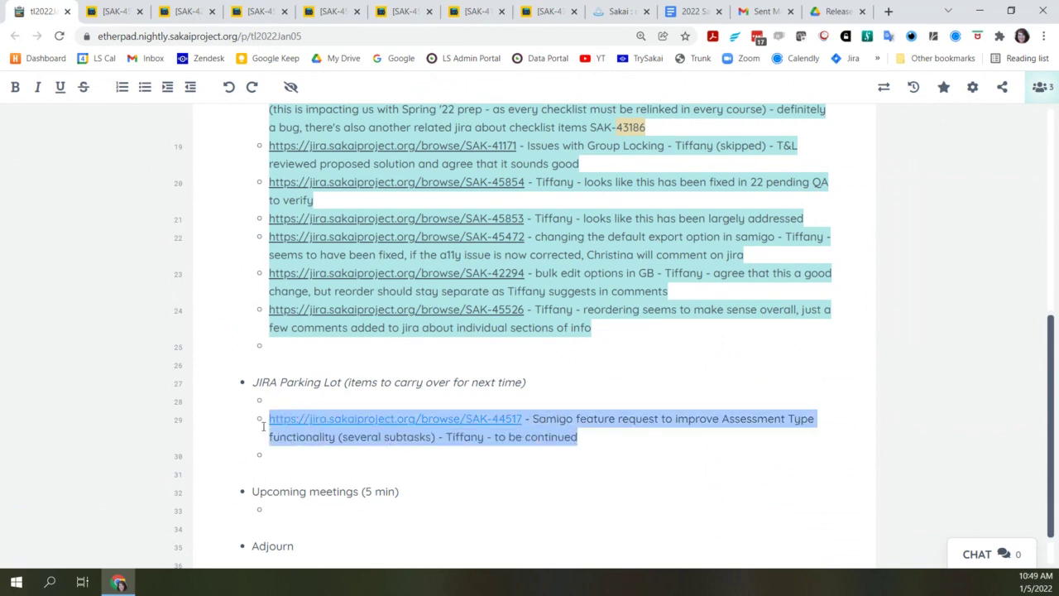
{"action": "key", "text": "ctrl+x"}
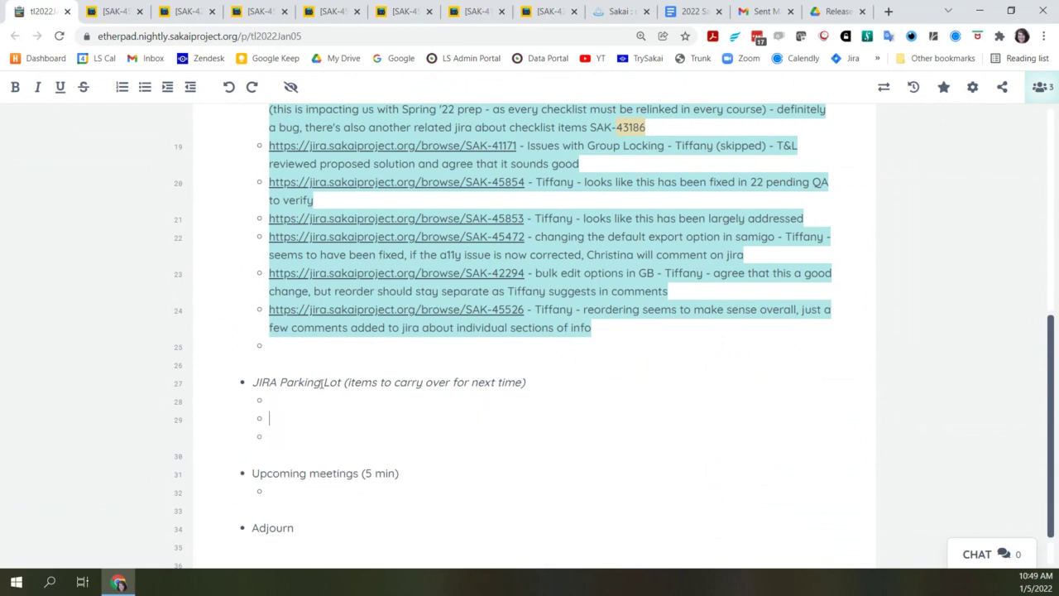
{"action": "left_click", "coordinate": [275, 346]}
{"action": "key", "text": "ctrl+v"}
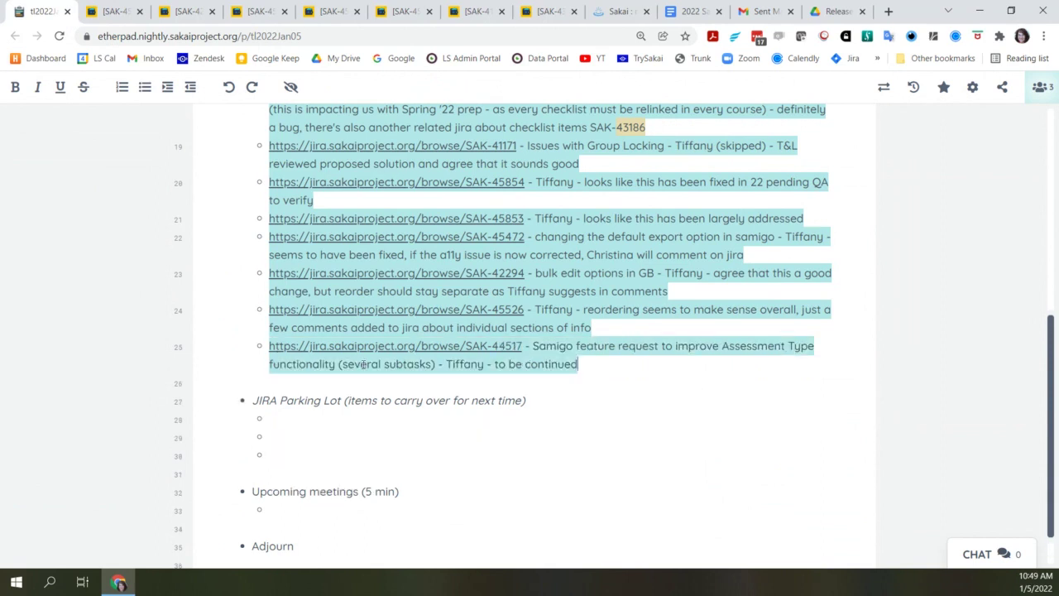
Open SAK-44517 in Jira to examine its description and subtasks, and return to the Etherpad notes
{"action": "left_click", "coordinate": [423, 347]}
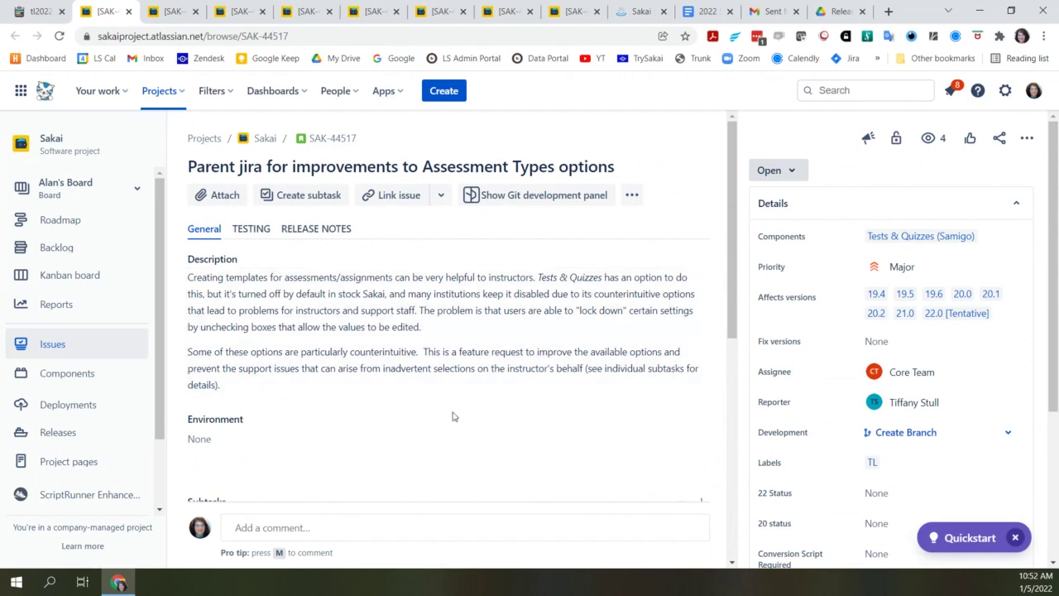
{"action": "scroll", "coordinate": [555, 421], "scroll_direction": "down", "scroll_amount": 5}
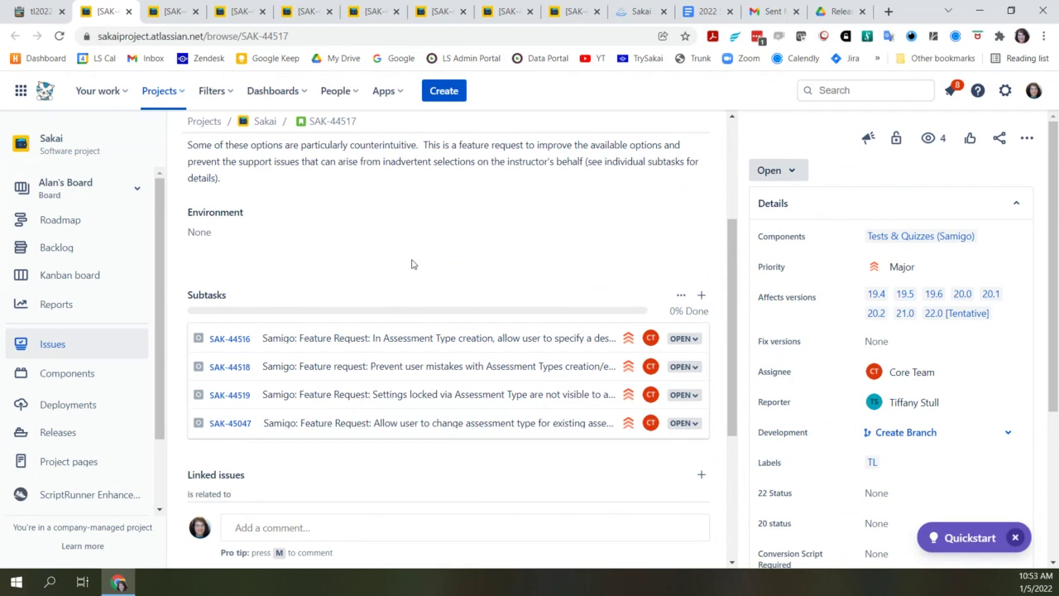
{"action": "scroll", "coordinate": [412, 264], "scroll_direction": "up", "scroll_amount": 5}
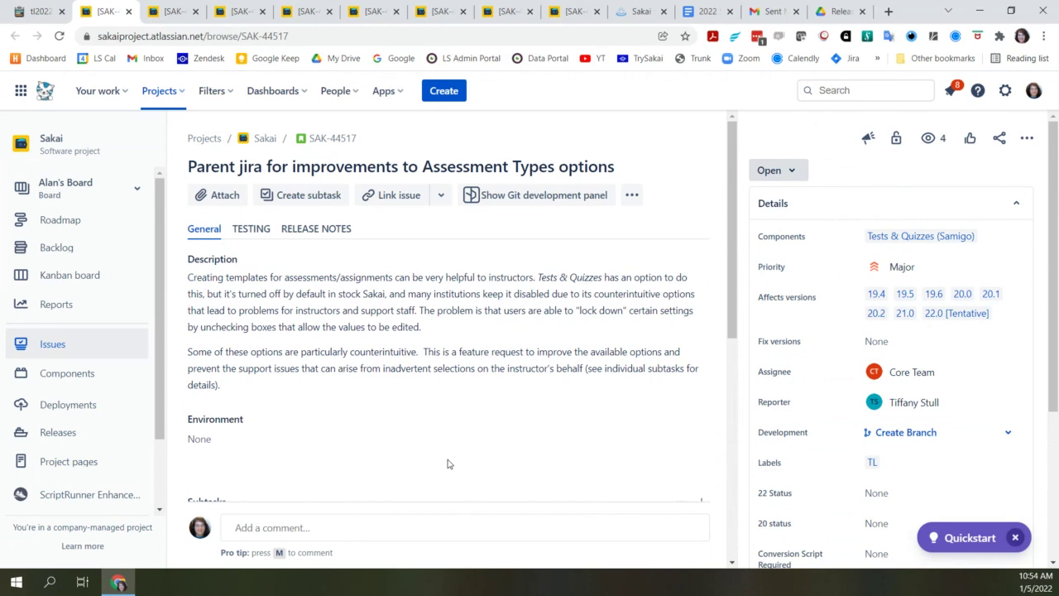
{"action": "scroll", "coordinate": [447, 464], "scroll_direction": "down", "scroll_amount": 2}
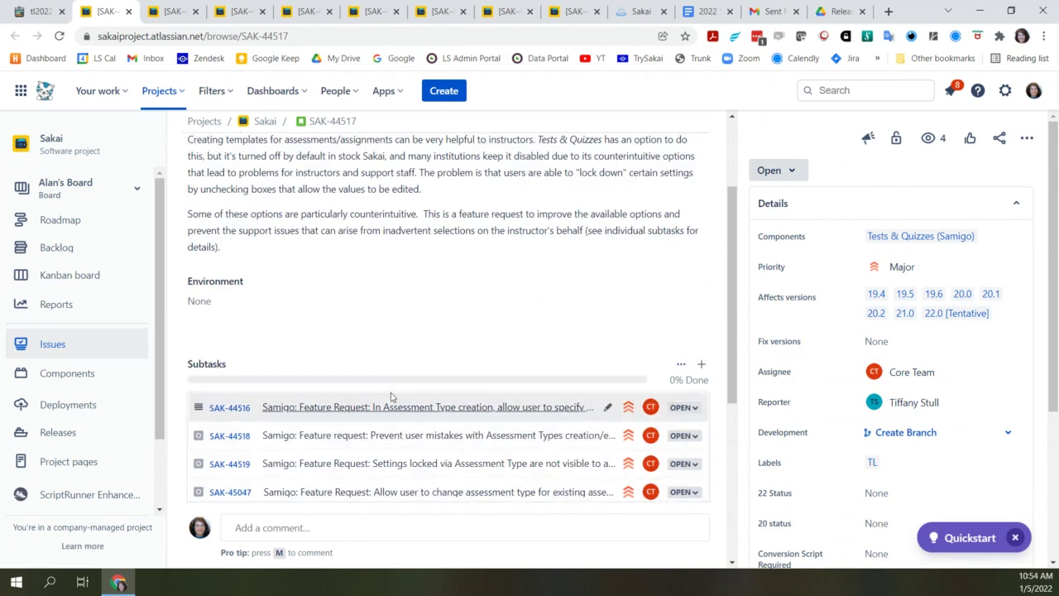
{"action": "scroll", "coordinate": [407, 345], "scroll_direction": "up", "scroll_amount": 2}
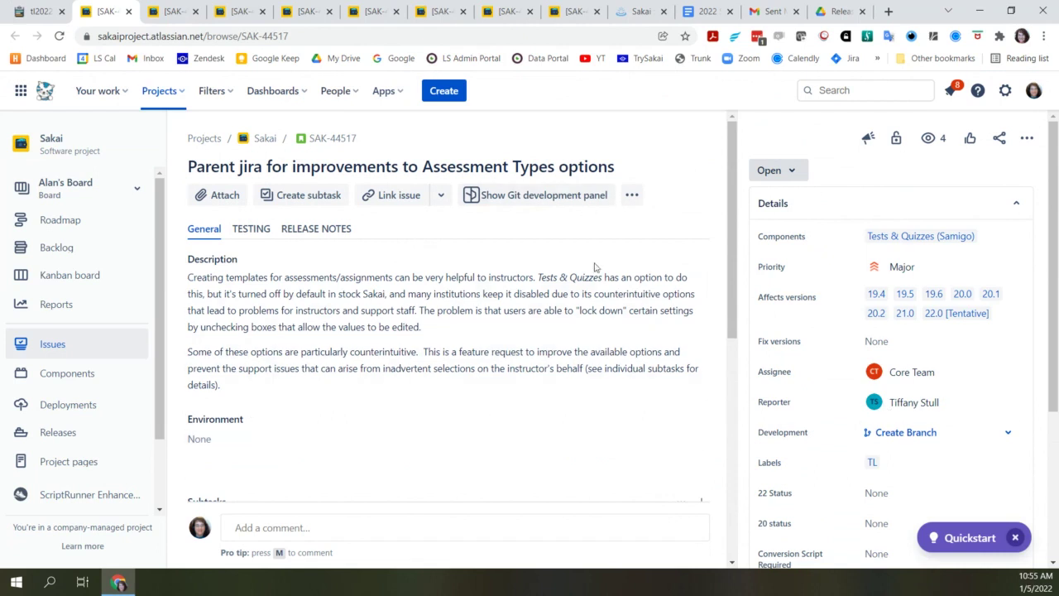
{"action": "mouse_move", "coordinate": [733, 145]}
{"action": "left_mouse_down"}
{"action": "mouse_move", "coordinate": [733, 375]}
{"action": "mouse_move", "coordinate": [733, 156]}
{"action": "left_mouse_up"}
{"action": "left_click", "coordinate": [29, 12]}
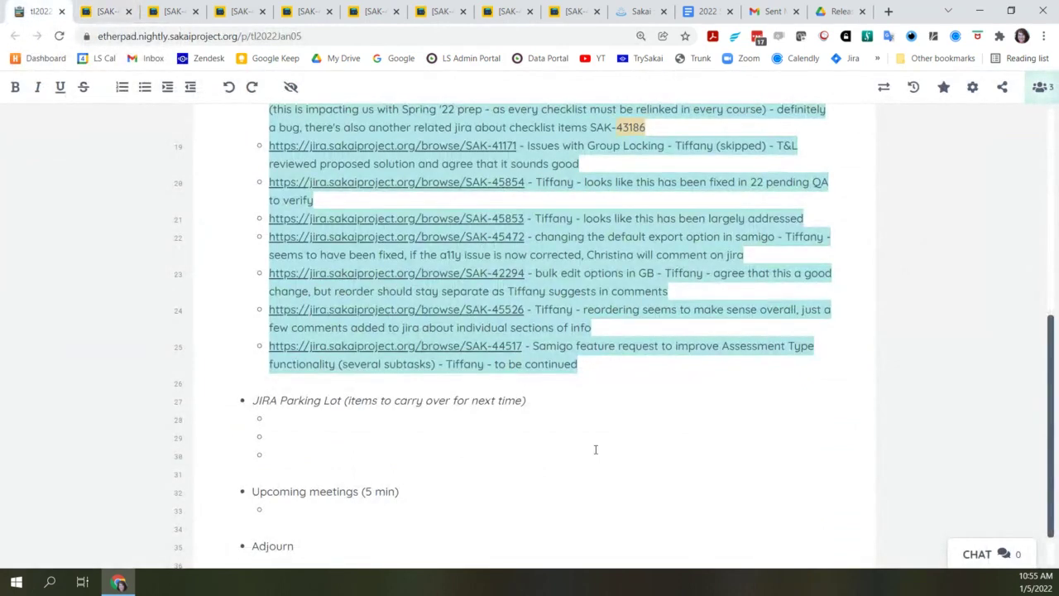